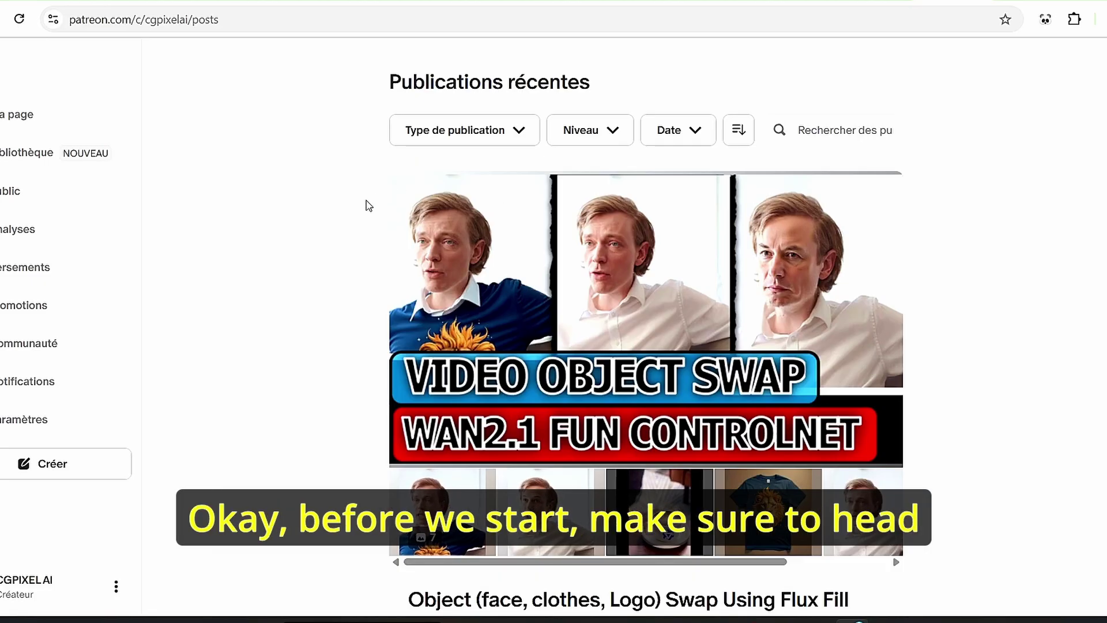
- Look through the latest activity and recent publications on the Patreon posts page
scroll(367, 207, "up", 4)
scroll(365, 211, "up", 1)
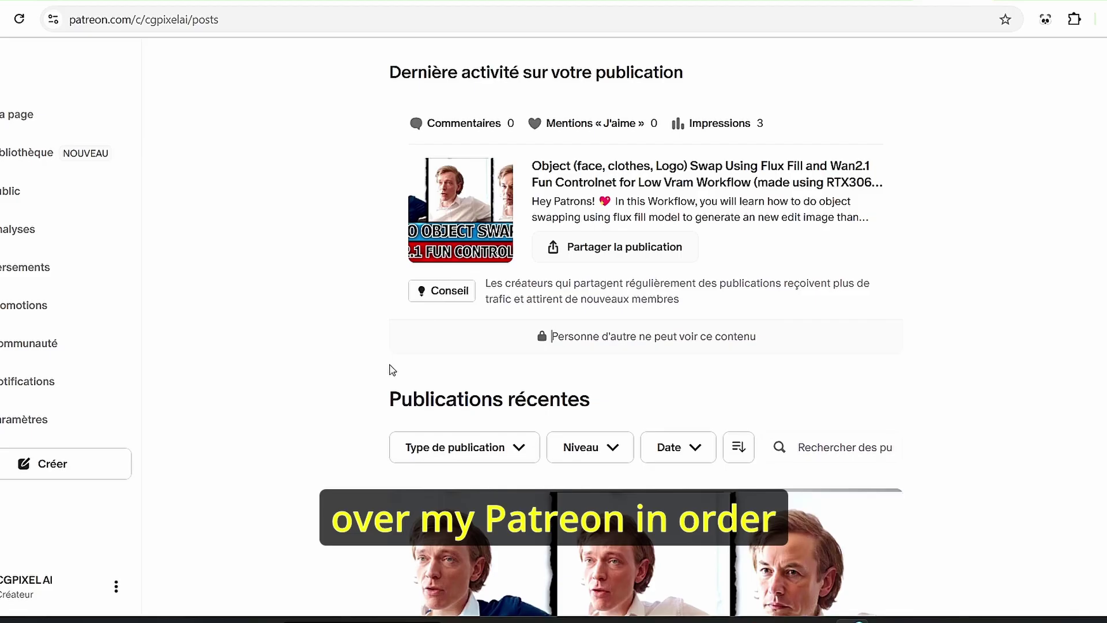
scroll(392, 370, "down", 3)
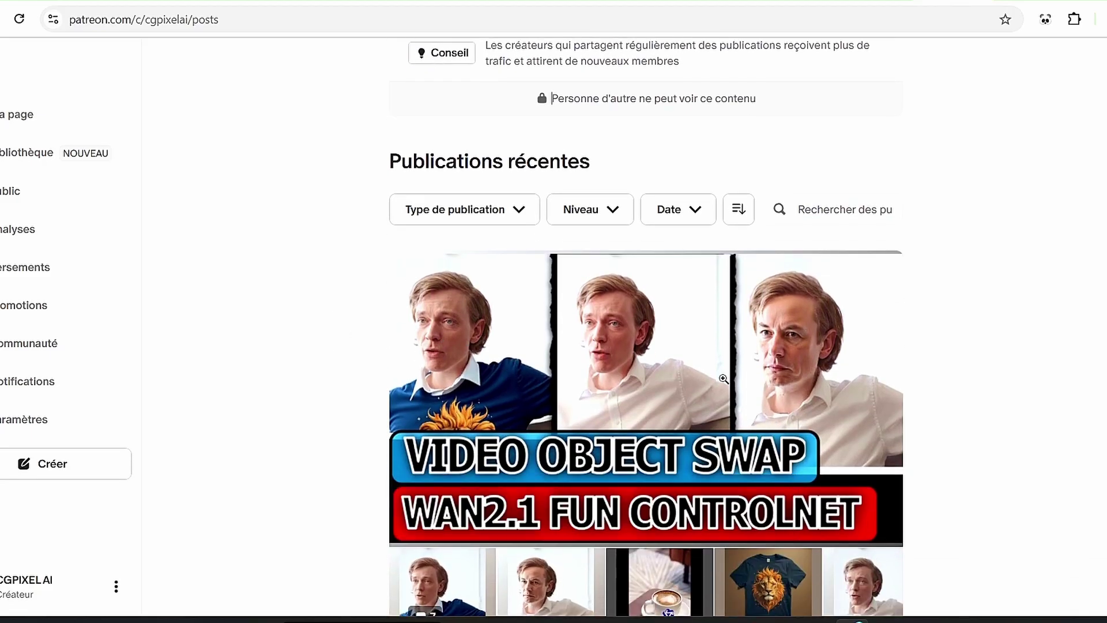
scroll(694, 576, "down", 1)
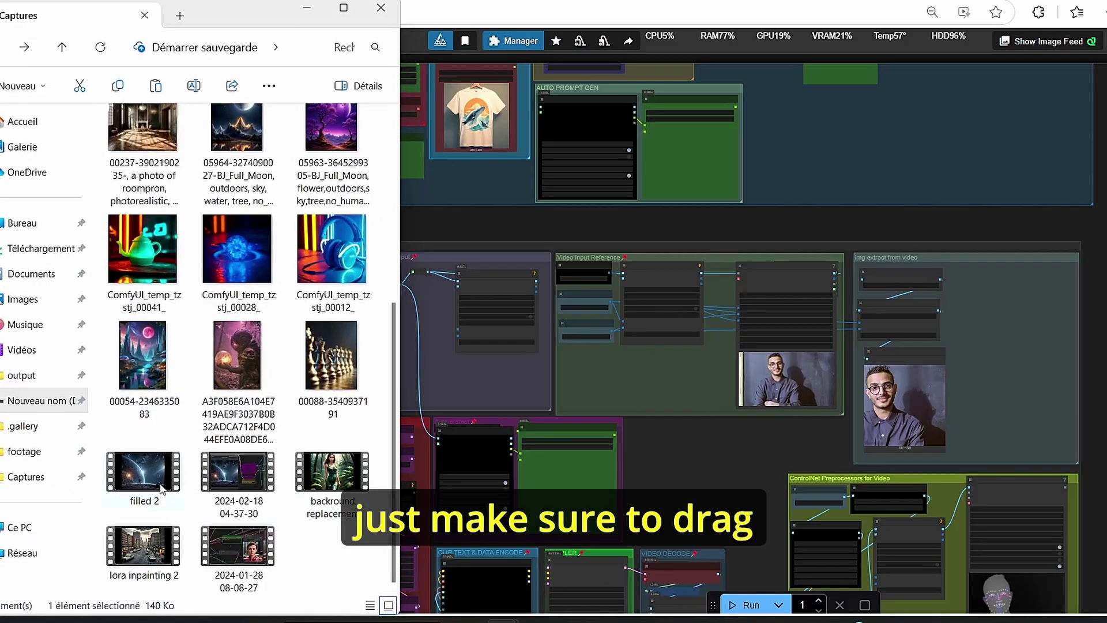
- Switch to ComfyUI and load the workflow file from the Captures folder onto the canvas
scroll(162, 489, "up", 5)
left_click_drag(238, 265, 892, 198)
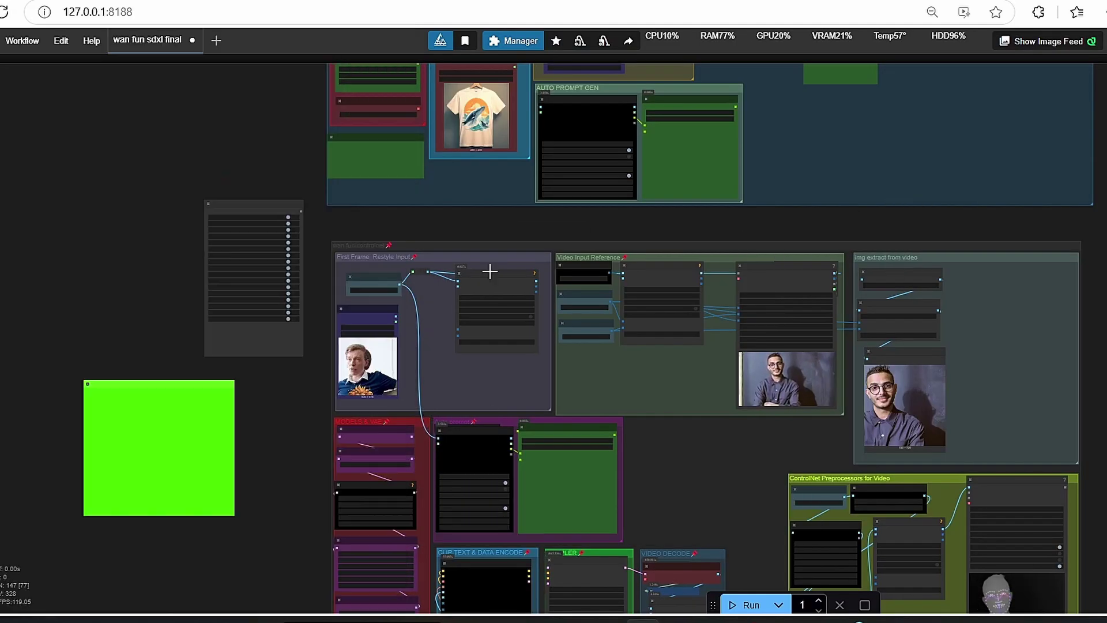
- Examine the overall workflow layout and the node groups inside the ACE Portrait and LOGO group
scroll(489, 269, "up", 2)
scroll(490, 270, "down", 4)
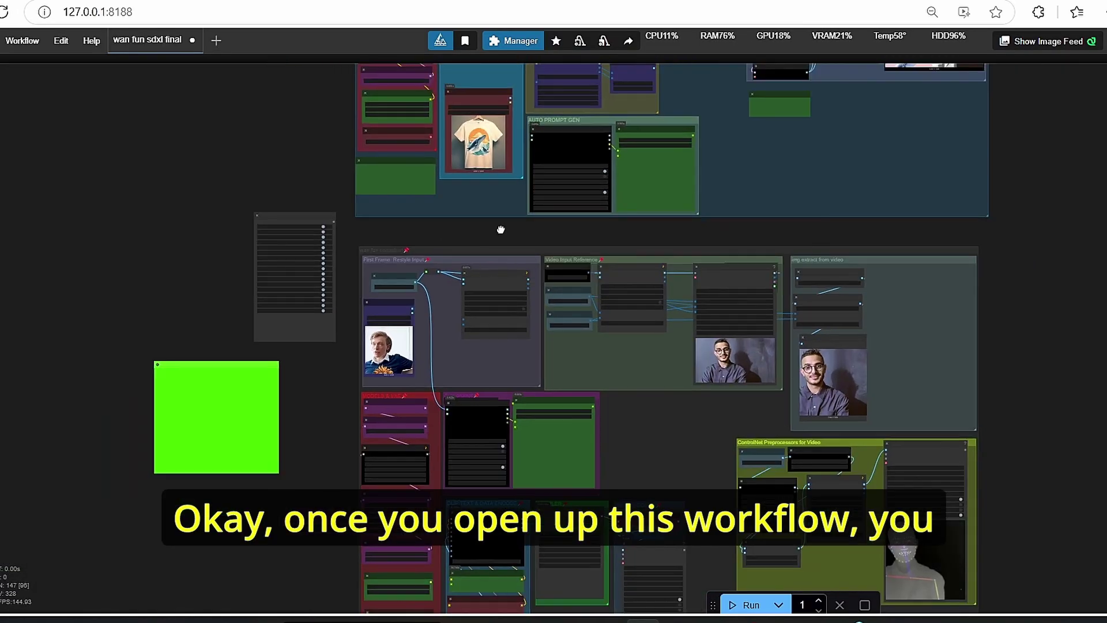
left_click_drag(500, 229, 465, 328)
scroll(272, 181, "down", 2)
left_click_drag(271, 181, 275, 289)
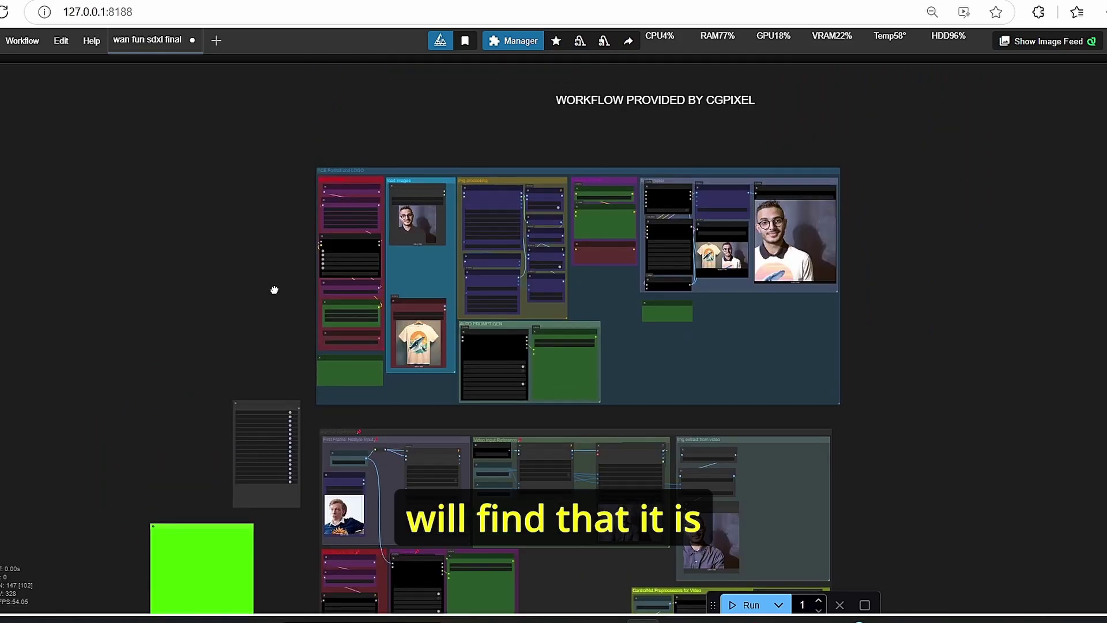
scroll(276, 272, "up", 3)
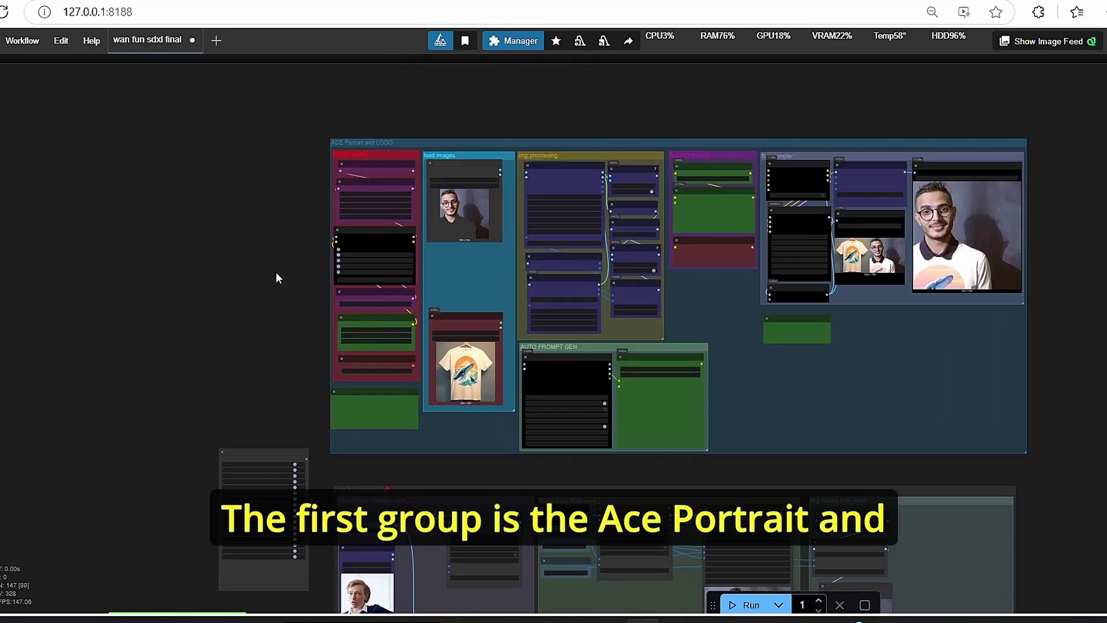
scroll(333, 226, "up", 3)
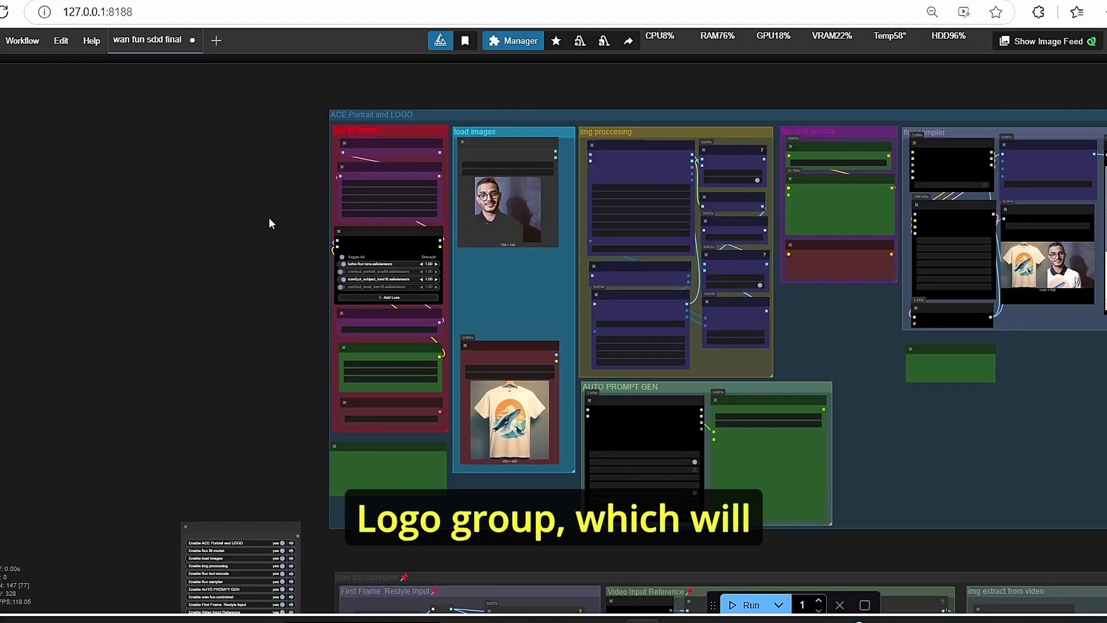
left_click_drag(269, 217, 268, 232)
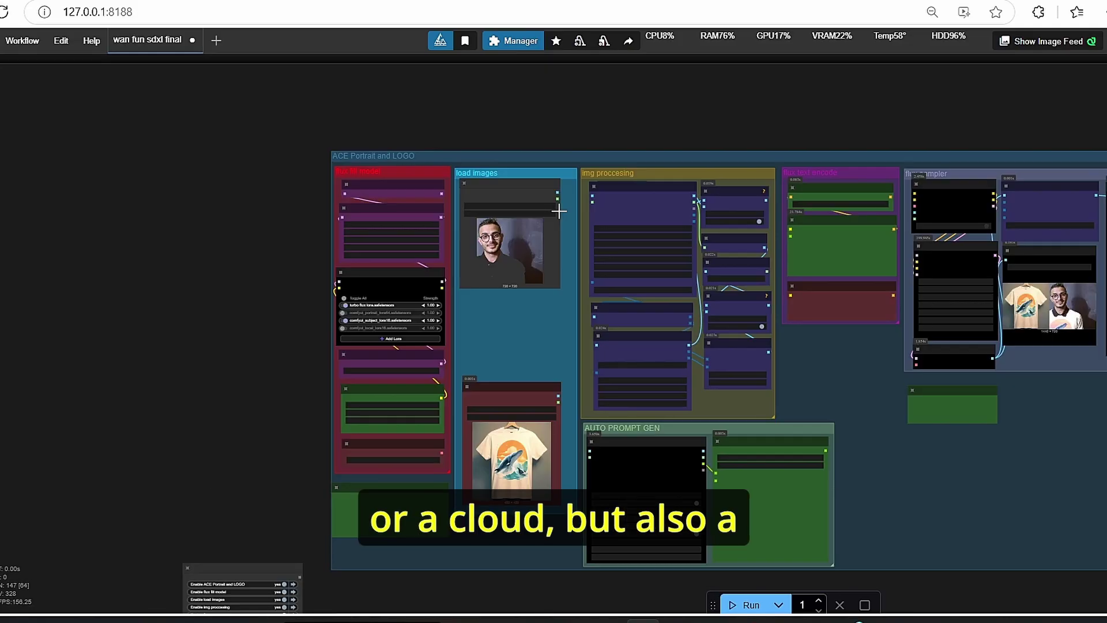
scroll(585, 269, "up", 2)
left_click_drag(236, 411, 255, 353)
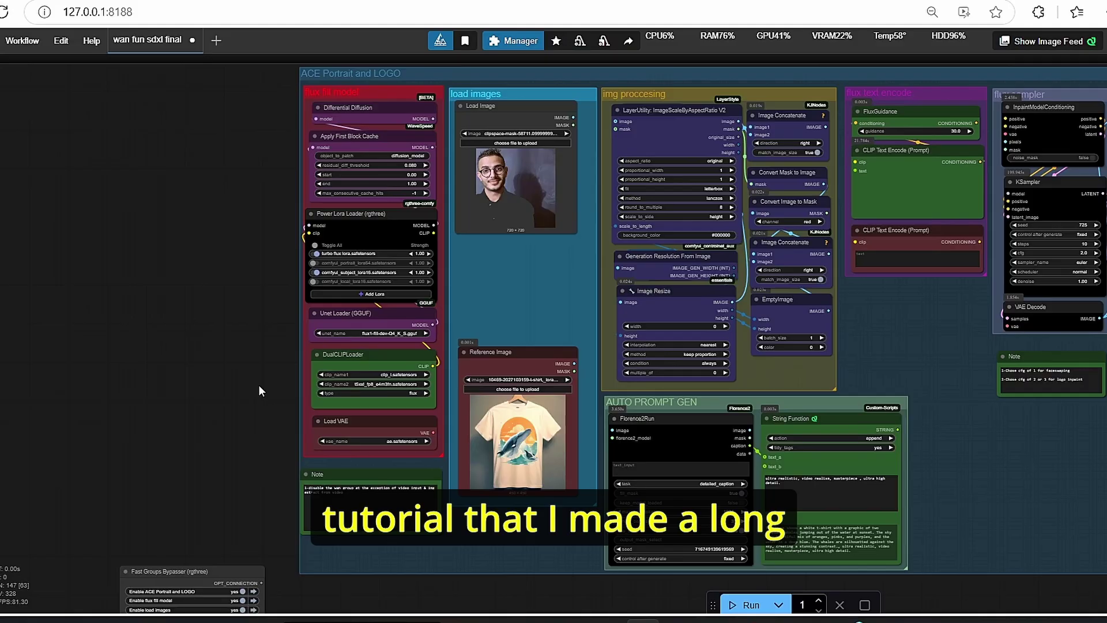
scroll(259, 385, "down", 1)
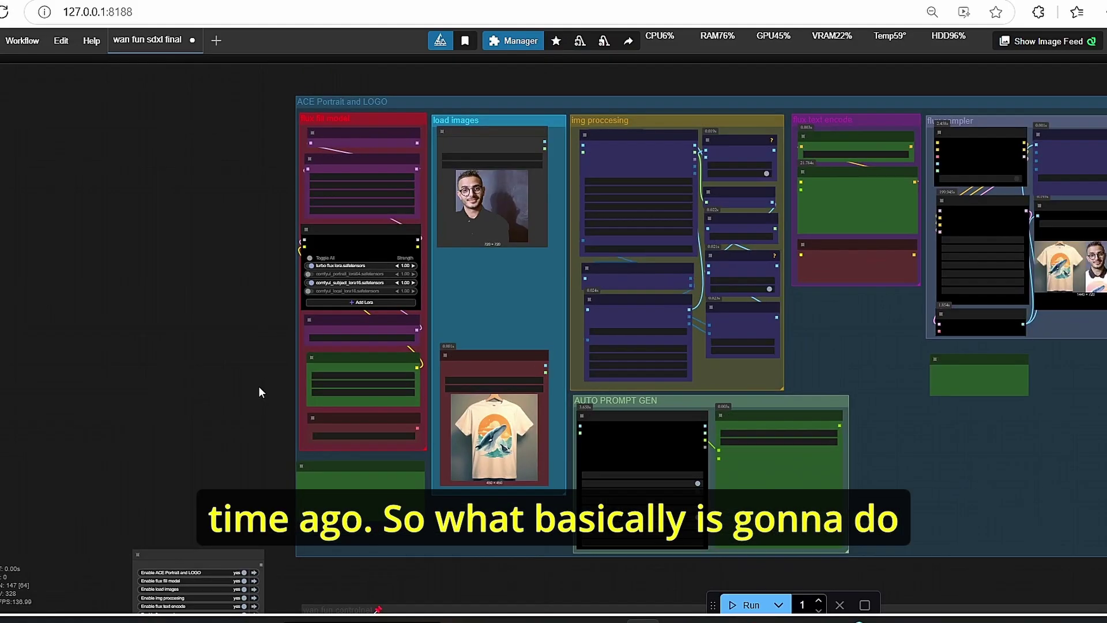
- Examine the input portrait in the Load Image node and the T-shirt picture in the Reference Image node
scroll(259, 386, "up", 4)
left_click_drag(248, 309, 184, 337)
scroll(221, 358, "down", 2)
scroll(185, 338, "up", 1)
scroll(534, 225, "up", 1)
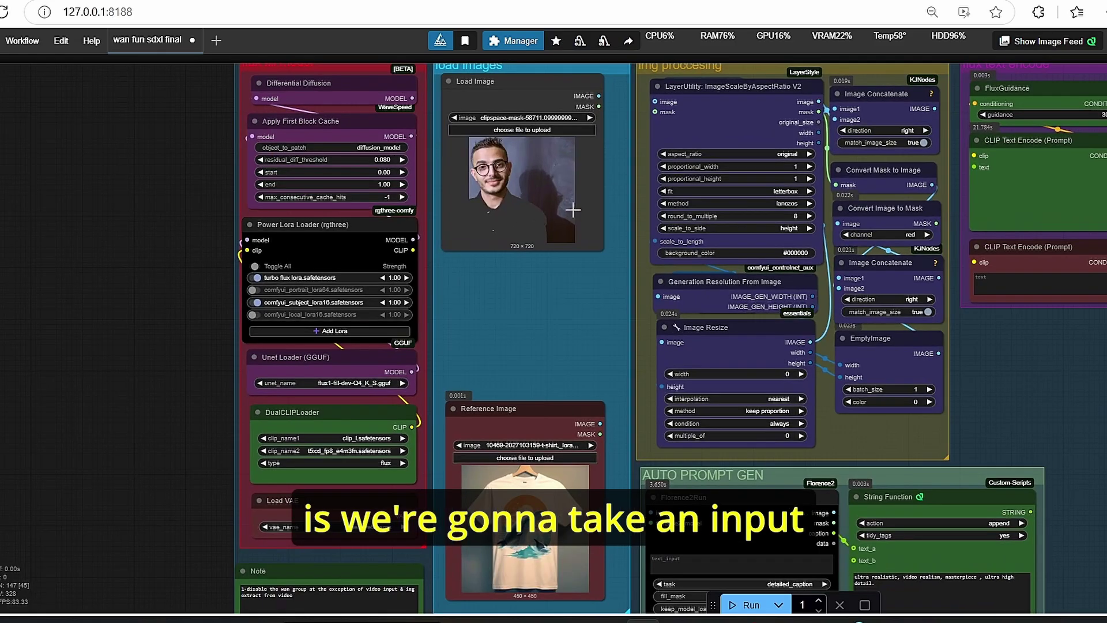
scroll(551, 375, "up", 2)
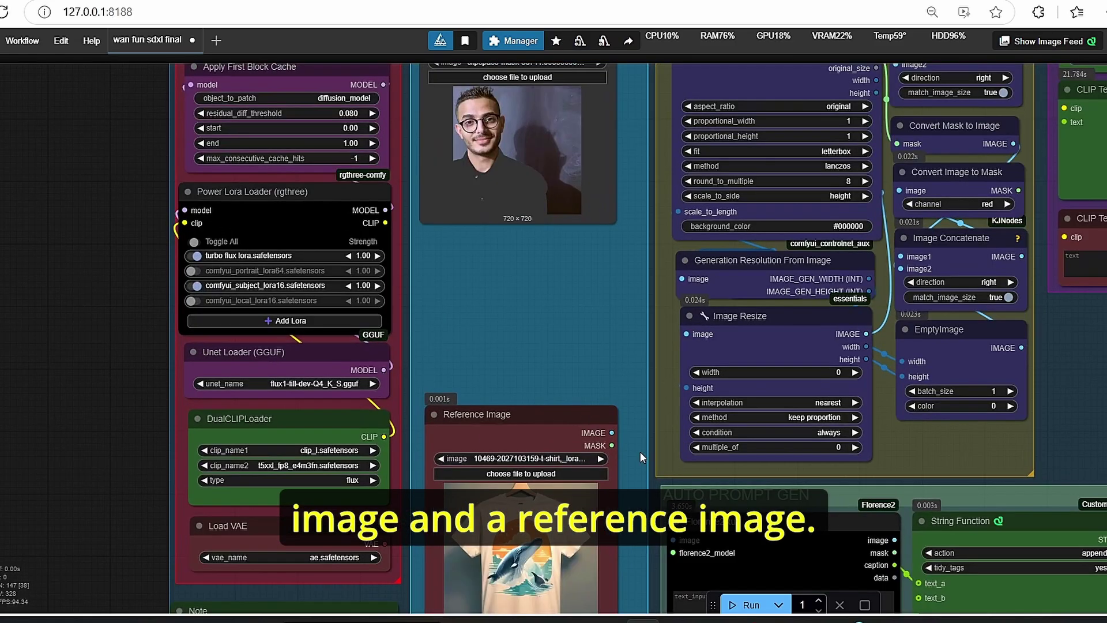
scroll(545, 450, "down", 3)
scroll(543, 283, "up", 1)
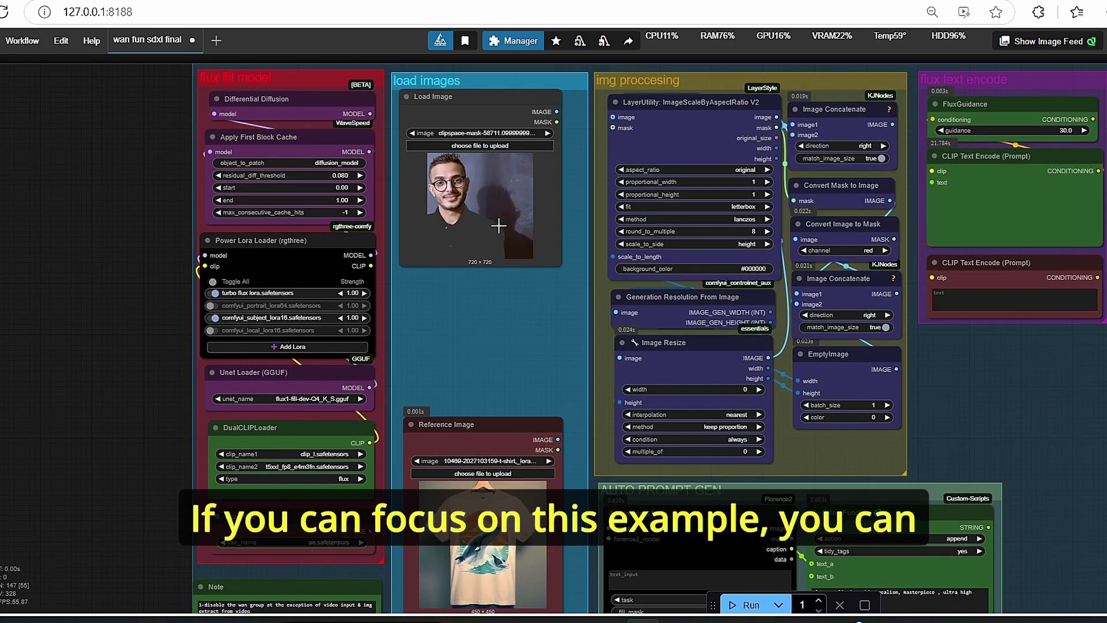
scroll(500, 270, "up", 2)
scroll(475, 304, "up", 2)
left_click_drag(475, 304, 479, 383)
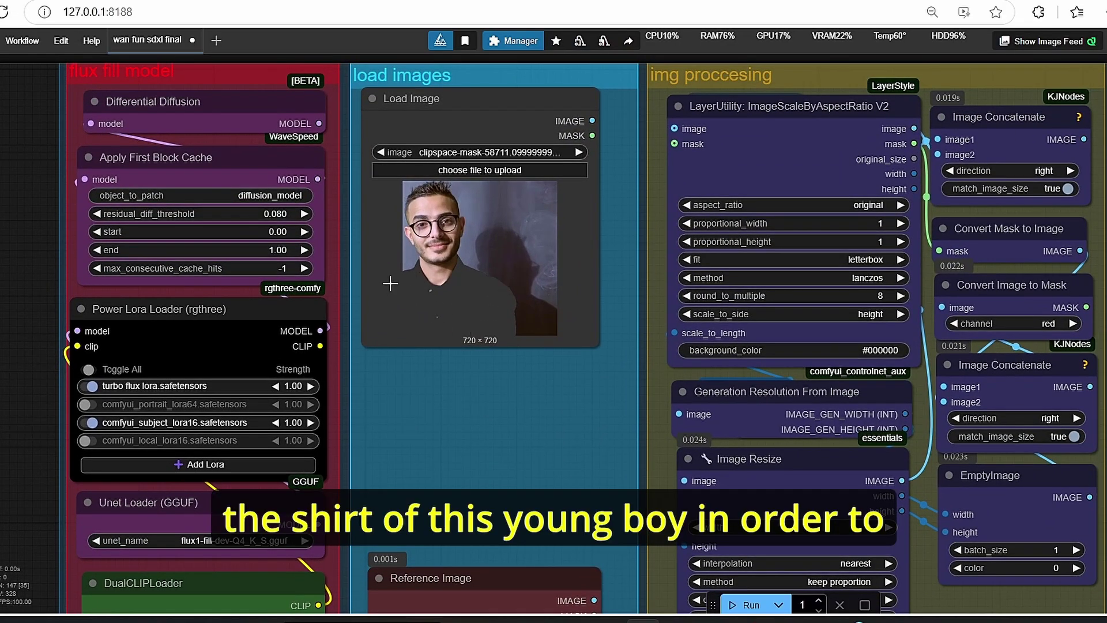
scroll(424, 255, "down", 3)
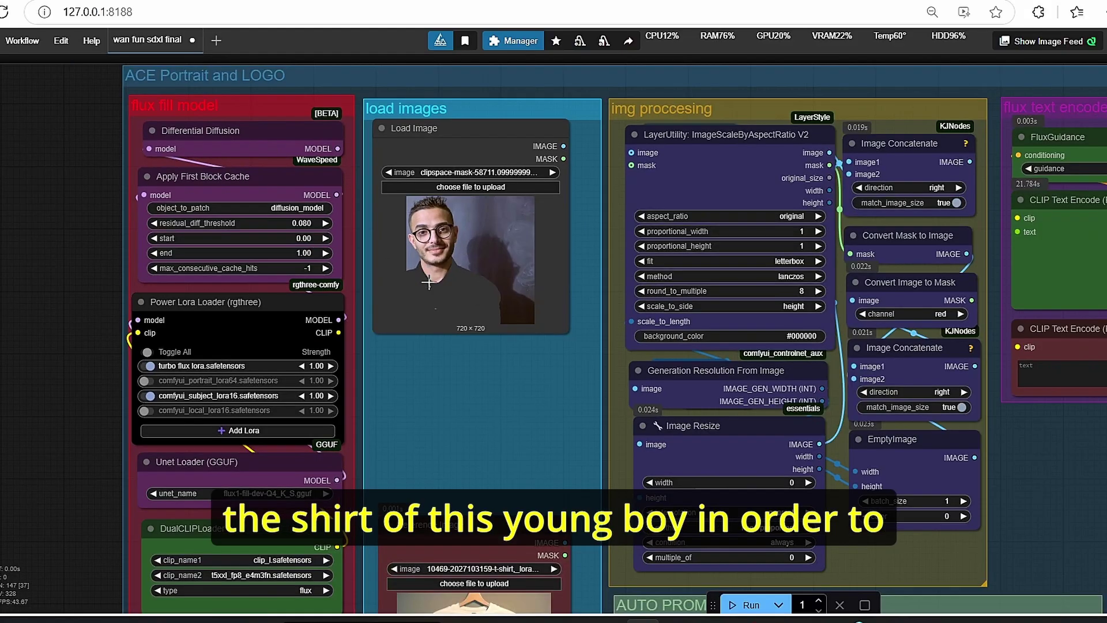
left_click_drag(496, 415, 515, 226)
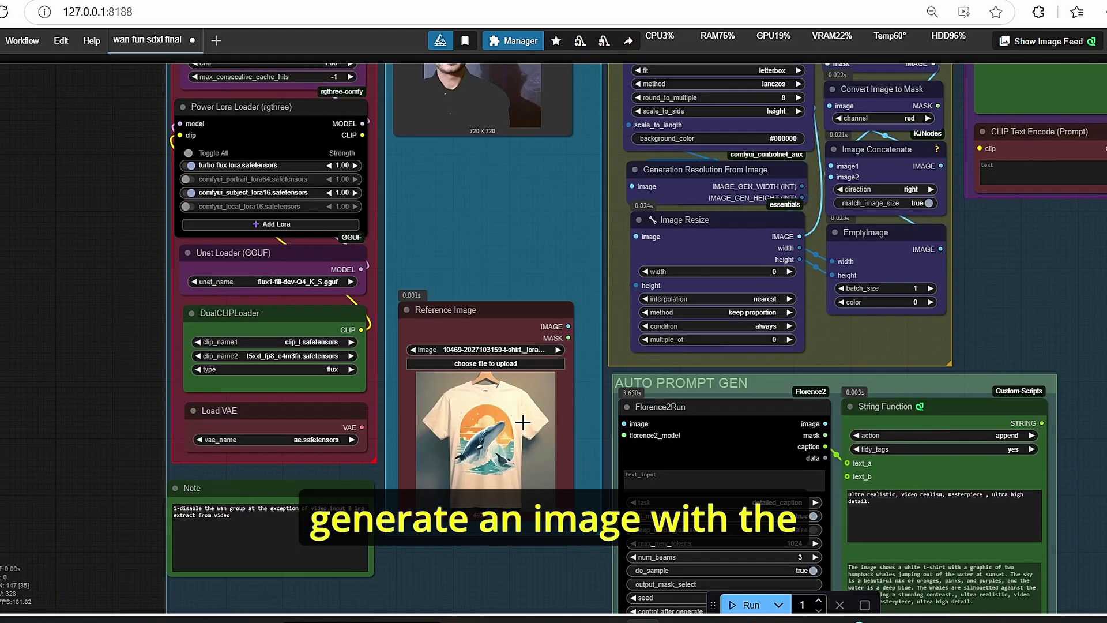
scroll(522, 421, "down", 3)
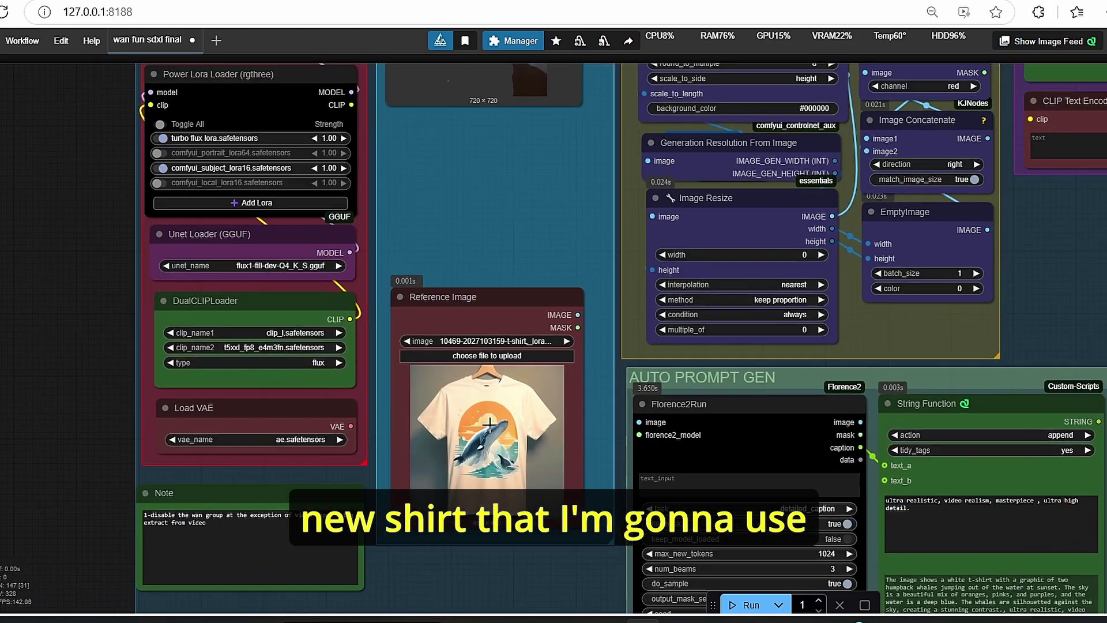
scroll(561, 406, "down", 4)
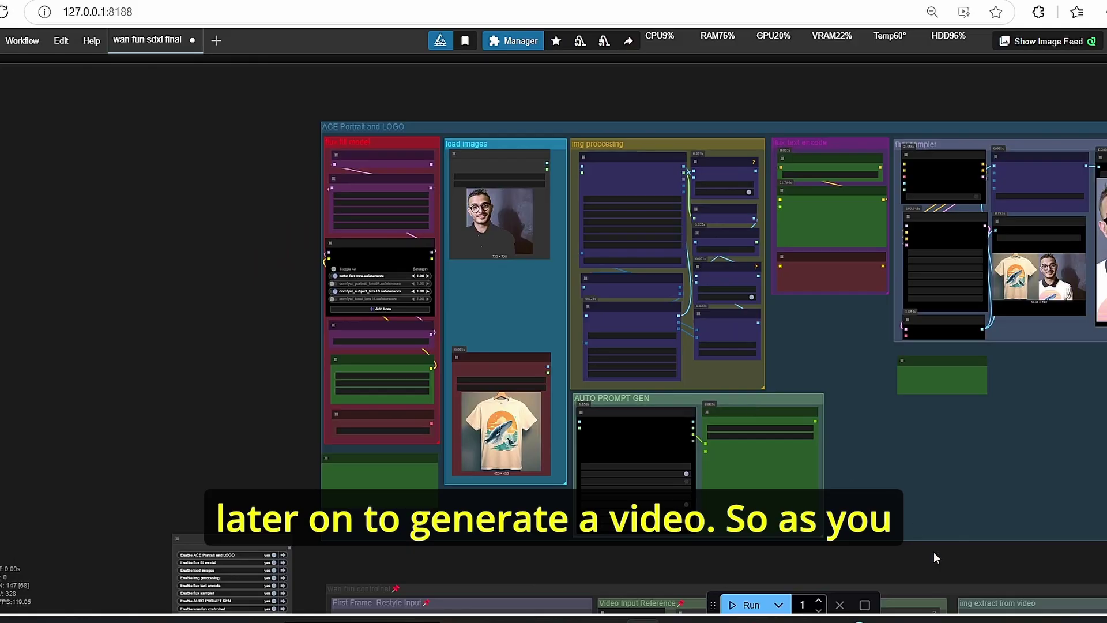
- Inspect the flux sampler group and its saved shirt-swap image up close
left_click_drag(934, 553, 734, 607)
scroll(746, 473, "up", 6)
left_click_drag(601, 458, 307, 417)
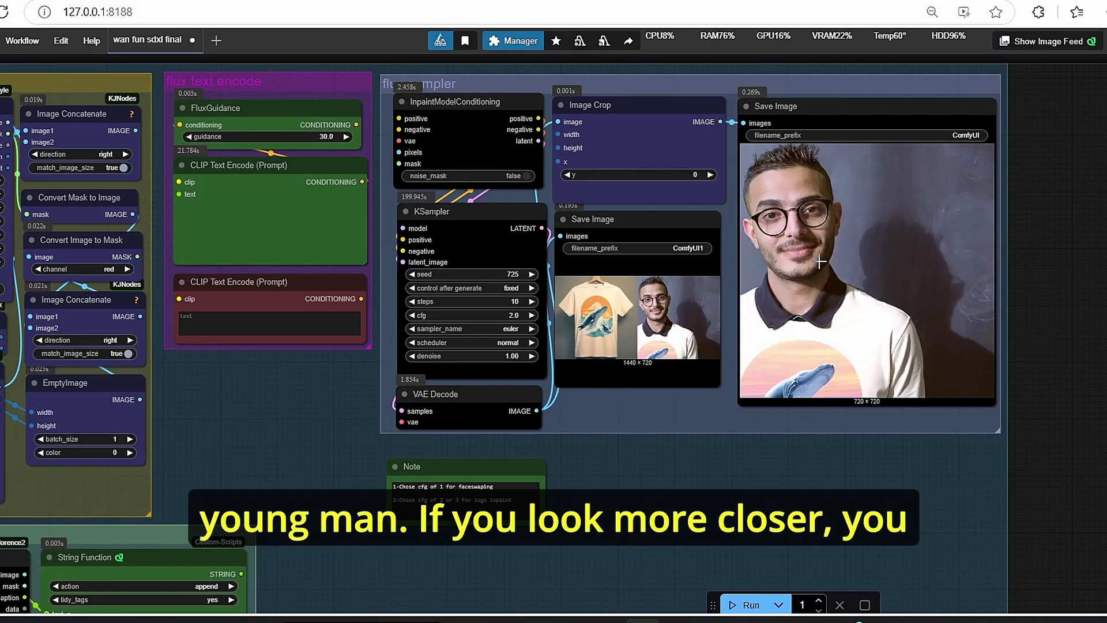
- Examine the flux fill model group, including its Unet Loader (GGUF), DualCLIPLoader and Load VAE nodes
scroll(813, 259, "down", 4)
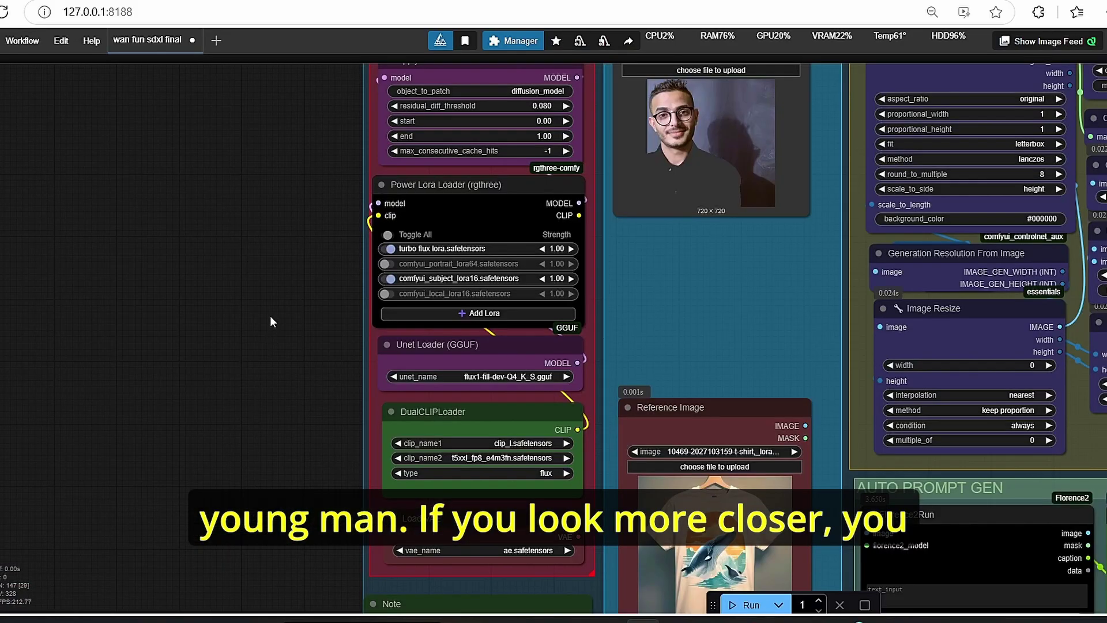
scroll(270, 320, "down", 3)
scroll(203, 244, "up", 3)
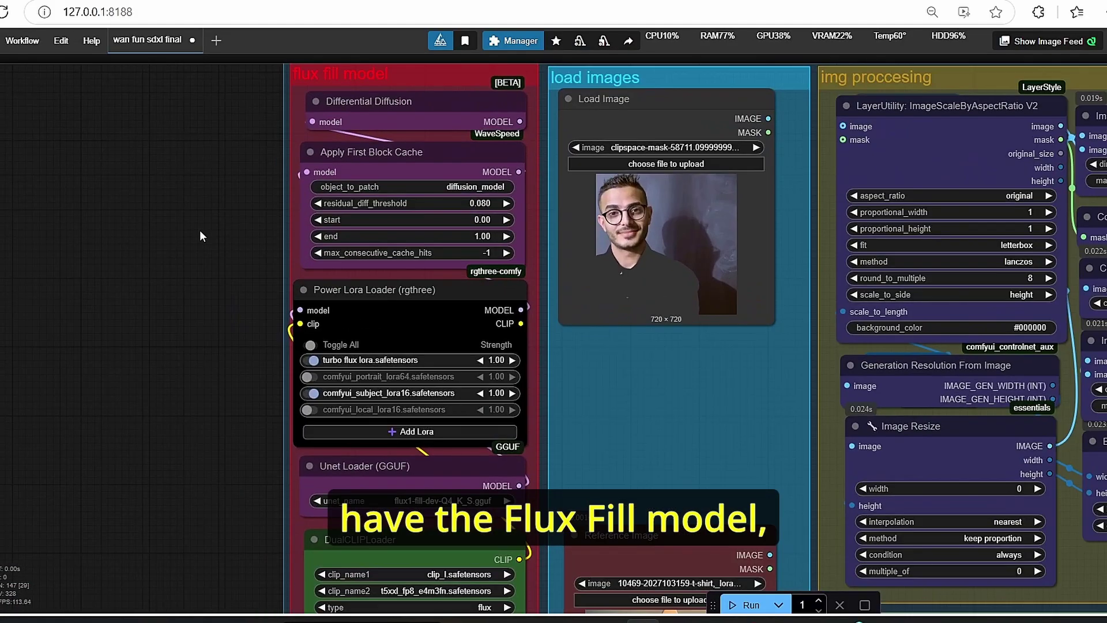
scroll(196, 335, "up", 1)
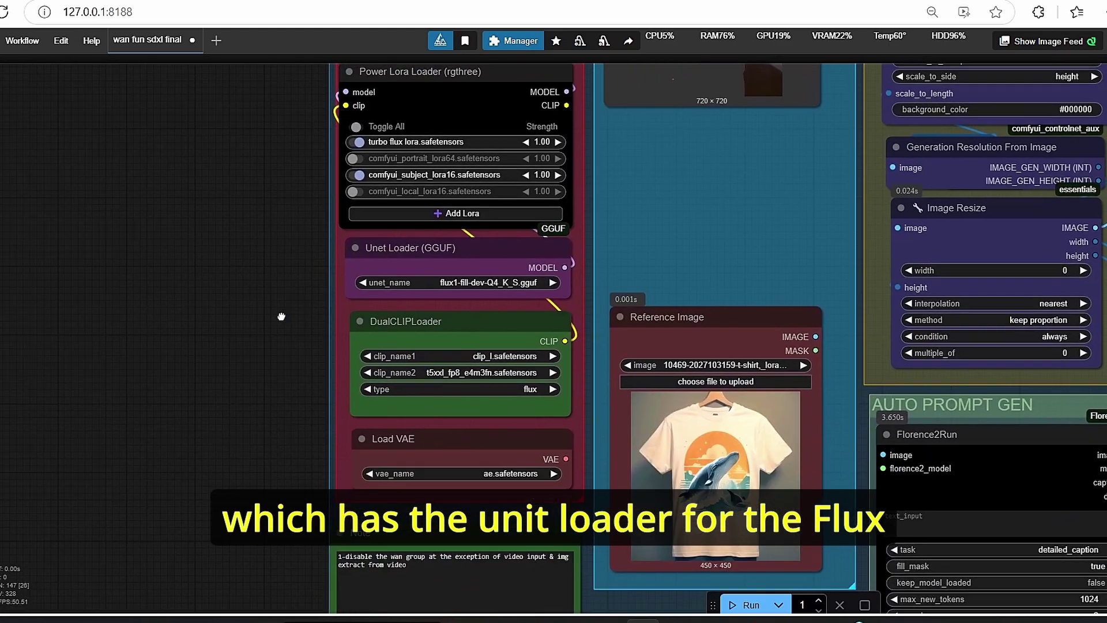
left_click_drag(301, 427, 329, 280)
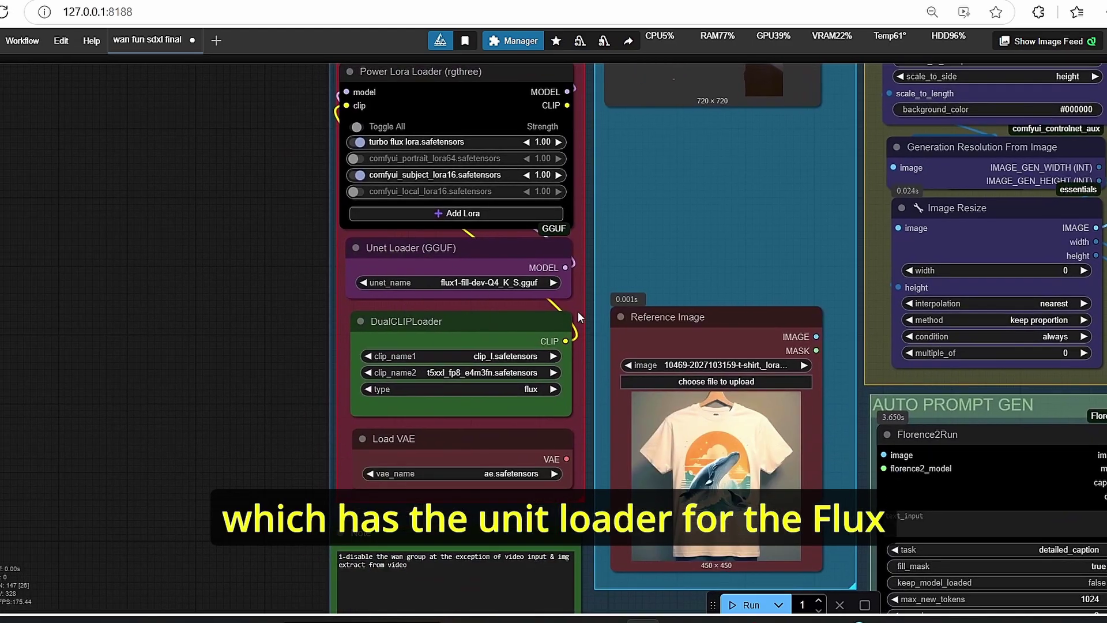
left_click_drag(242, 230, 250, 324)
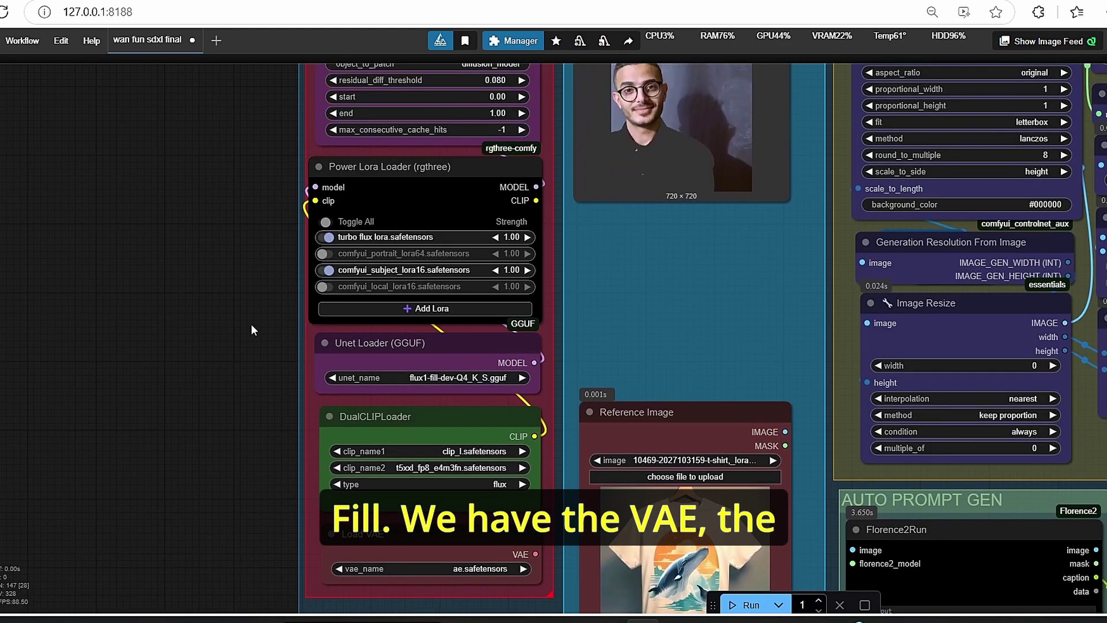
left_click_drag(212, 279, 201, 371)
left_click_drag(226, 239, 188, 382)
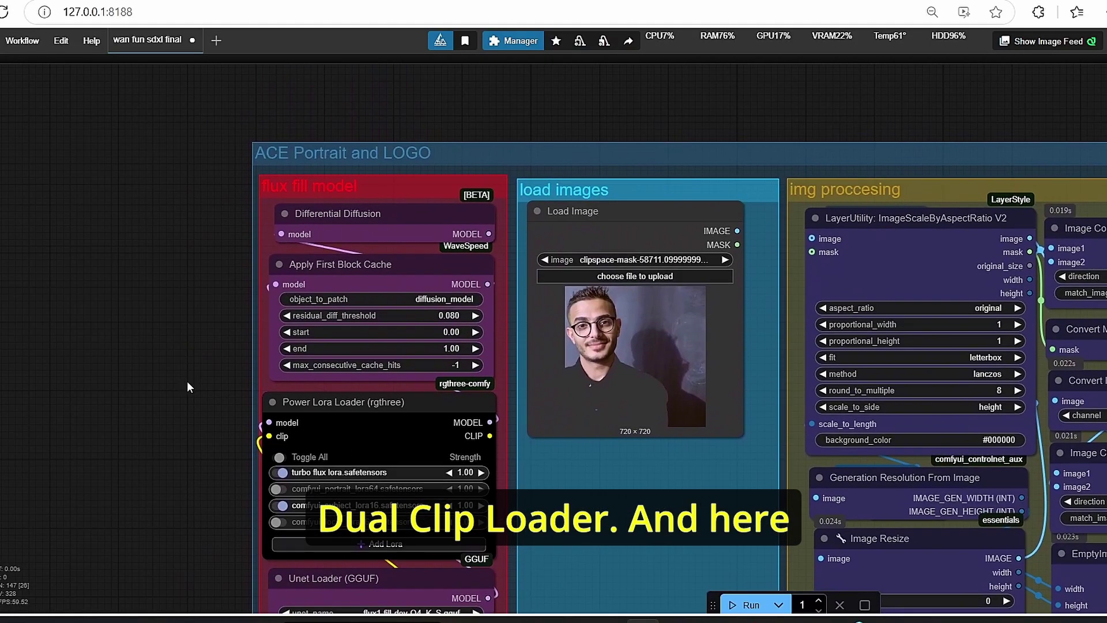
- Select the Power Lora Loader node and review its list of LoRAs and strengths
left_click(318, 417)
left_click_drag(147, 448, 206, 333)
scroll(206, 334, "up", 3)
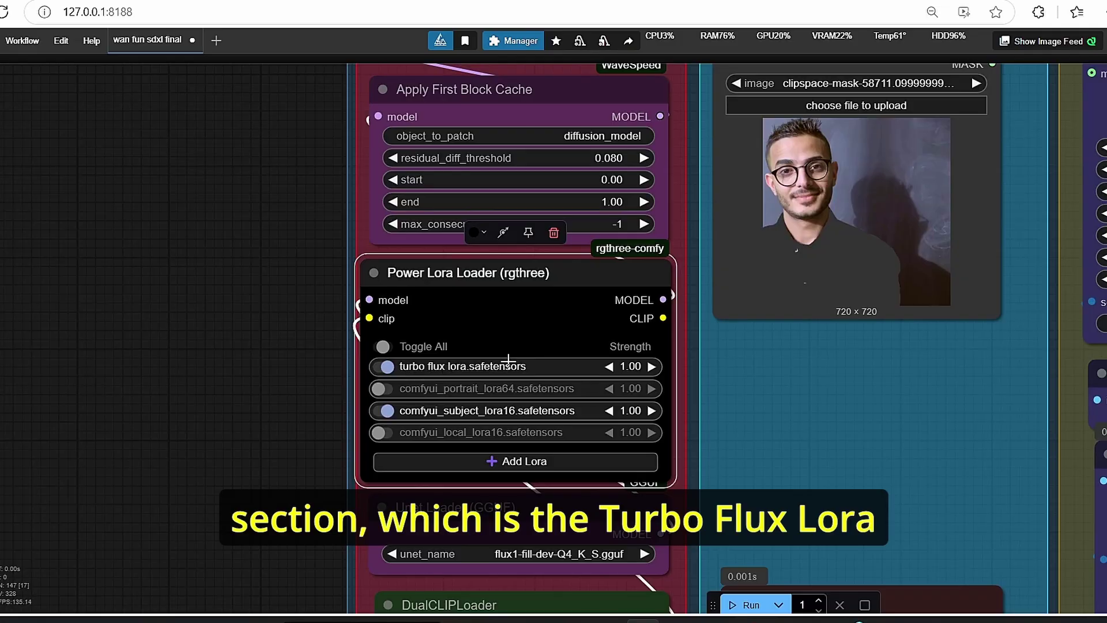
scroll(649, 366, "down", 1)
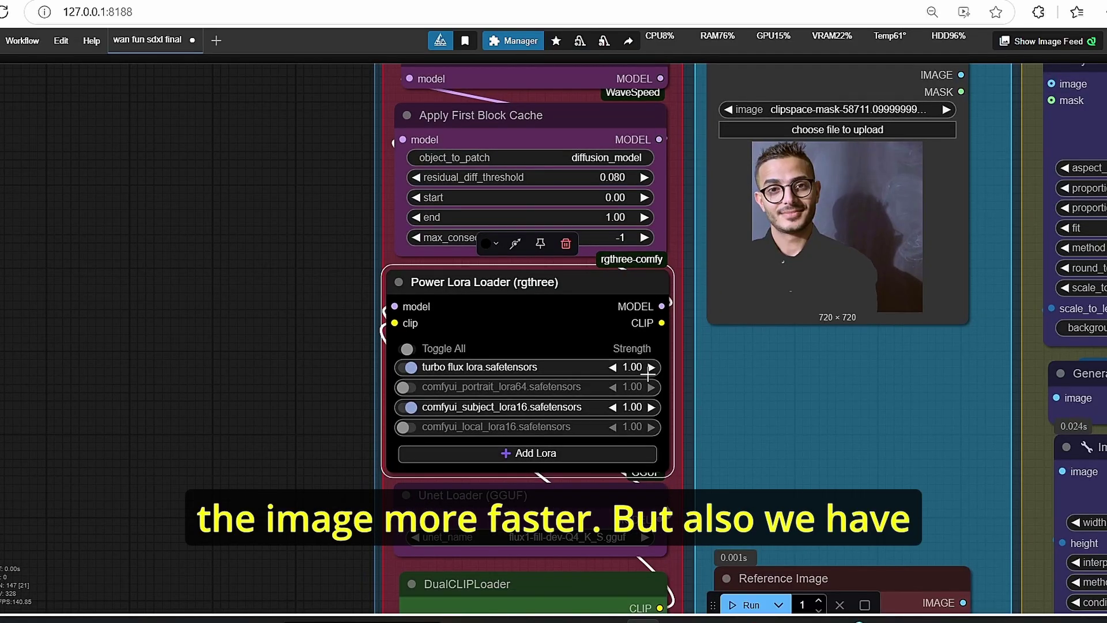
scroll(507, 417, "up", 2)
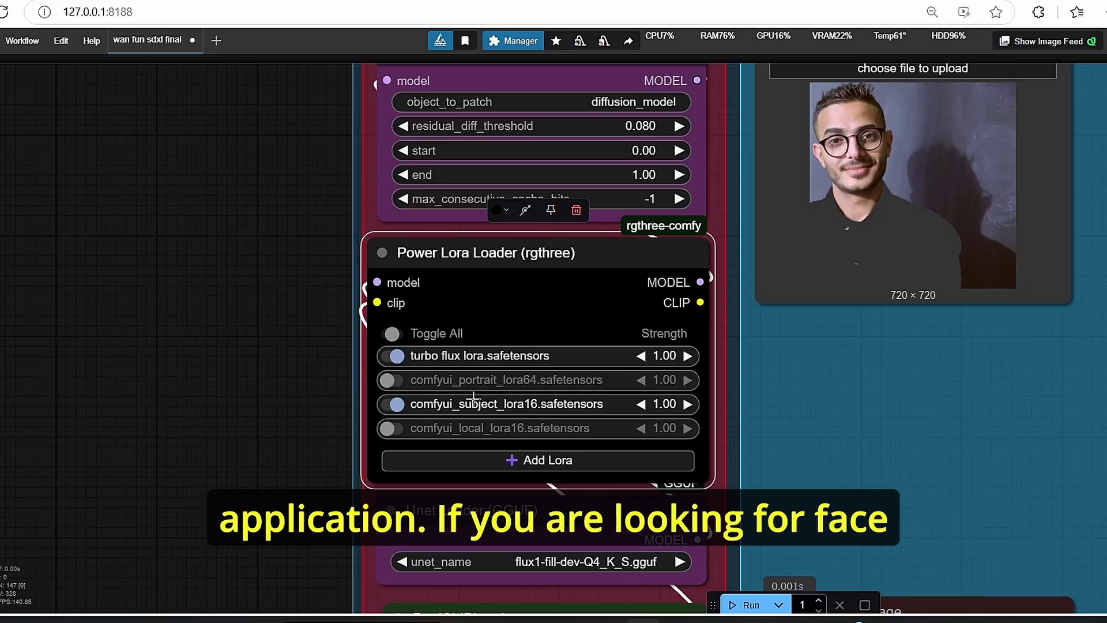
- Enable comfyui_portrait_lora64.safetensors in the Power Lora Loader and disable it again
scroll(466, 398, "up", 6)
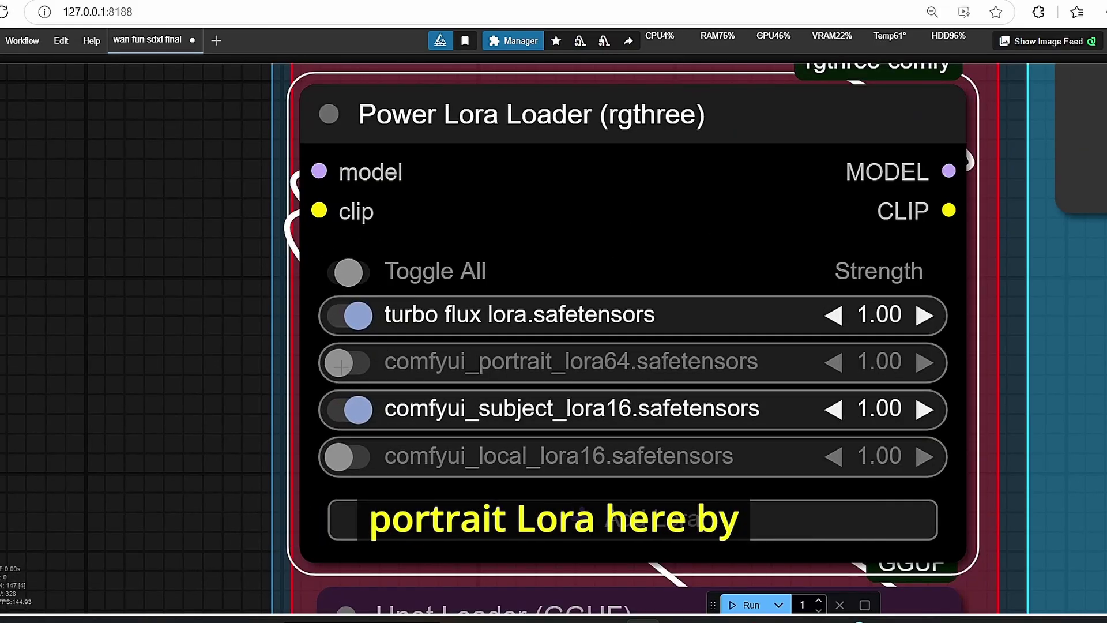
left_click(341, 366)
left_click(355, 365)
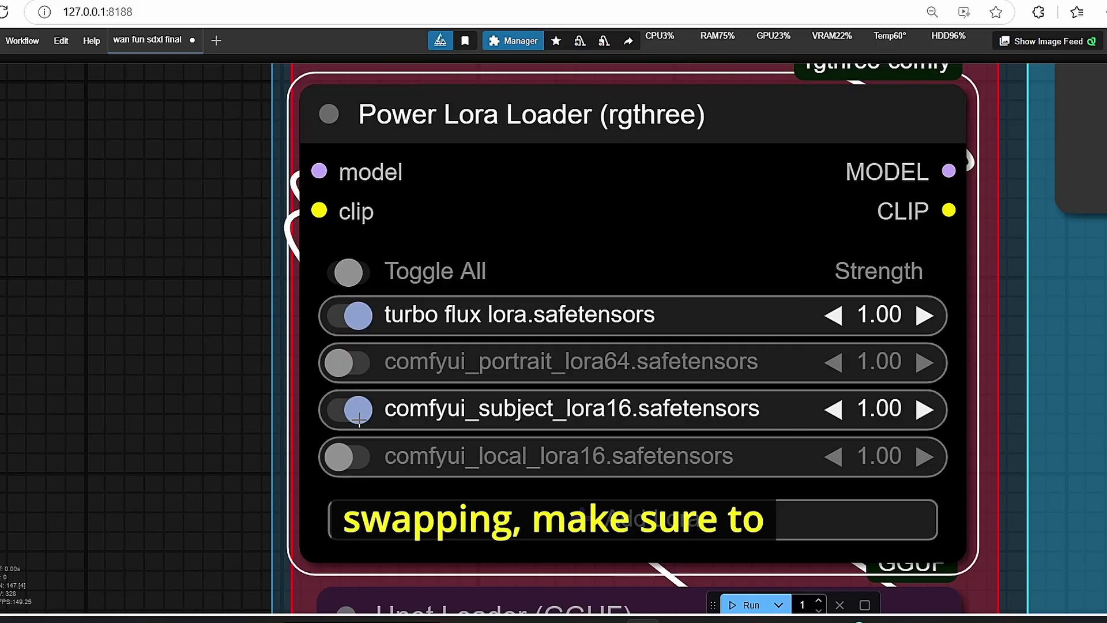
- Select the Apply First Block Cache node and examine its settings and model connection
scroll(104, 319, "down", 8)
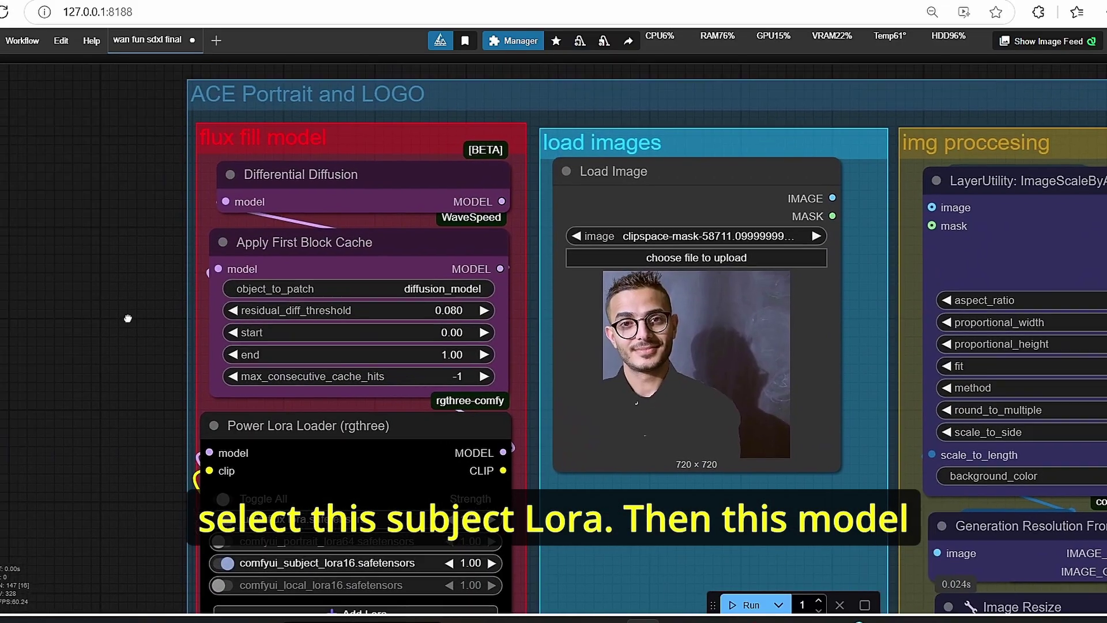
left_click_drag(104, 319, 127, 339)
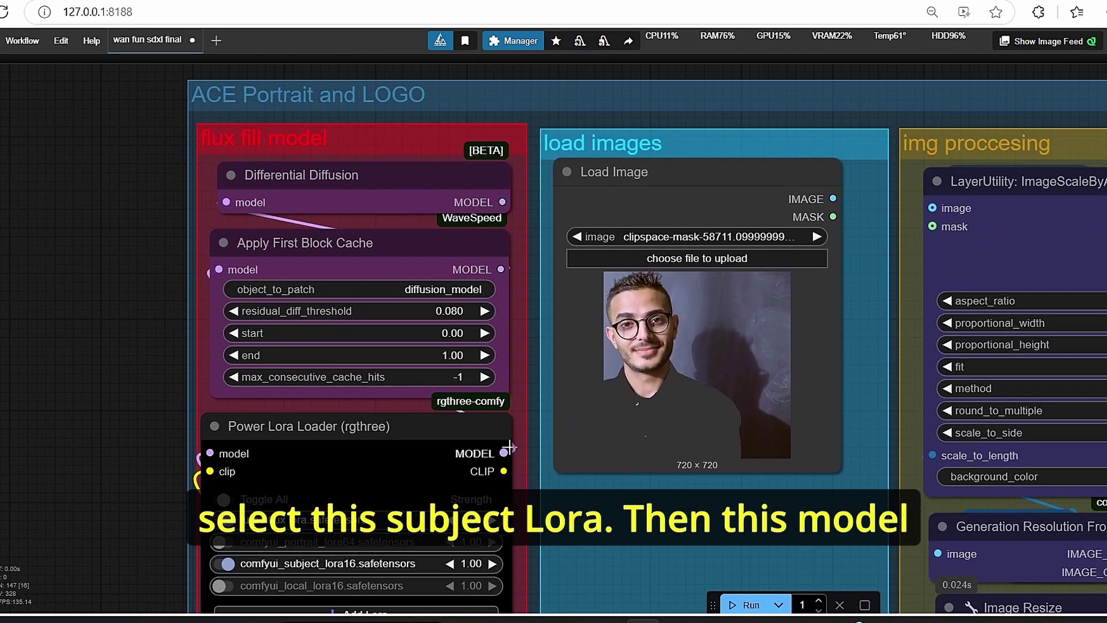
left_click(346, 262)
scroll(346, 263, "up", 3)
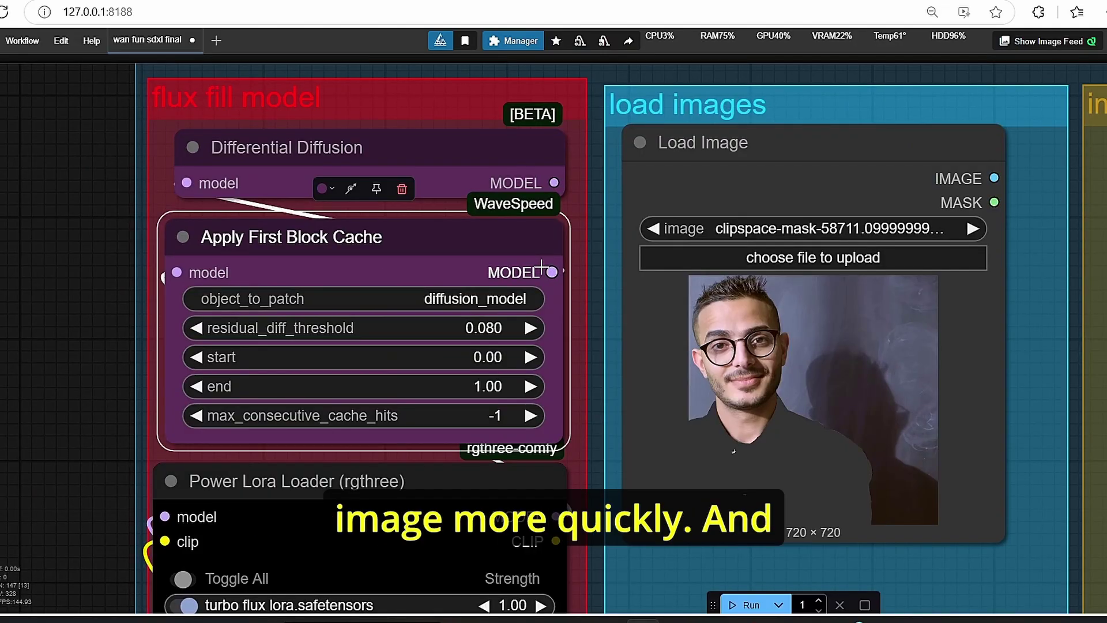
scroll(216, 239, "down", 9)
scroll(625, 137, "up", 3)
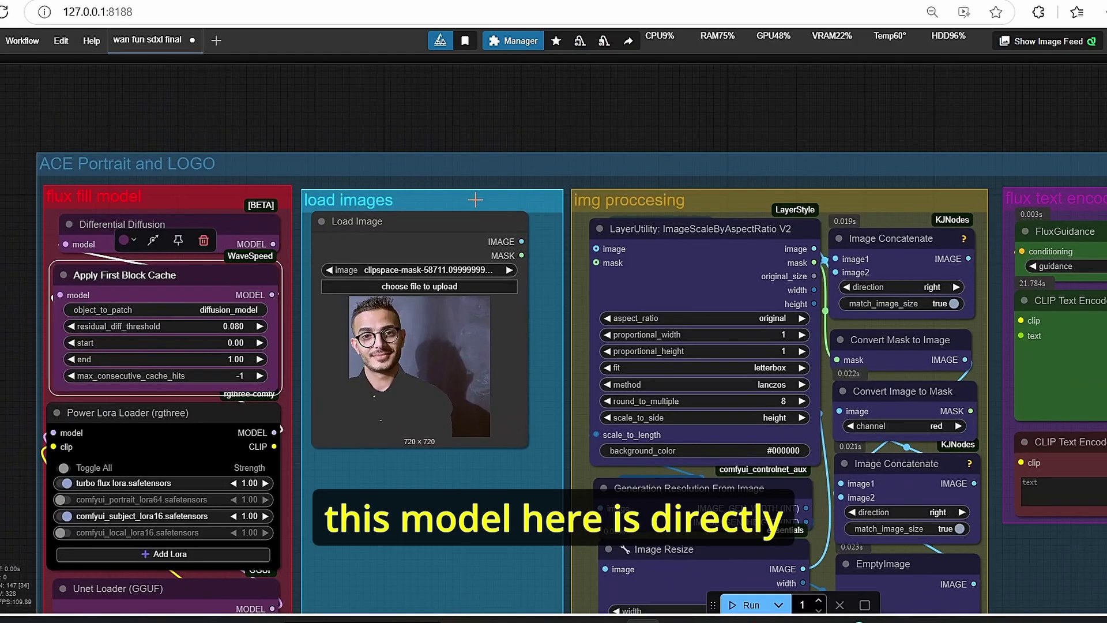
- Examine the img proccesing group's scaling, resizing, mask conversion and concatenation nodes, along with the KSampler that receives the model
scroll(711, 130, "down", 5)
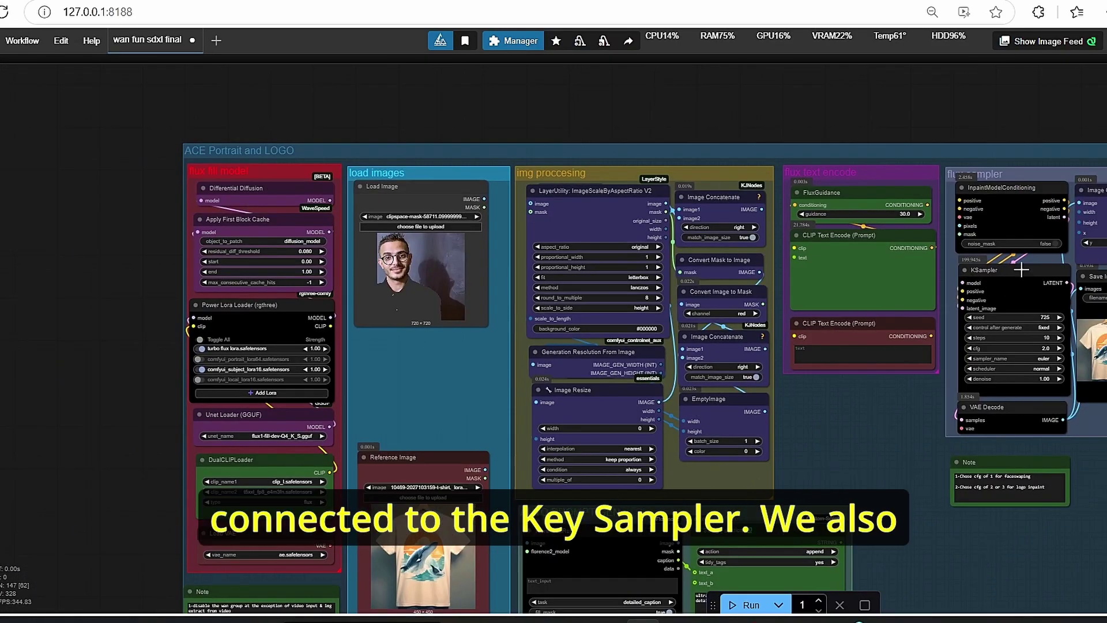
scroll(514, 116, "up", 5)
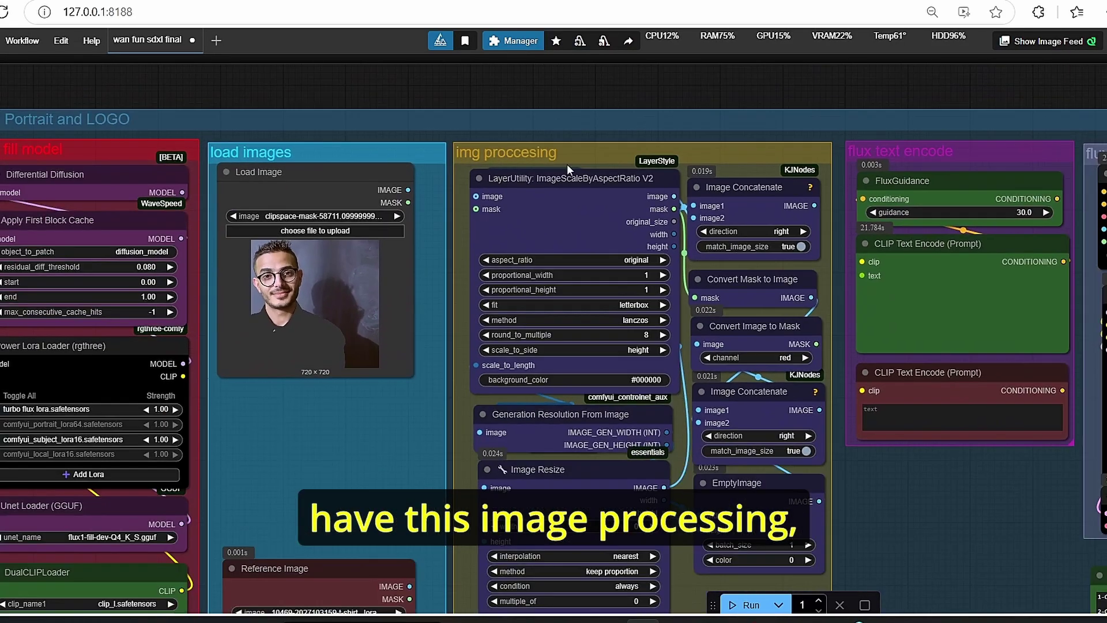
scroll(617, 164, "down", 5)
scroll(670, 165, "up", 4)
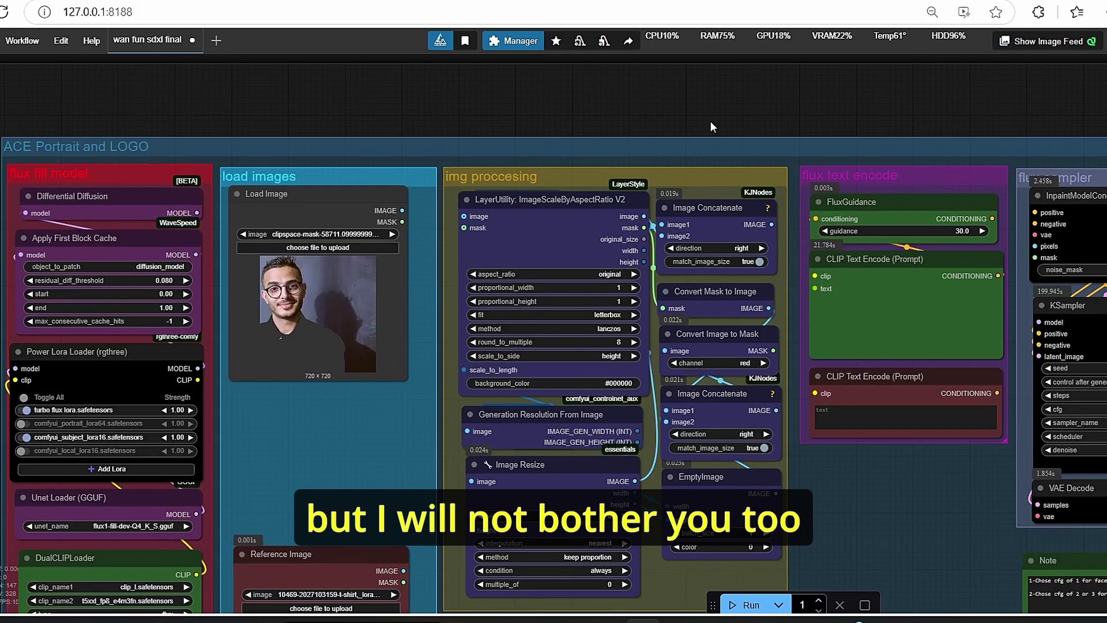
left_click_drag(707, 122, 654, 61)
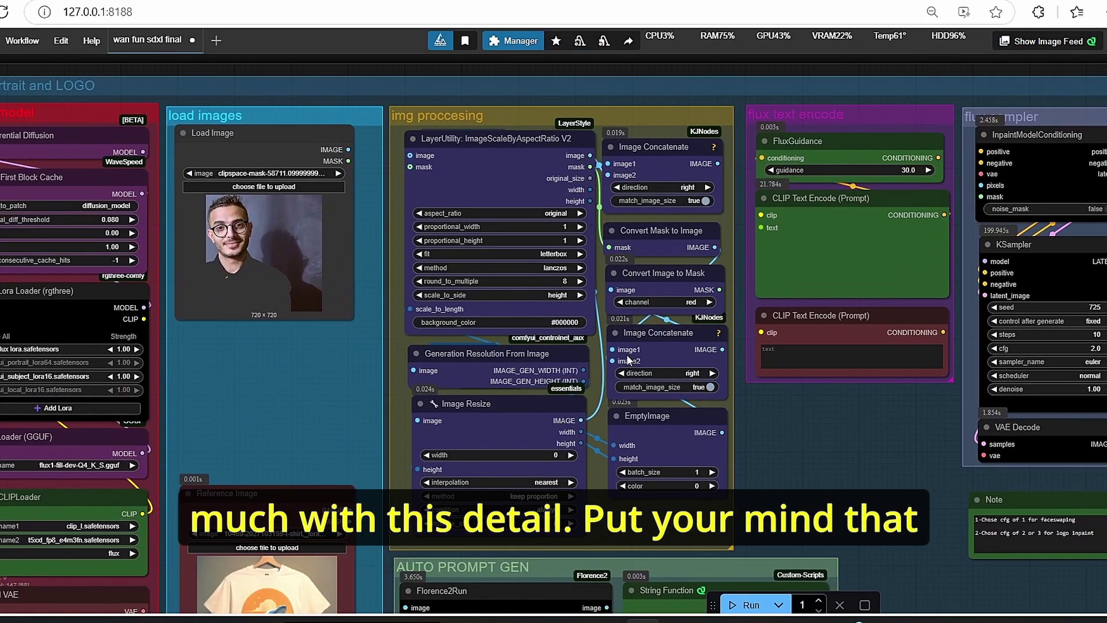
scroll(778, 439, "down", 5)
scroll(778, 440, "up", 4)
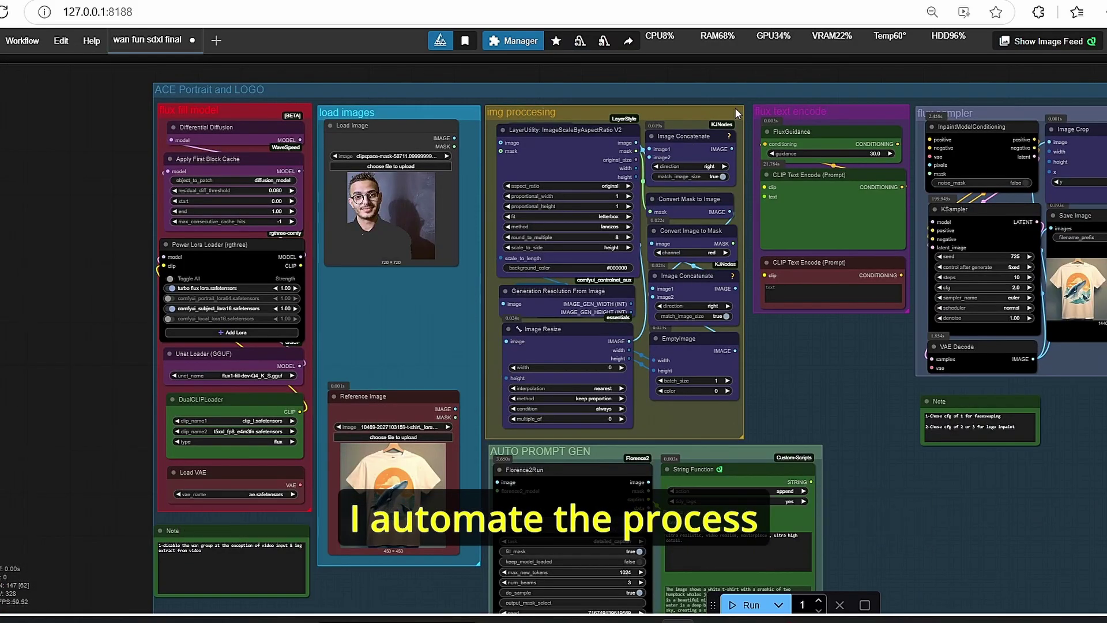
- Examine the AUTO PROMPT GEN group, including its Florence2Run and String Function nodes
scroll(758, 332, "down", 1)
left_click_drag(814, 361, 793, 278)
scroll(793, 278, "up", 1)
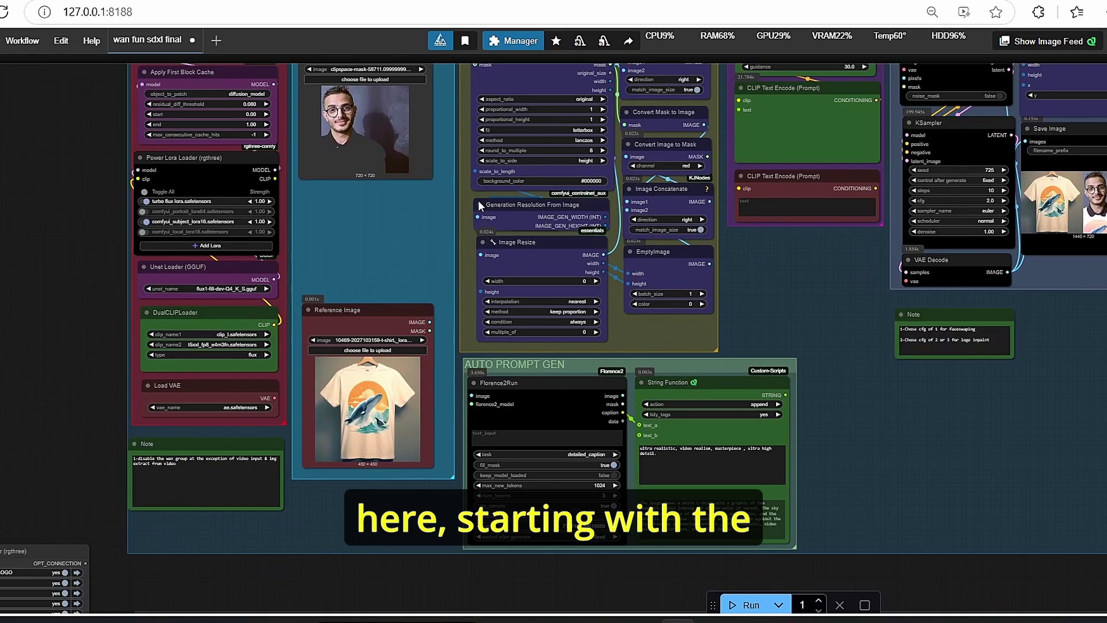
scroll(434, 341, "down", 1)
scroll(462, 224, "up", 2)
scroll(487, 257, "down", 2)
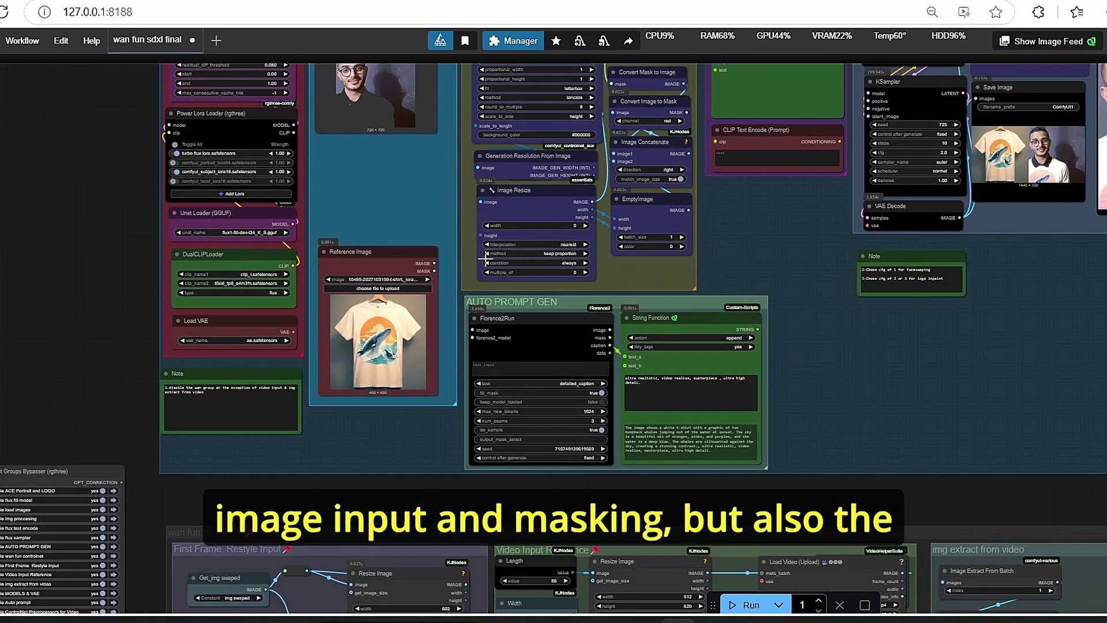
scroll(625, 315, "up", 2)
scroll(560, 358, "up", 2)
scroll(756, 274, "down", 1)
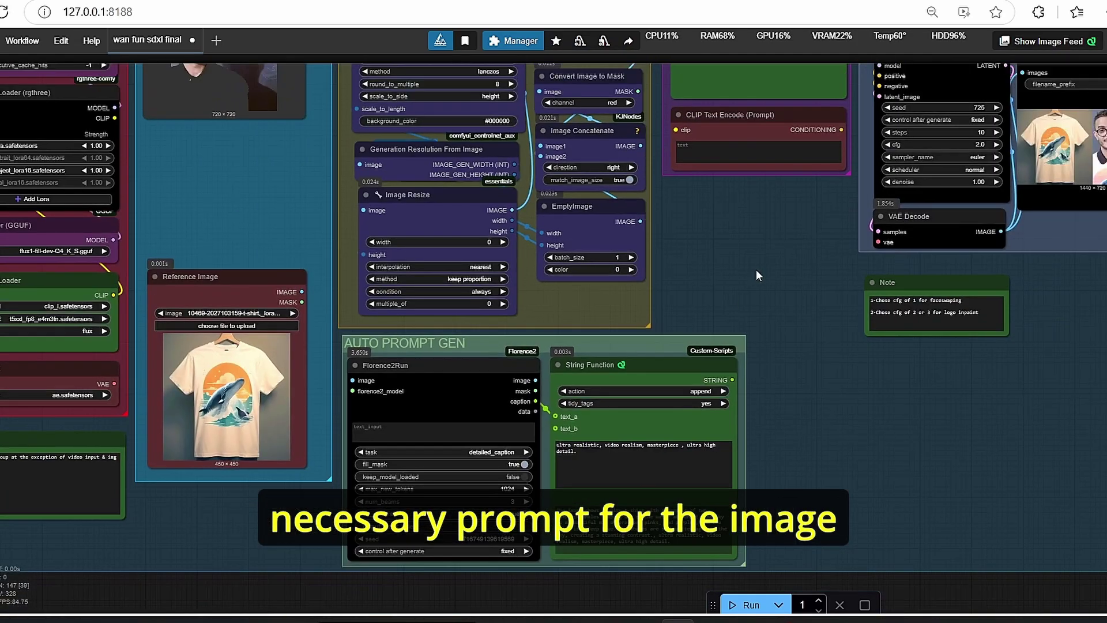
- Review the overall ACE Portrait and LOGO group and the Load Image and Reference Image nodes in load images
scroll(756, 269, "down", 2)
scroll(788, 259, "down", 3)
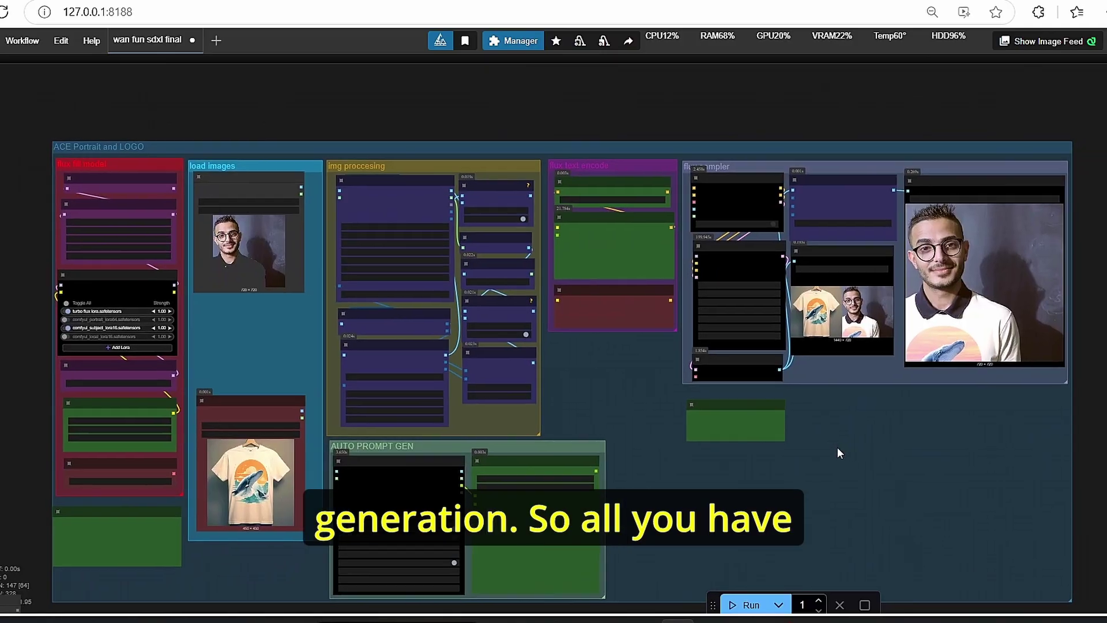
left_click_drag(640, 411, 750, 388)
scroll(326, 265, "up", 5)
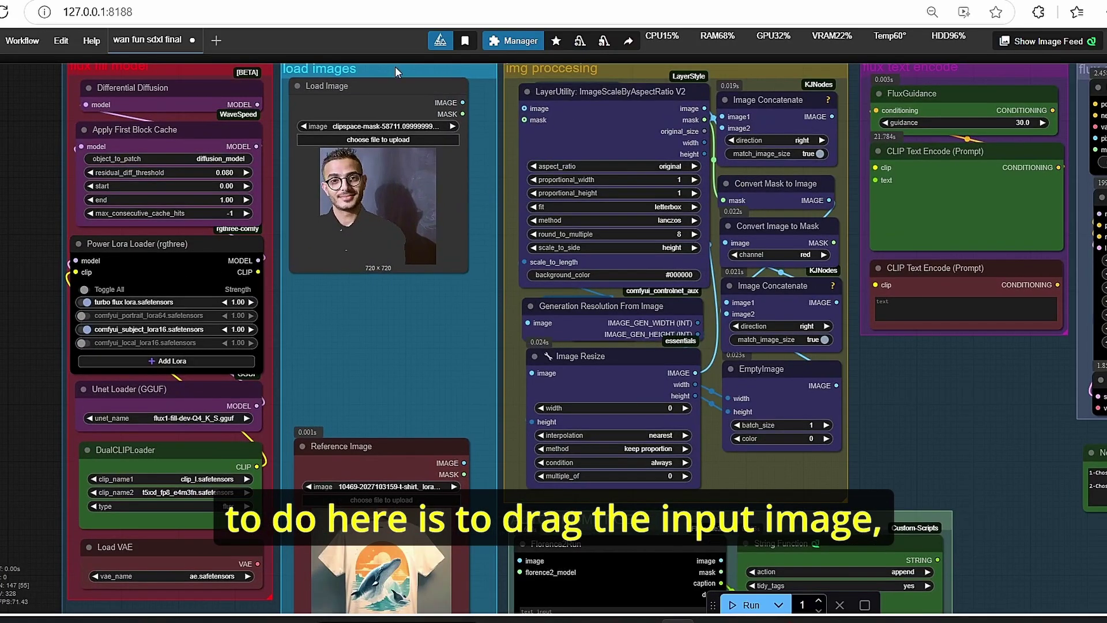
scroll(393, 220, "down", 2)
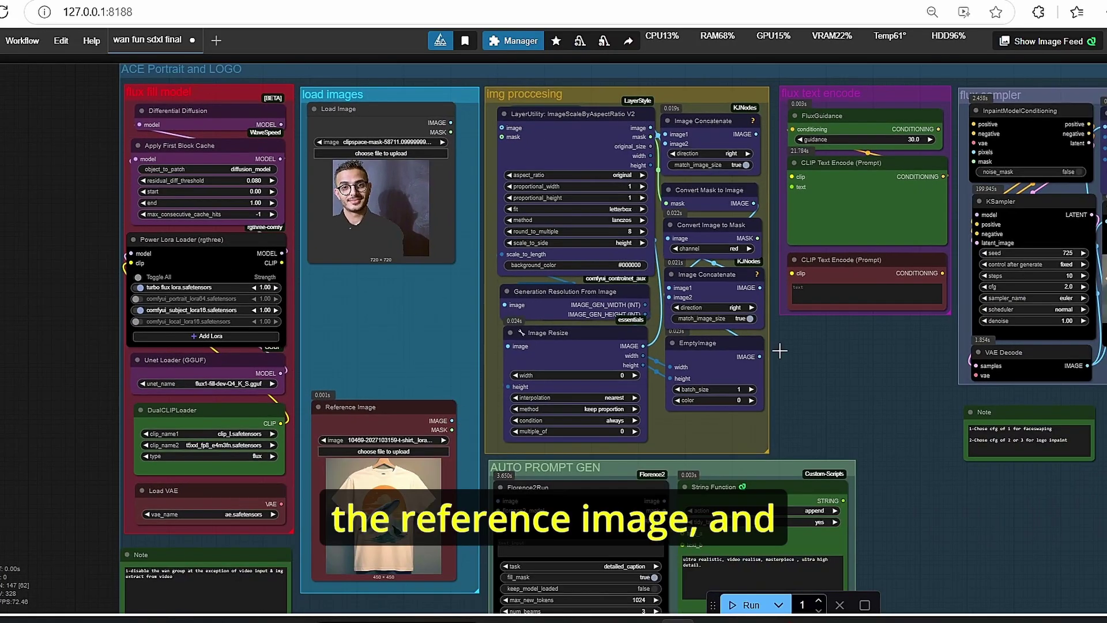
- Disable the wan fun controlnet group in the Fast Groups Bypasser node
scroll(817, 398, "down", 3)
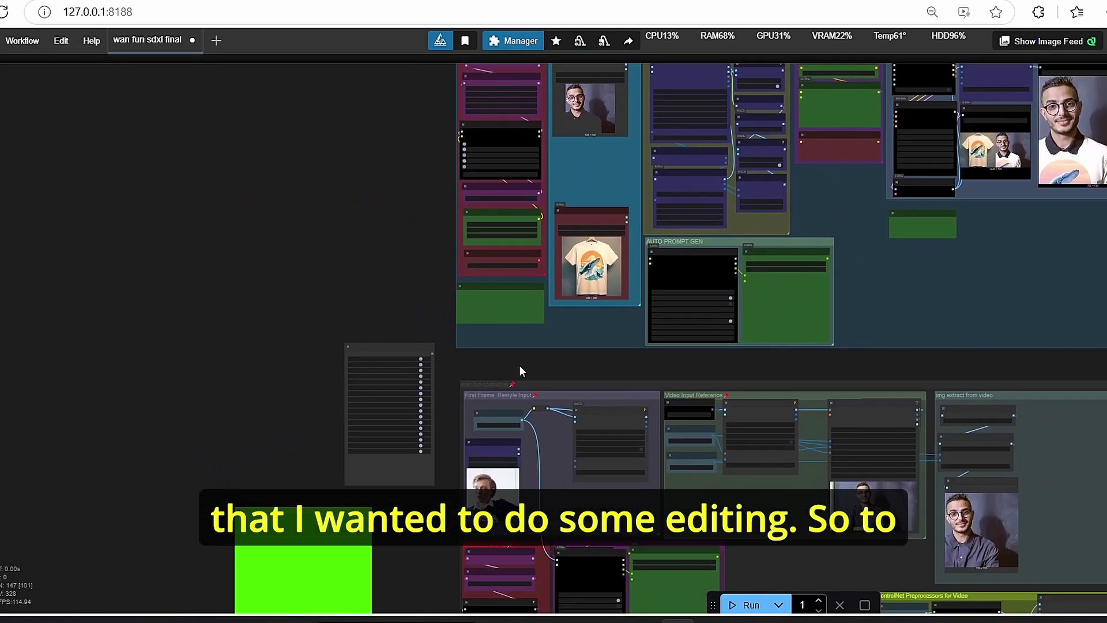
scroll(292, 445, "up", 10)
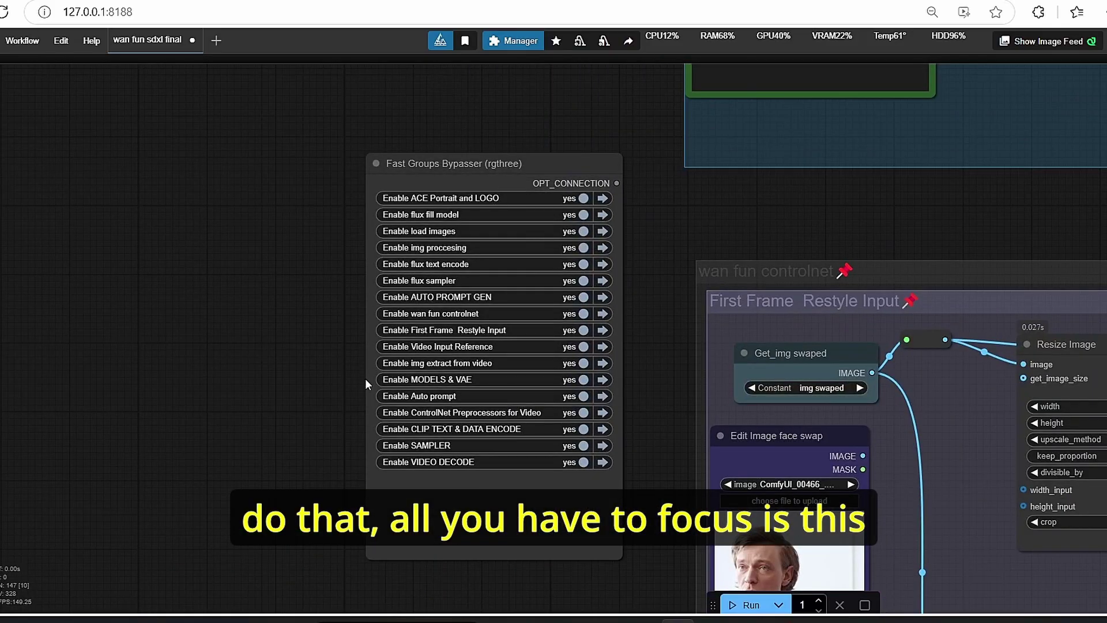
scroll(488, 363, "up", 2)
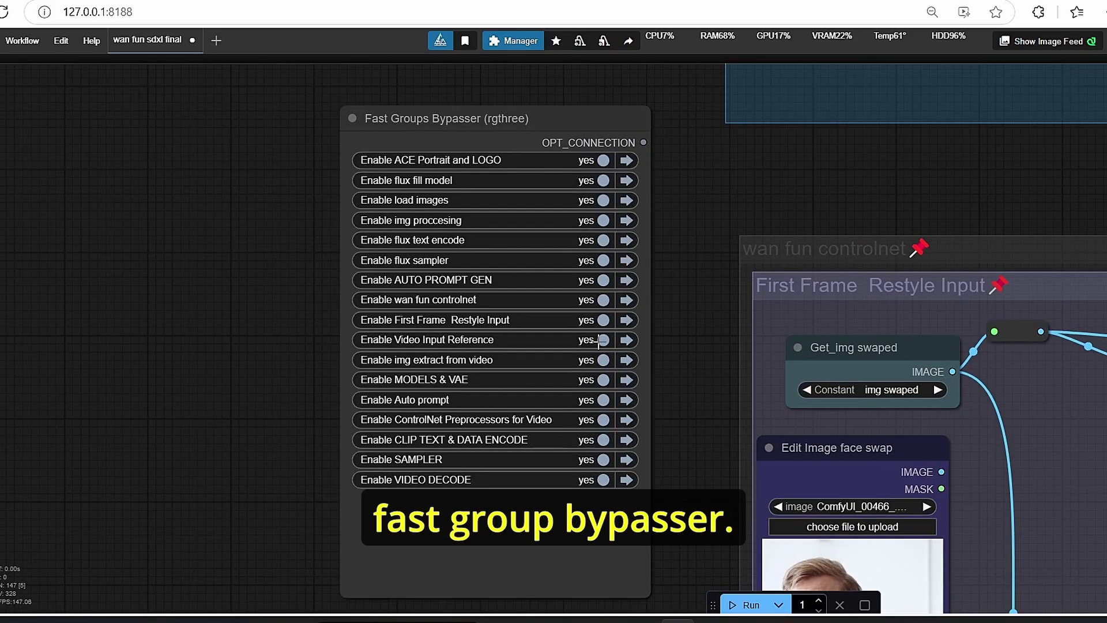
left_click(604, 300)
scroll(759, 250, "down", 2)
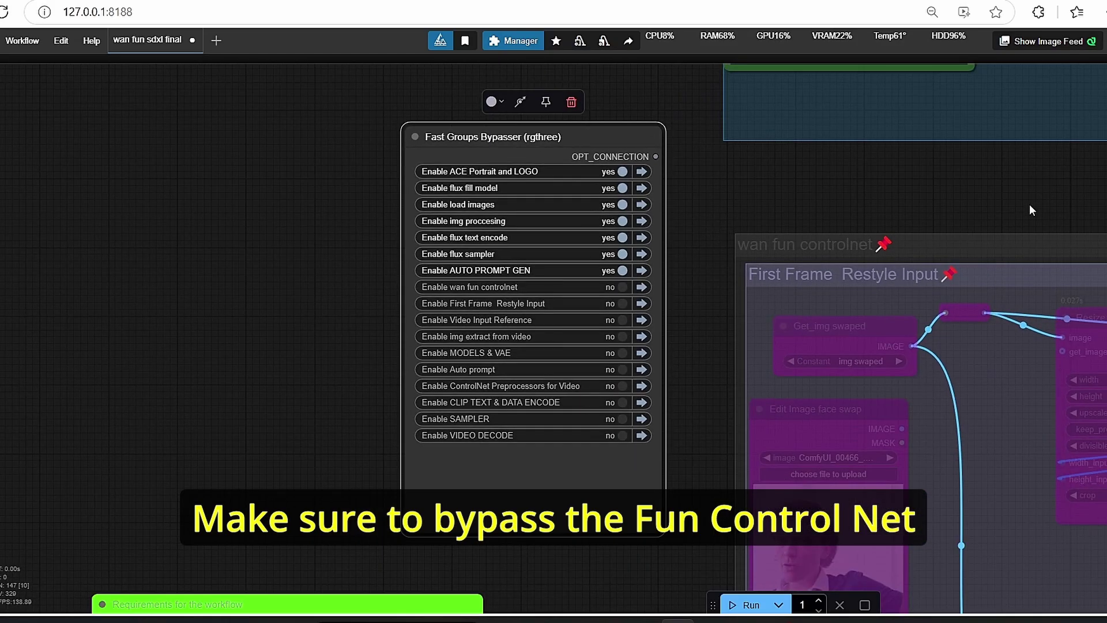
- Look over the bypassed wan fun controlnet groups, including img extract from video and Video Input Reference
left_click_drag(1030, 210, 868, 210)
scroll(924, 207, "down", 4)
left_click_drag(959, 193, 649, 196)
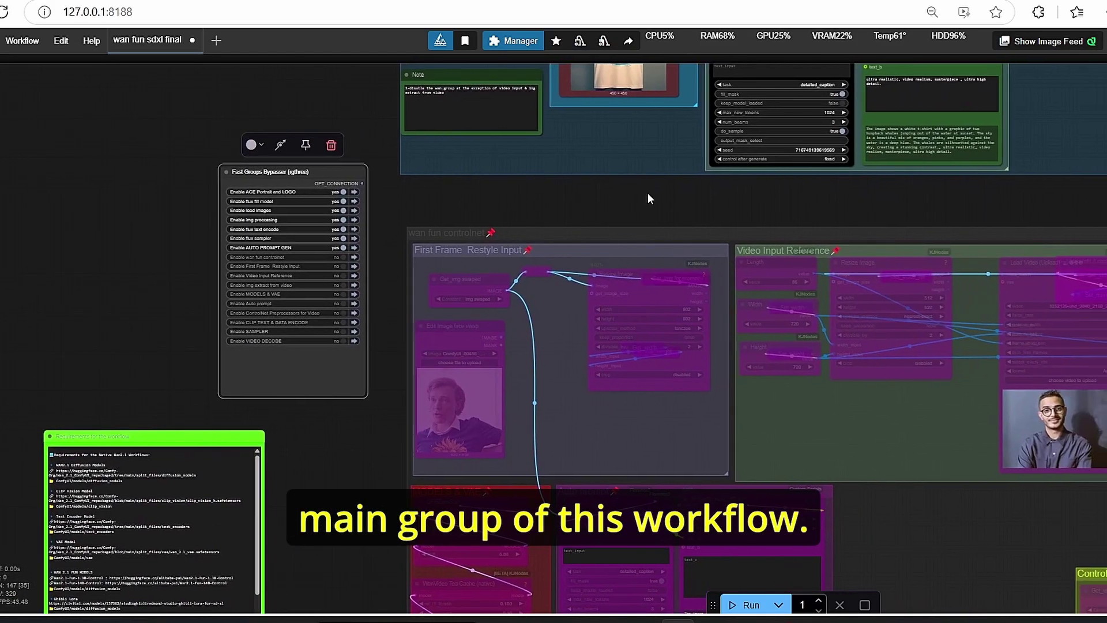
scroll(649, 198, "down", 3)
left_click_drag(742, 198, 636, 192)
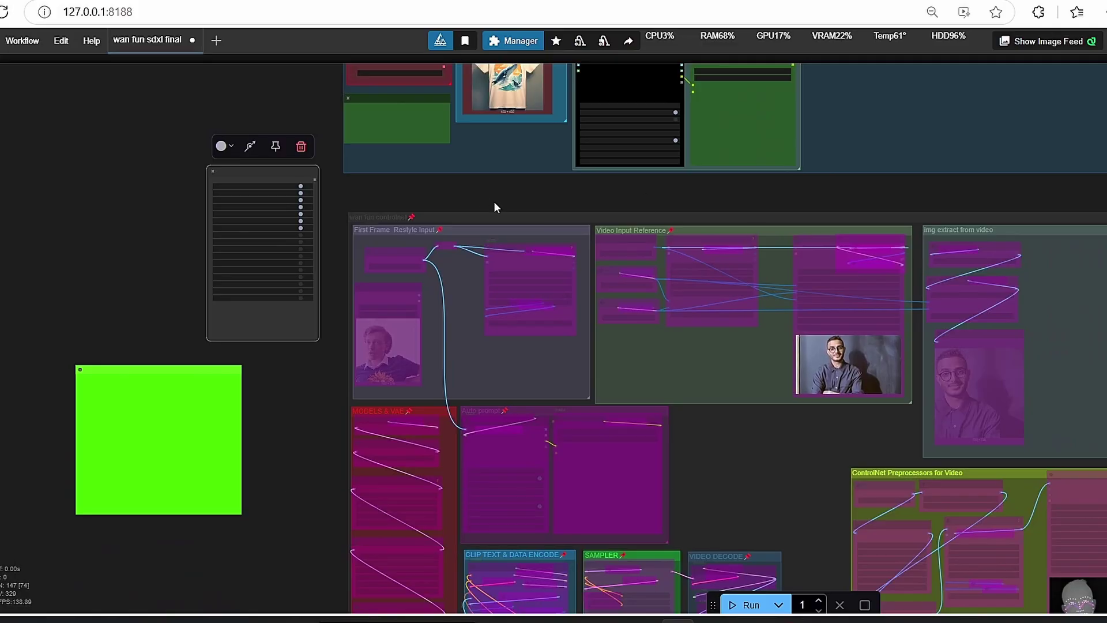
scroll(760, 234, "up", 3)
left_click_drag(761, 235, 632, 251)
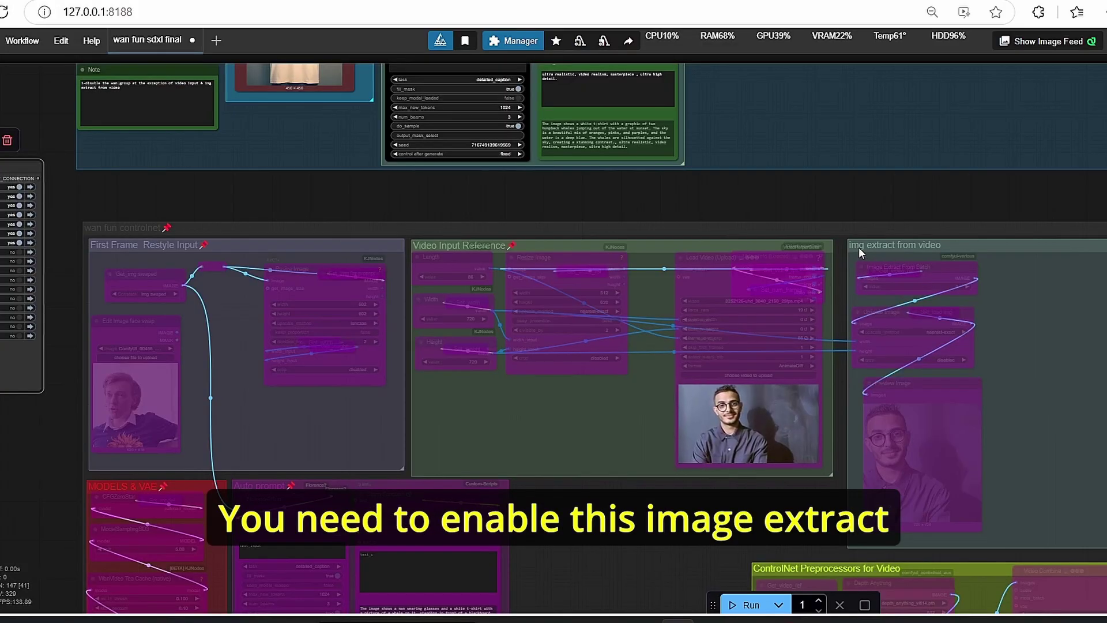
scroll(507, 271, "up", 5)
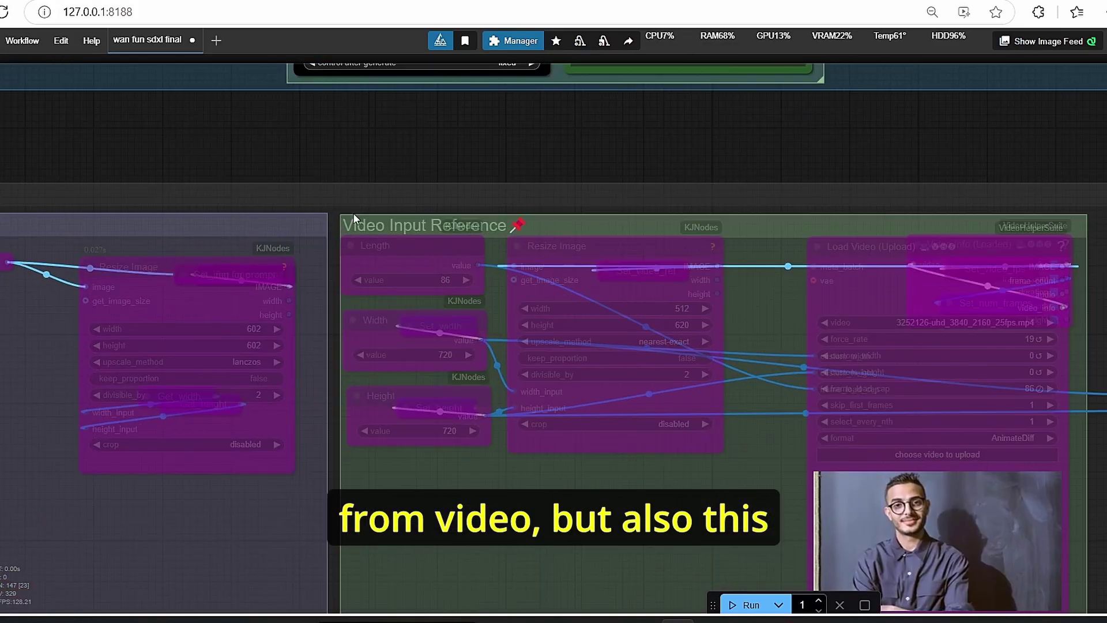
left_click_drag(443, 264, 598, 258)
scroll(629, 242, "down", 5)
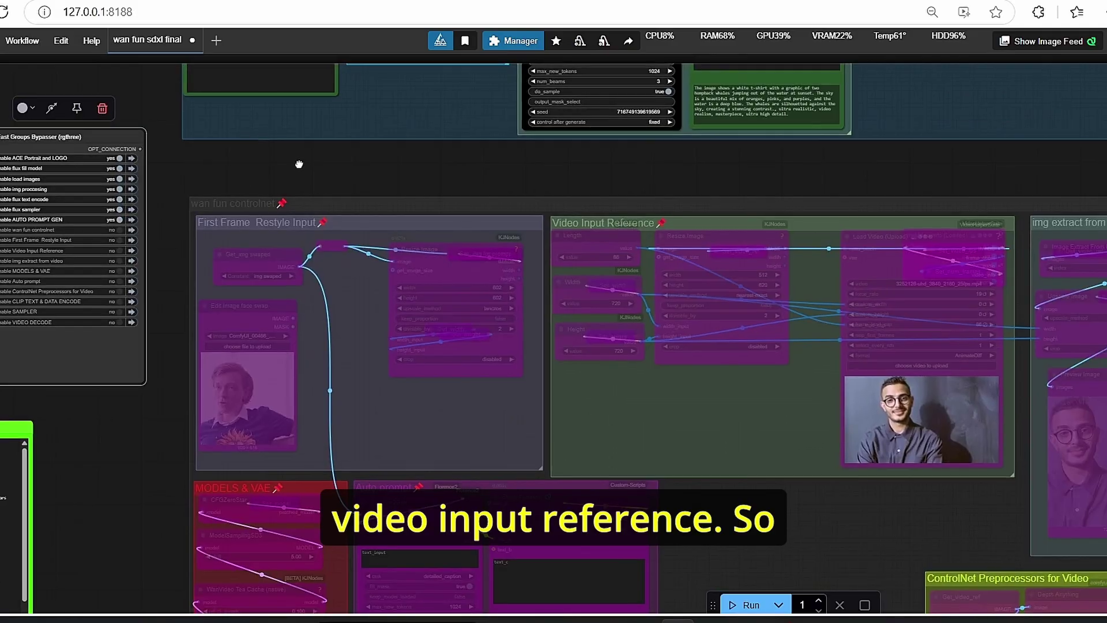
- Enable the Video Input Reference and img extract from video groups in the Fast Groups Bypasser node
left_click_drag(298, 164, 676, 156)
scroll(444, 251, "up", 8)
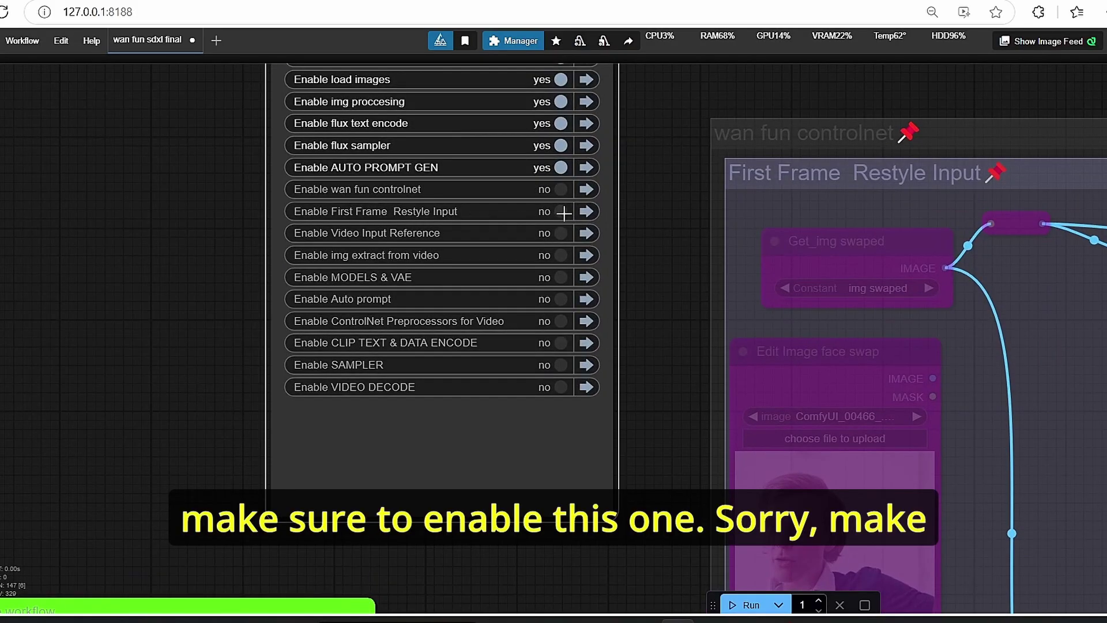
left_click(562, 212)
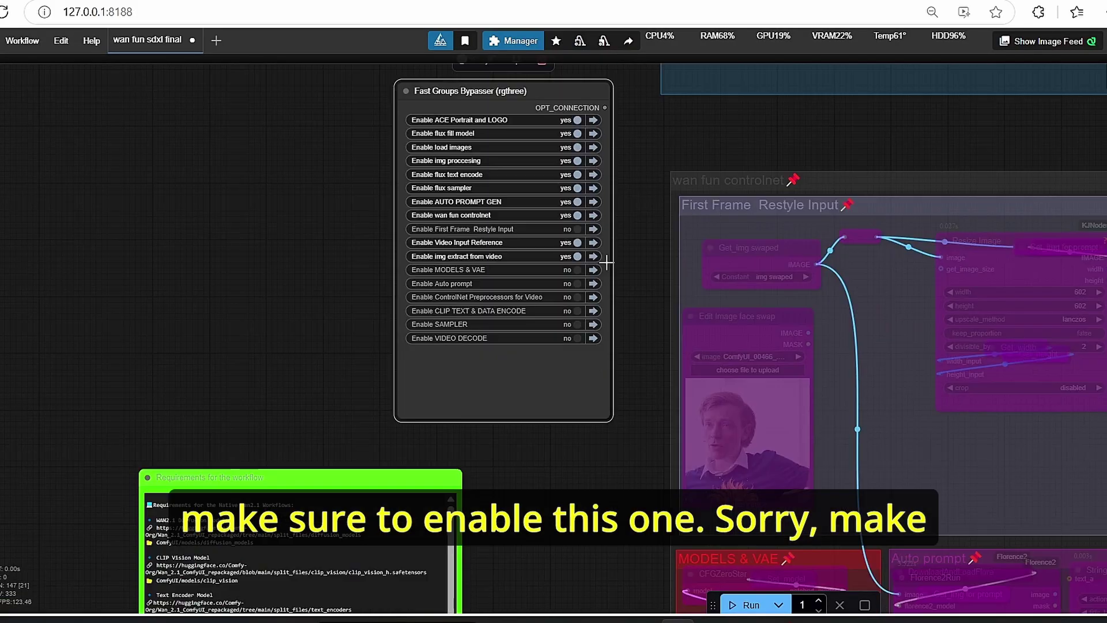
scroll(612, 269, "up", 5)
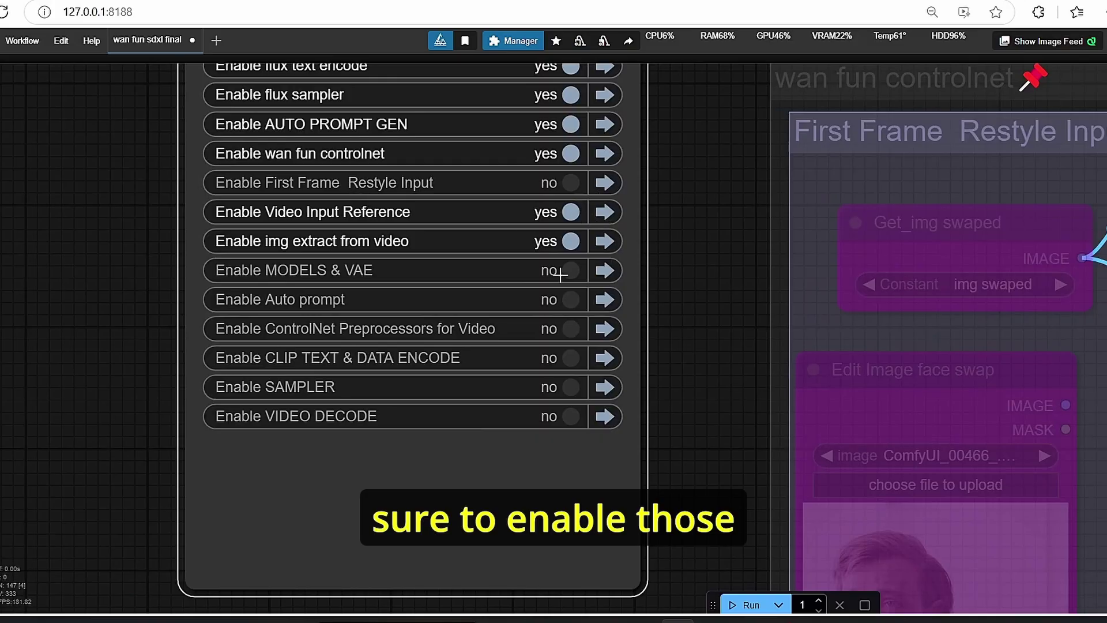
- Examine the Load Video (Upload) node's settings in the Video Input Reference group, including frame_load_cap
scroll(661, 276, "down", 6)
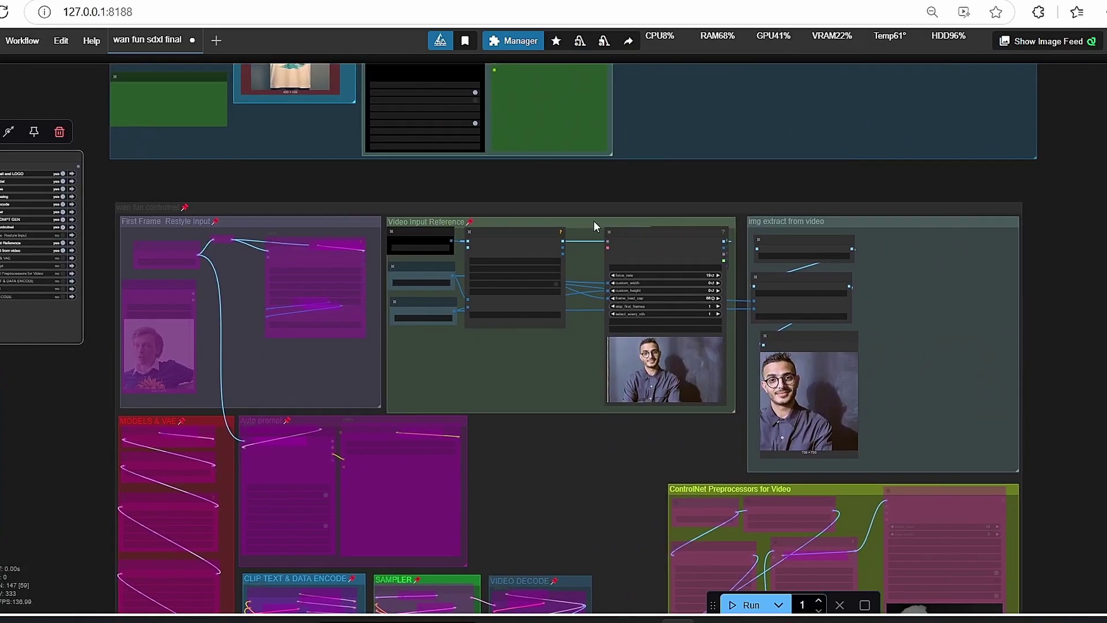
scroll(594, 221, "up", 5)
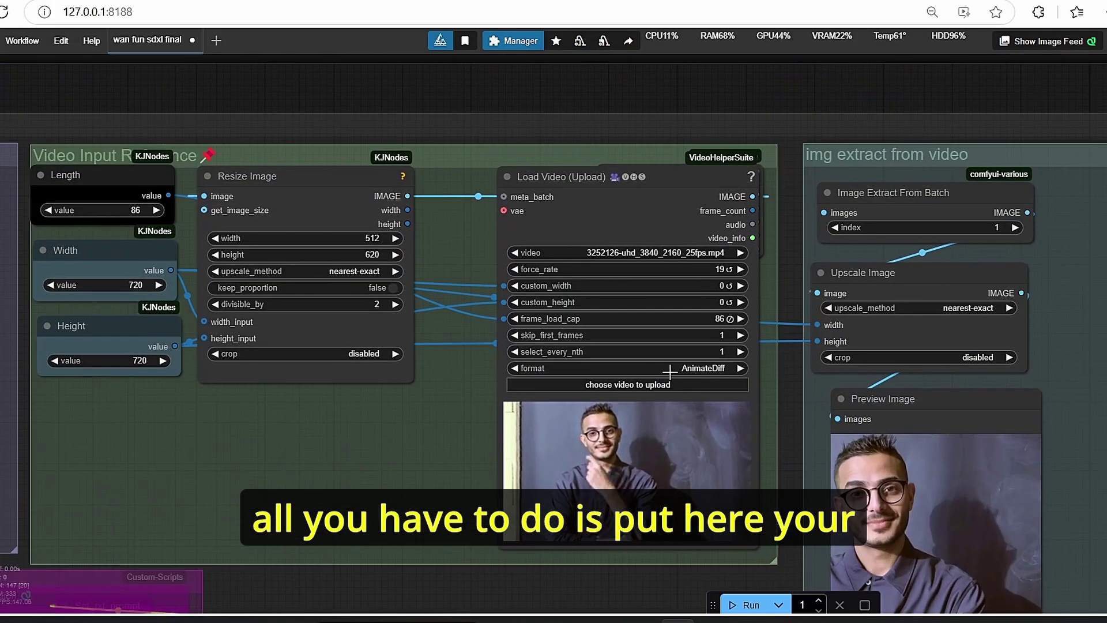
scroll(453, 324, "up", 3)
scroll(389, 474, "down", 4)
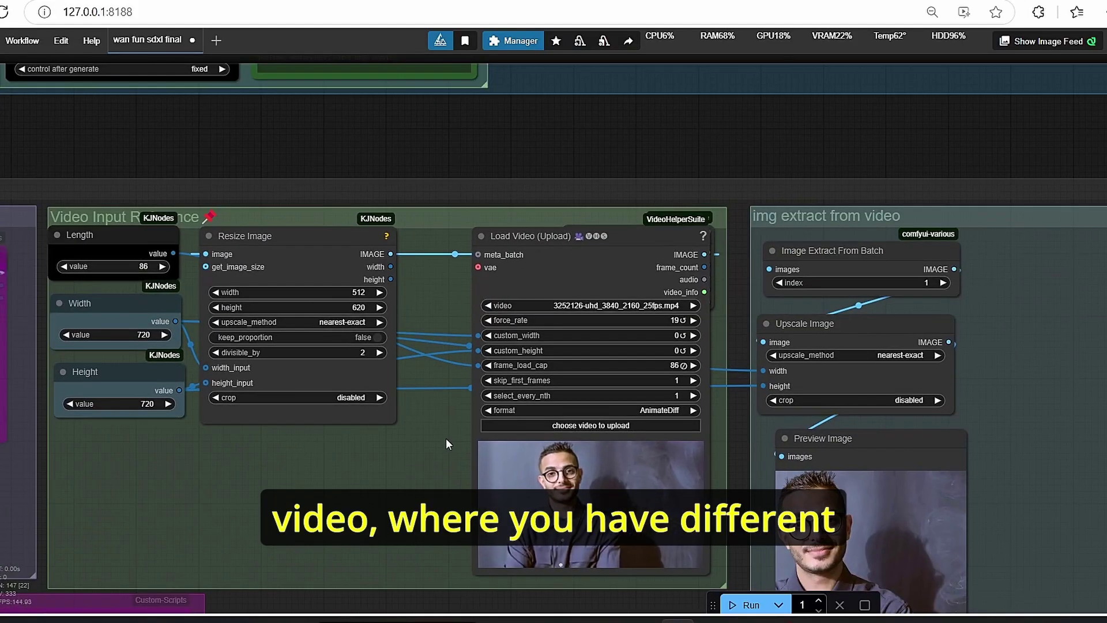
scroll(447, 439, "up", 5)
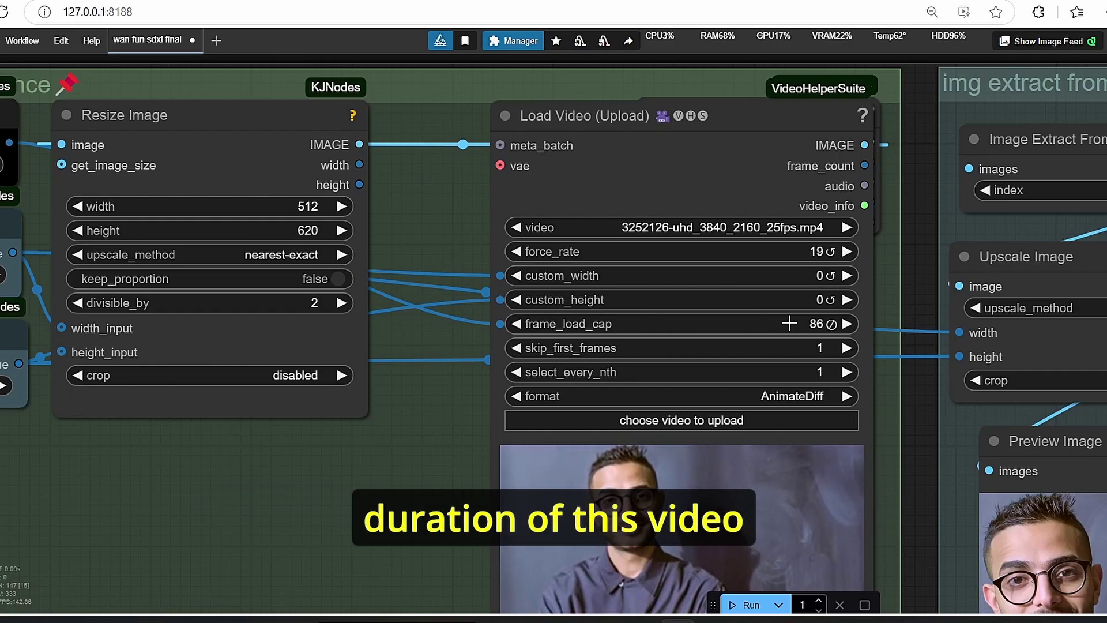
scroll(744, 321, "down", 4)
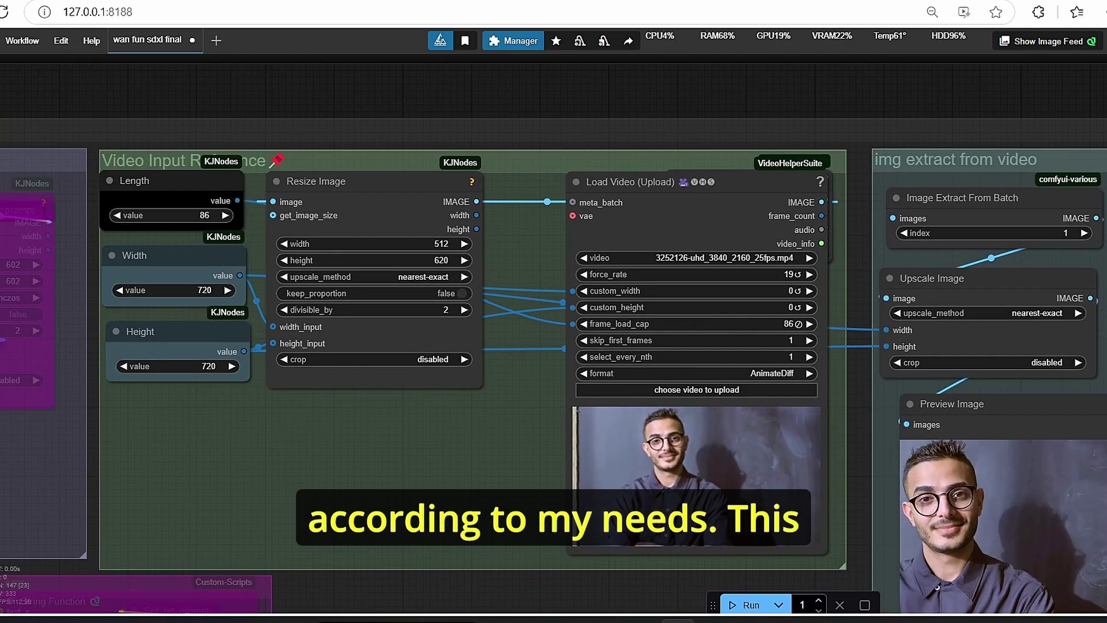
- Compare frame_load_cap with the Length node and review the Width and Height nodes in the Video Input Reference group
left_click_drag(300, 74, 575, 103)
scroll(894, 355, "up", 2)
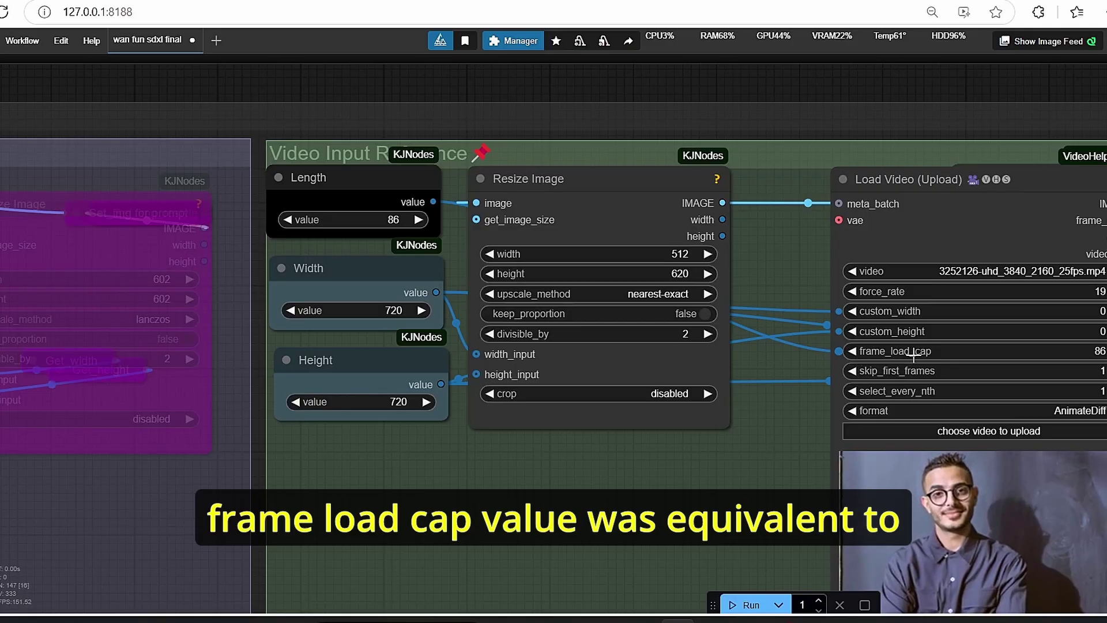
scroll(895, 355, "up", 4)
scroll(982, 149, "down", 5)
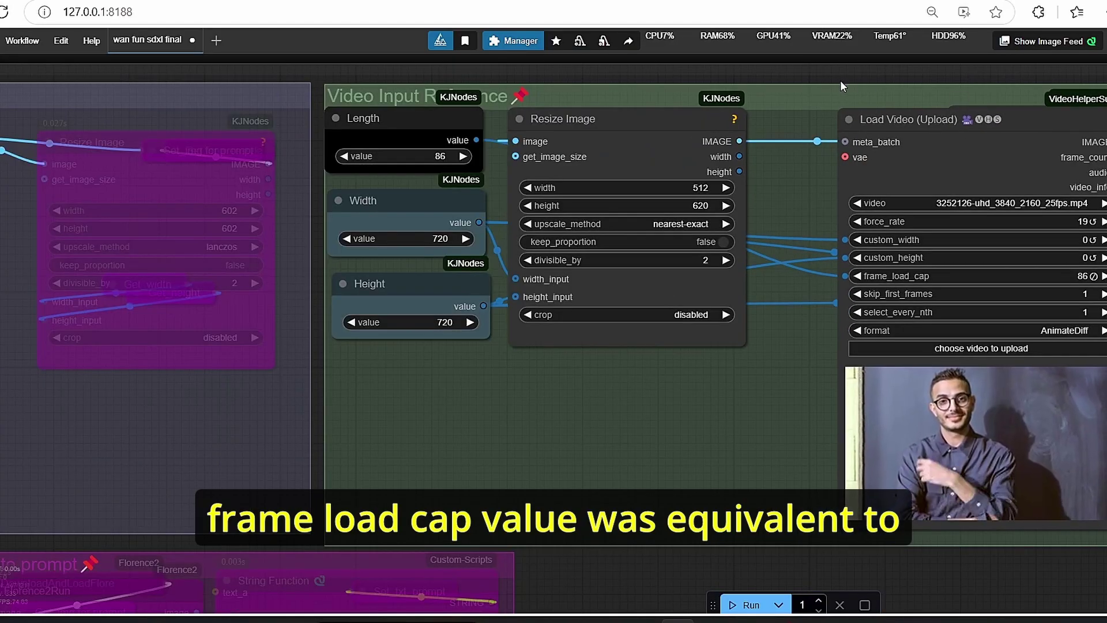
scroll(840, 81, "down", 2)
scroll(381, 135, "up", 3)
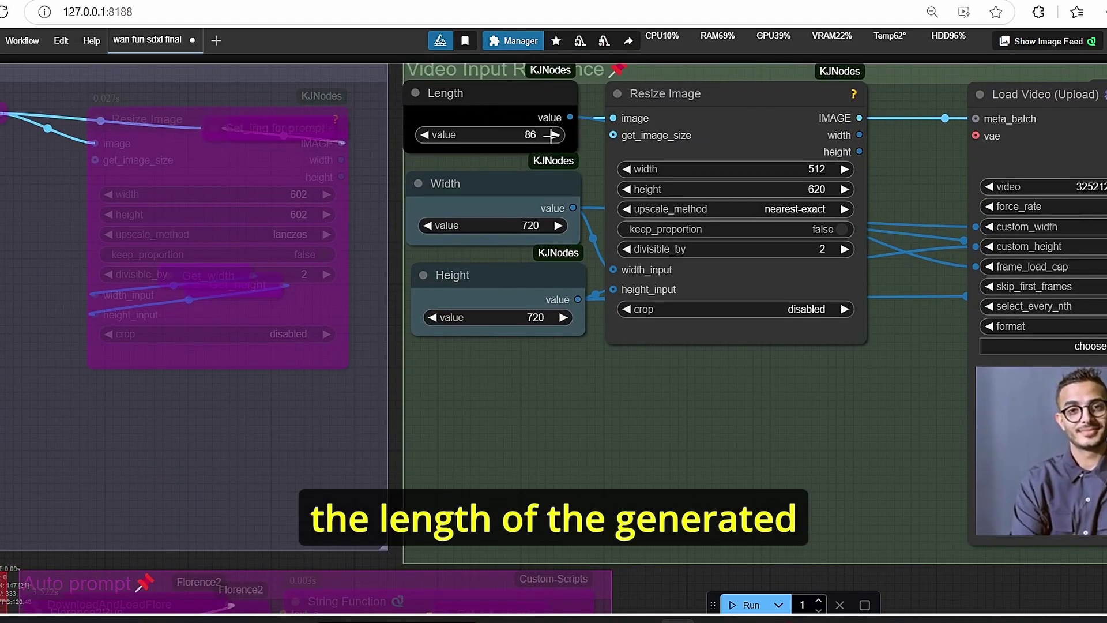
scroll(555, 162, "down", 3)
scroll(506, 190, "up", 5)
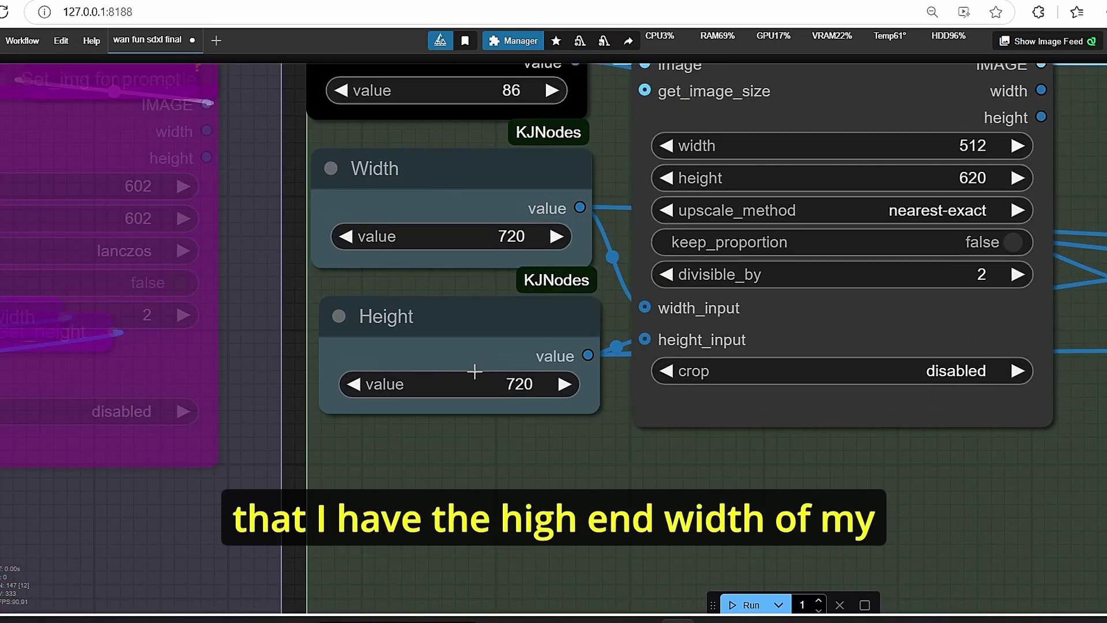
scroll(675, 374, "down", 4)
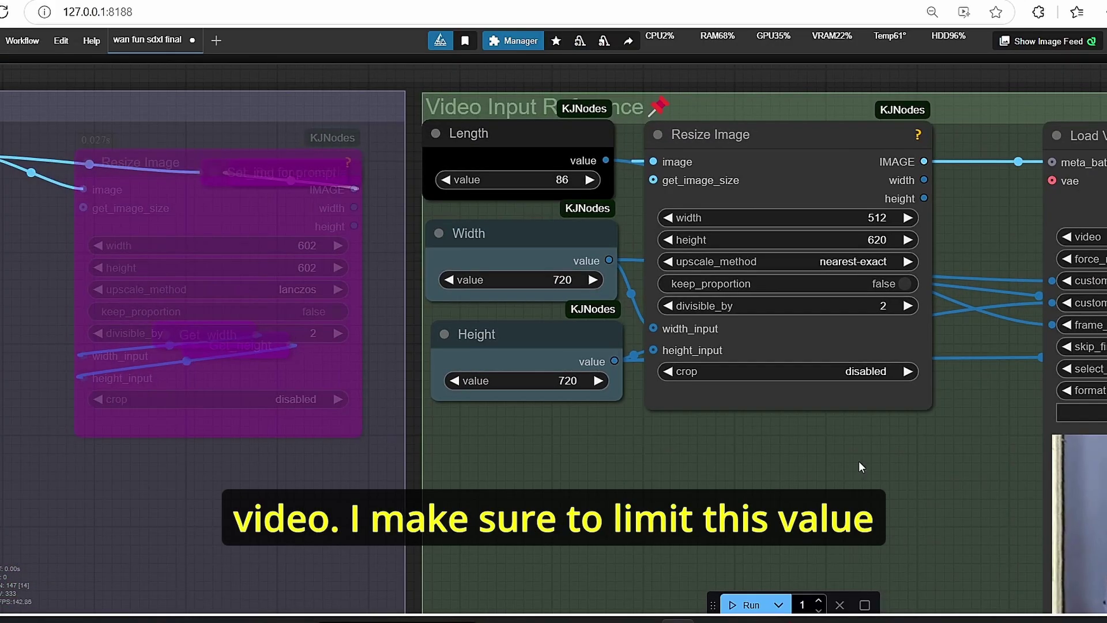
- Review the img extract from video group with its Image Extract From Batch, Upscale Image and Preview Image nodes
left_click_drag(859, 461, 797, 460)
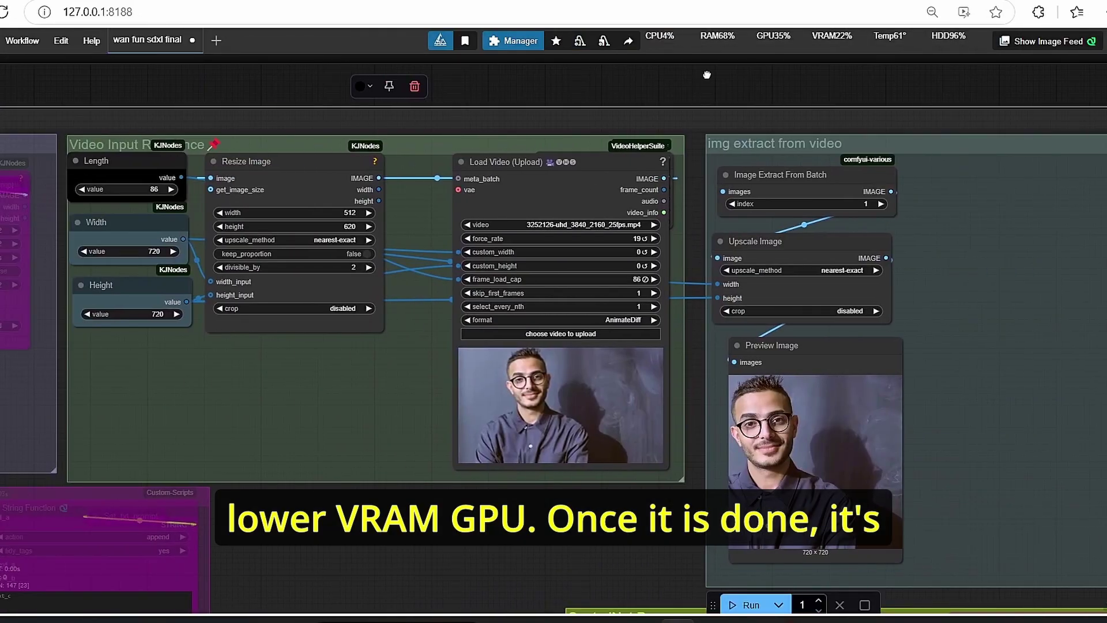
scroll(662, 150, "up", 3)
scroll(919, 264, "down", 2)
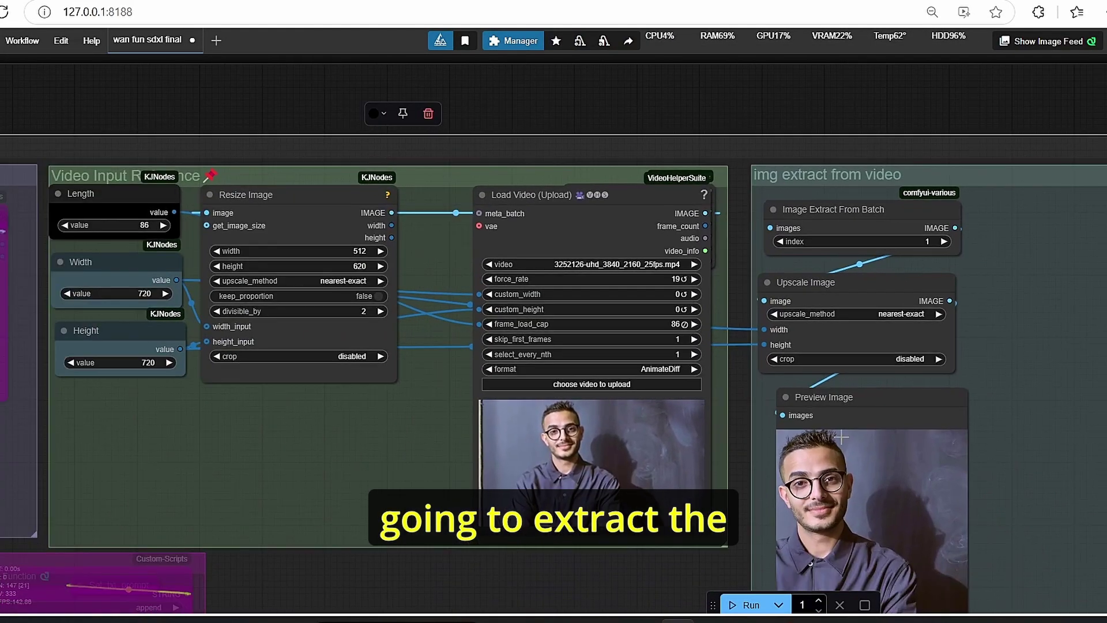
- Copy the extracted first frame in the Preview Image node of the img extract from video group to the clipspace
scroll(866, 474, "down", 4)
scroll(905, 498, "up", 3)
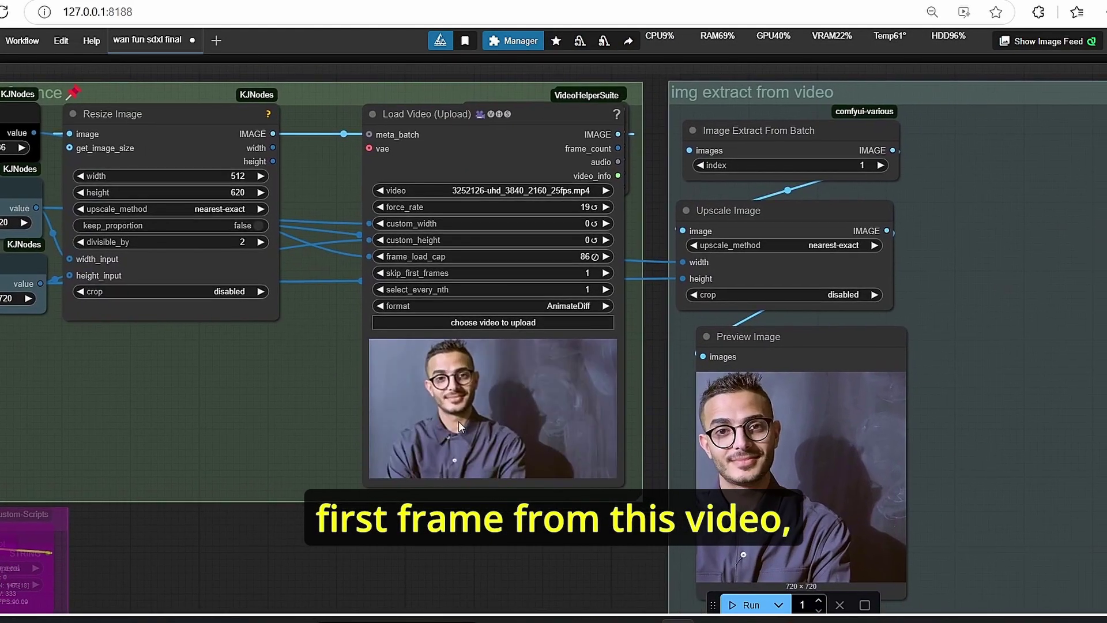
scroll(673, 450, "up", 1)
scroll(674, 450, "down", 5)
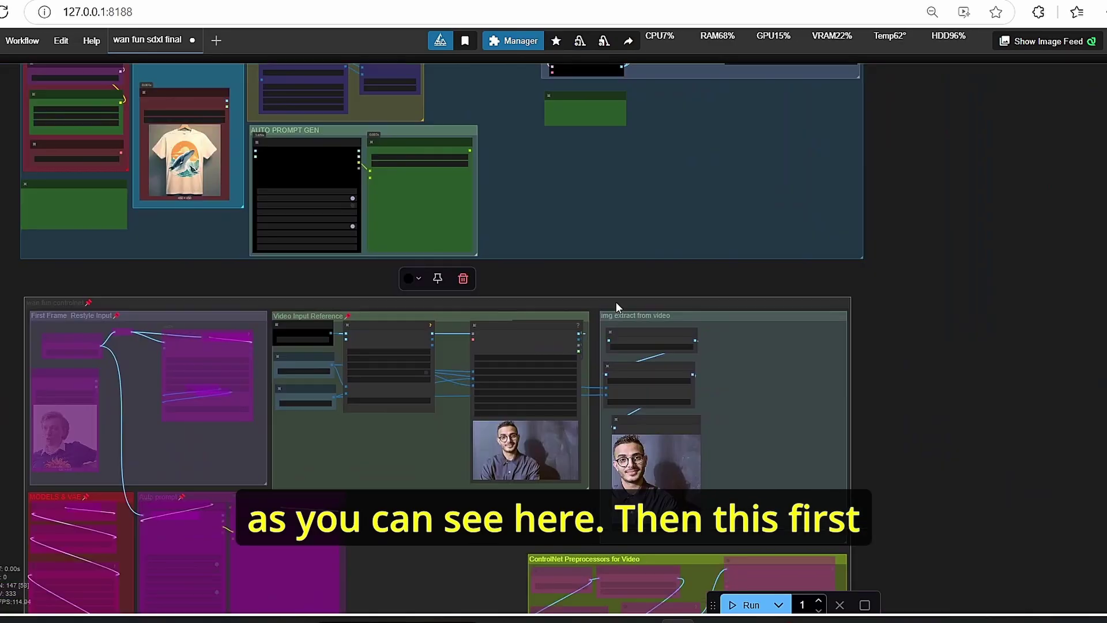
scroll(615, 307, "up", 4)
scroll(686, 379, "up", 1)
right_click(638, 437)
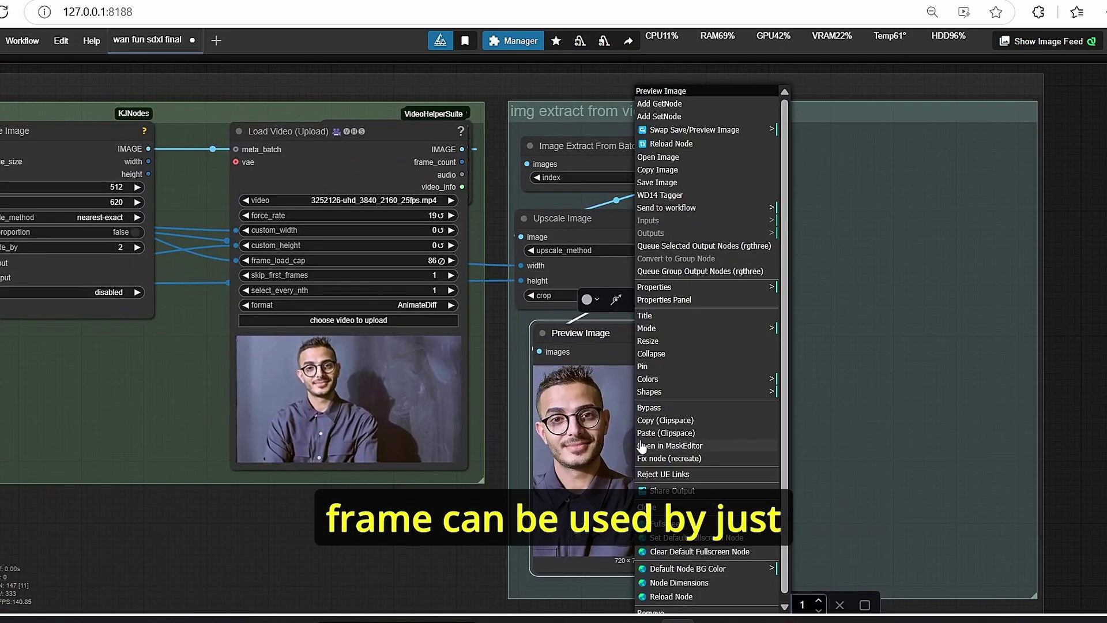
left_click(675, 420)
- Find the Load Image node in the load images group and bring up its options for pasting the copied frame
scroll(675, 417, "down", 8)
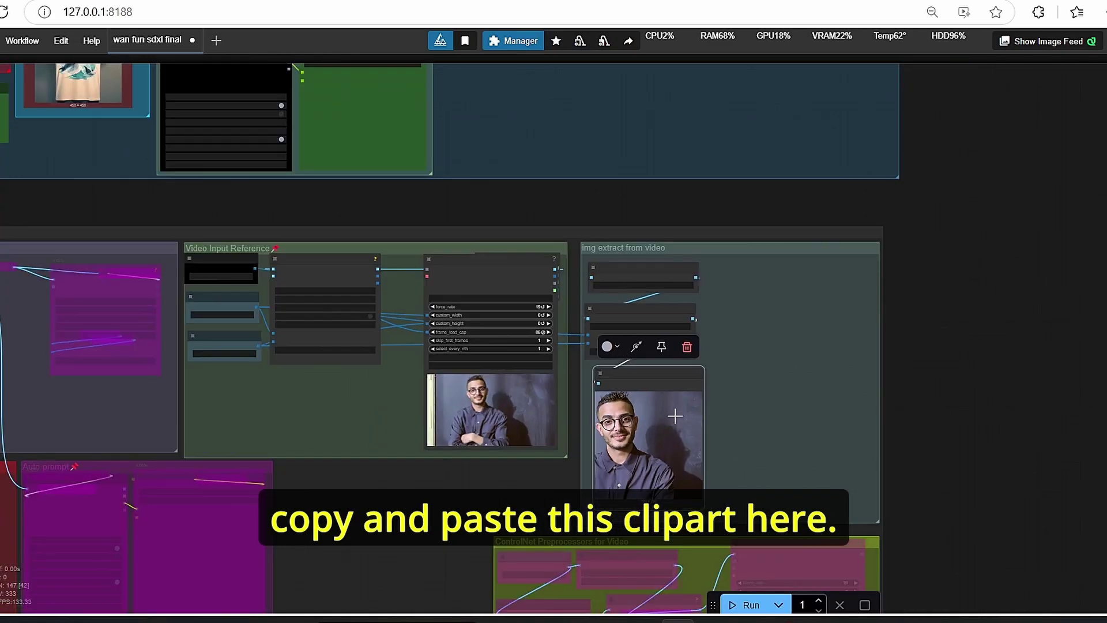
left_click_drag(461, 243, 687, 529)
scroll(427, 264, "up", 9)
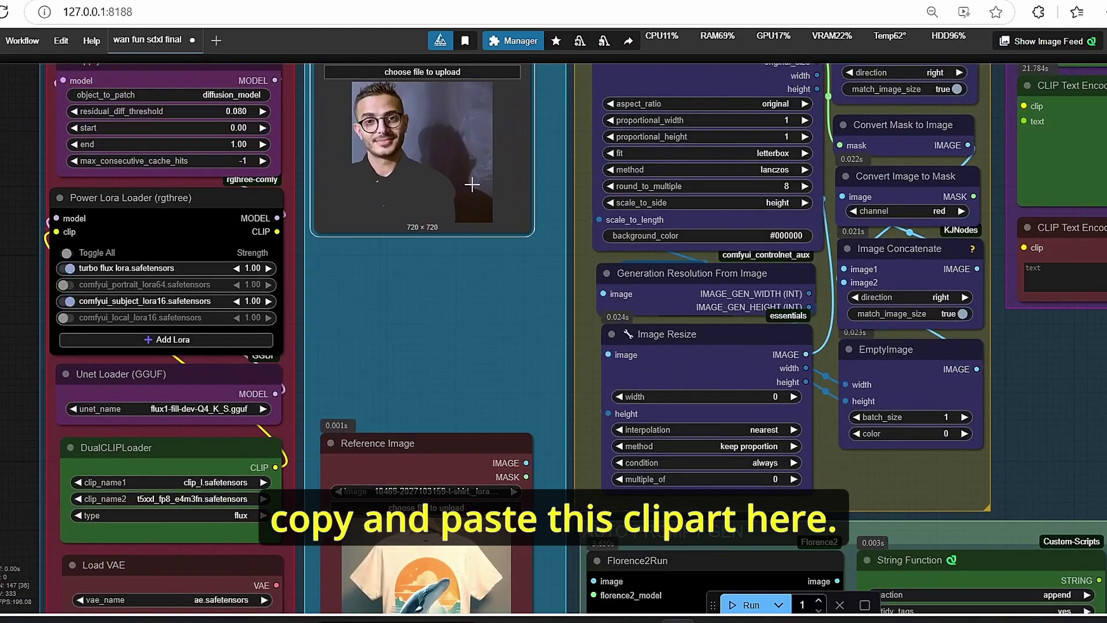
right_click(472, 185)
left_click(397, 316)
- Review the Flux groups, from load images and img proccesing to flux text encode and flux sampler
scroll(398, 315, "down", 5)
scroll(551, 146, "down", 3)
left_click_drag(1073, 480, 937, 492)
scroll(202, 230, "up", 5)
scroll(1016, 413, "down", 5)
scroll(920, 425, "up", 5)
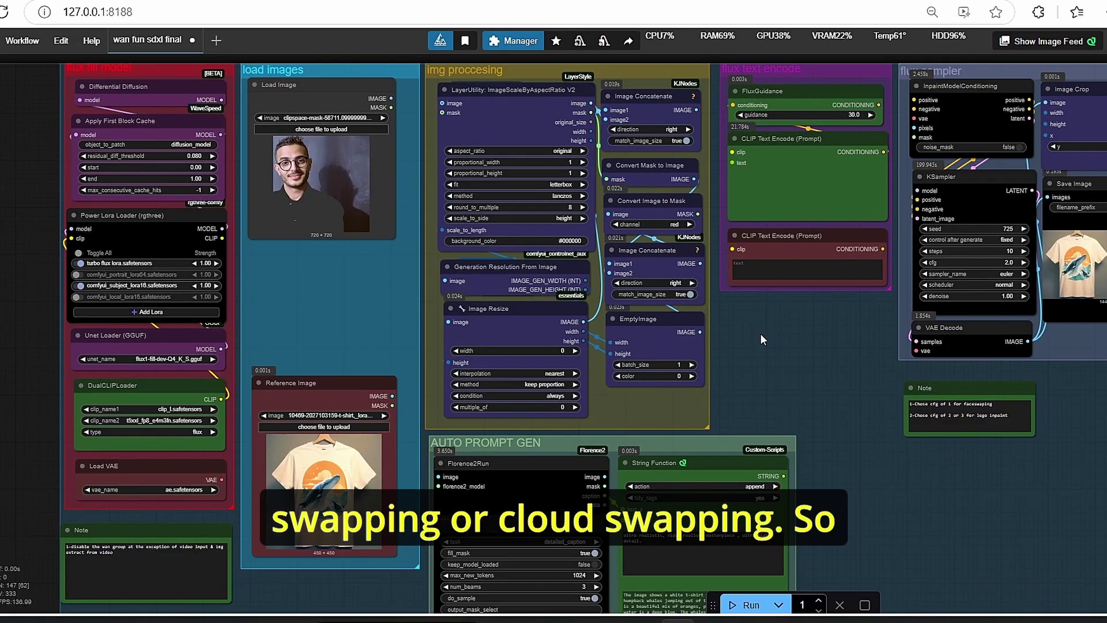
- Enable the remaining groups in the Fast Groups Bypasser node, from MODELS & VAE through VIDEO DECODE
left_click_drag(944, 521, 850, 140)
scroll(583, 277, "down", 2)
scroll(690, 264, "up", 3)
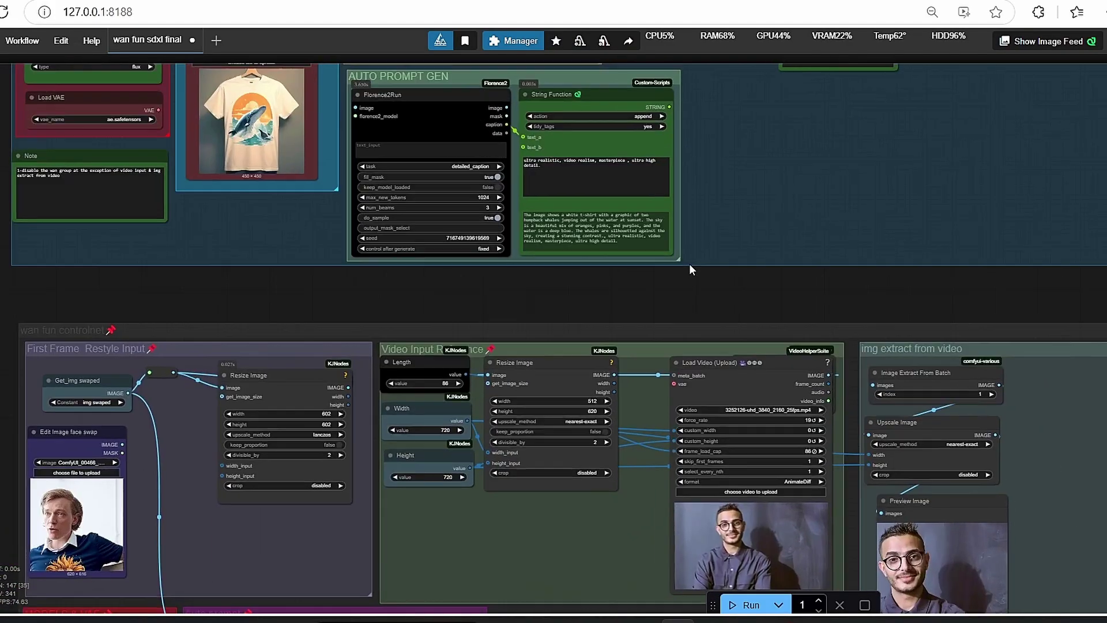
left_click_drag(758, 292, 636, 258)
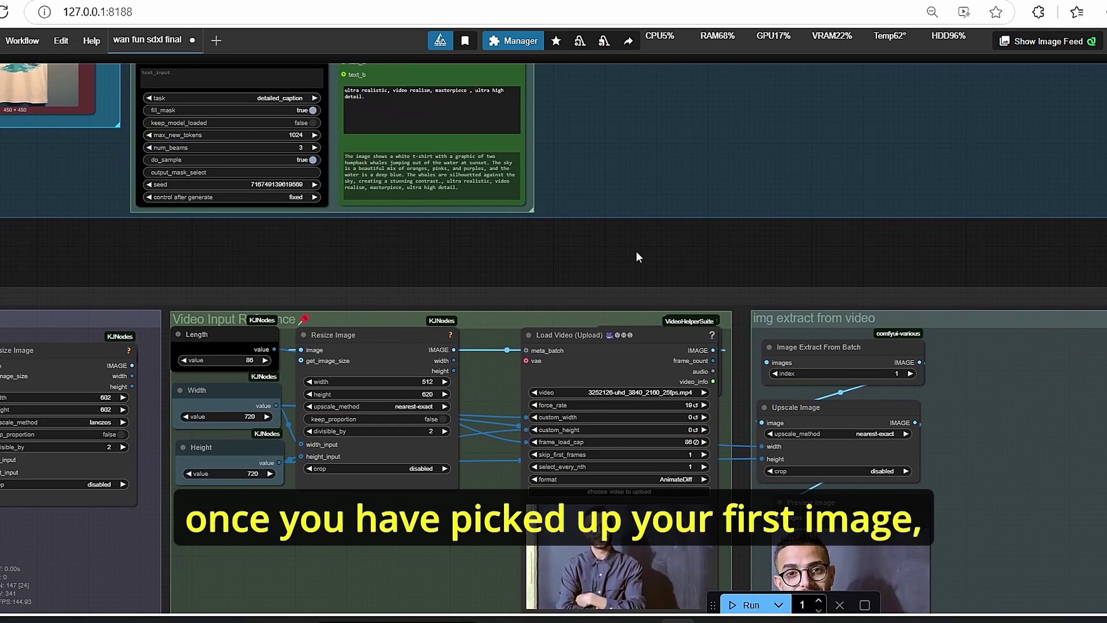
scroll(591, 288, "down", 3)
scroll(595, 250, "up", 3)
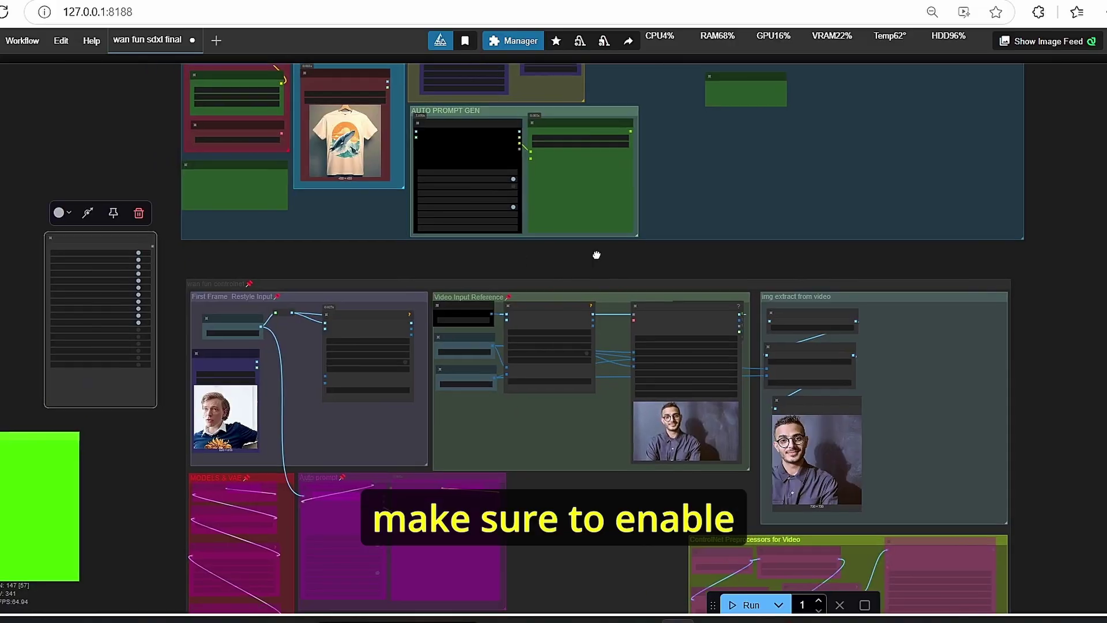
scroll(340, 330, "up", 7)
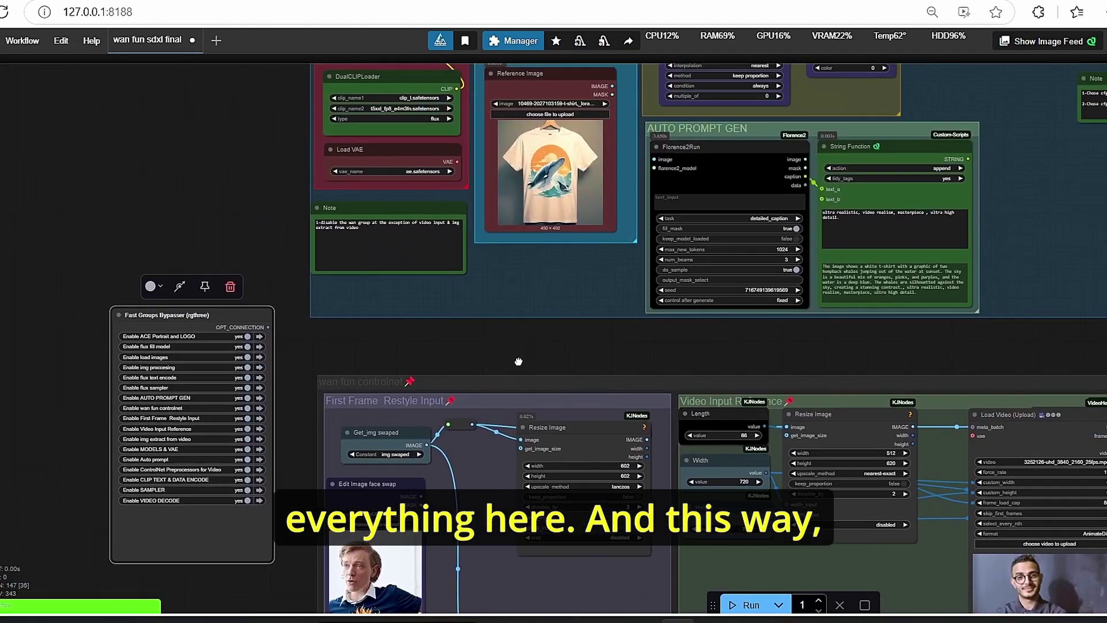
- Trace the Flux workflow from the load images group to the edited portrait in the flux sampler group
left_click_drag(519, 363, 519, 384)
scroll(754, 365, "down", 4)
scroll(451, 255, "up", 4)
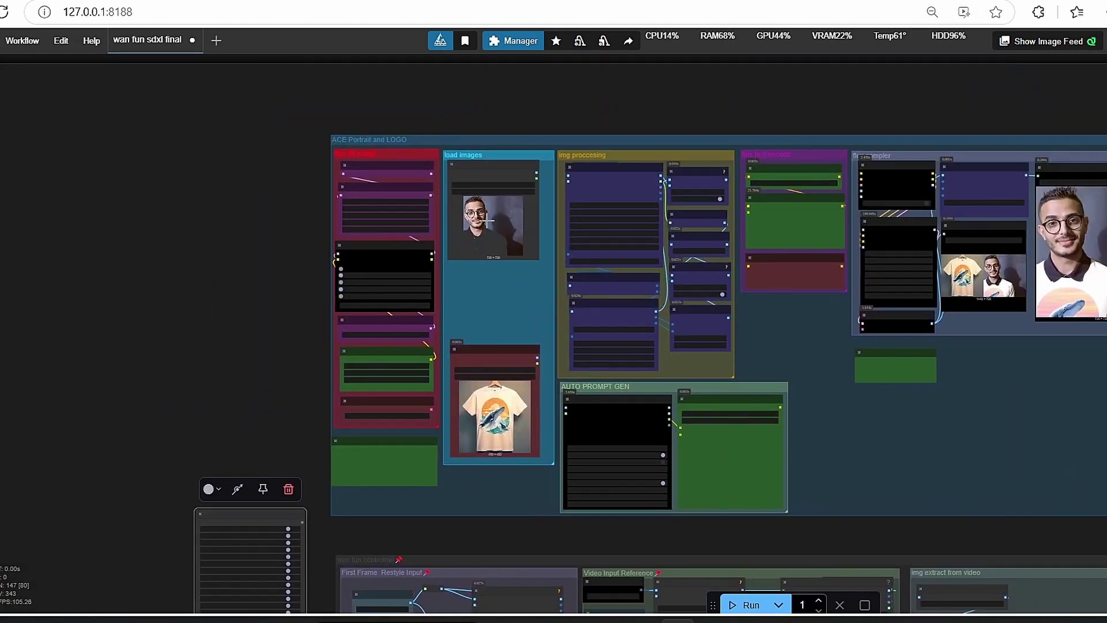
scroll(488, 236, "down", 4)
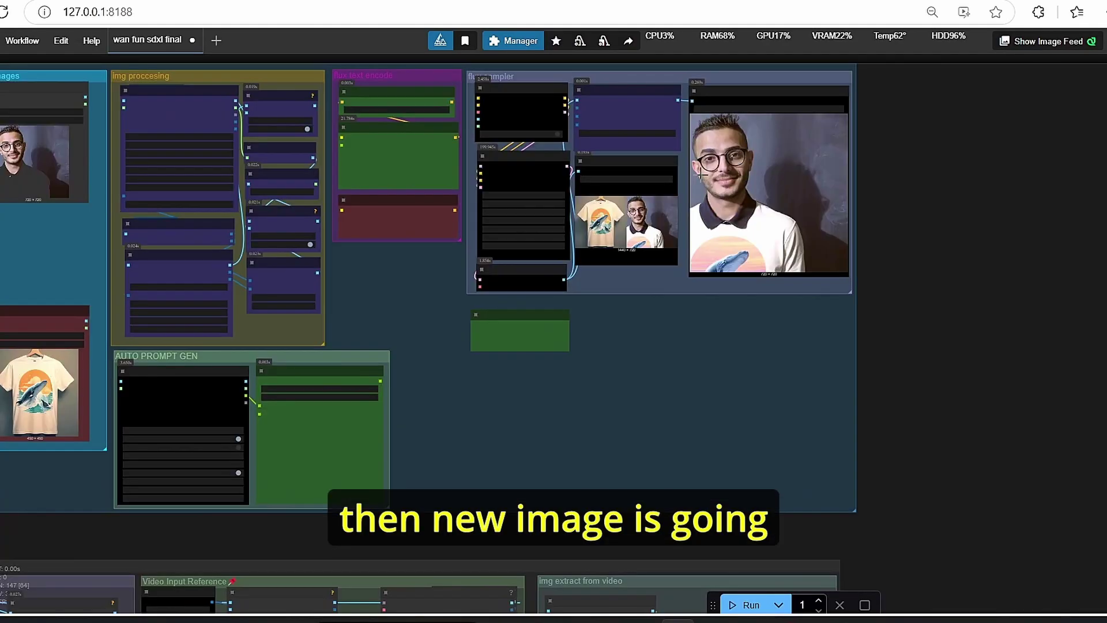
scroll(702, 173, "up", 3)
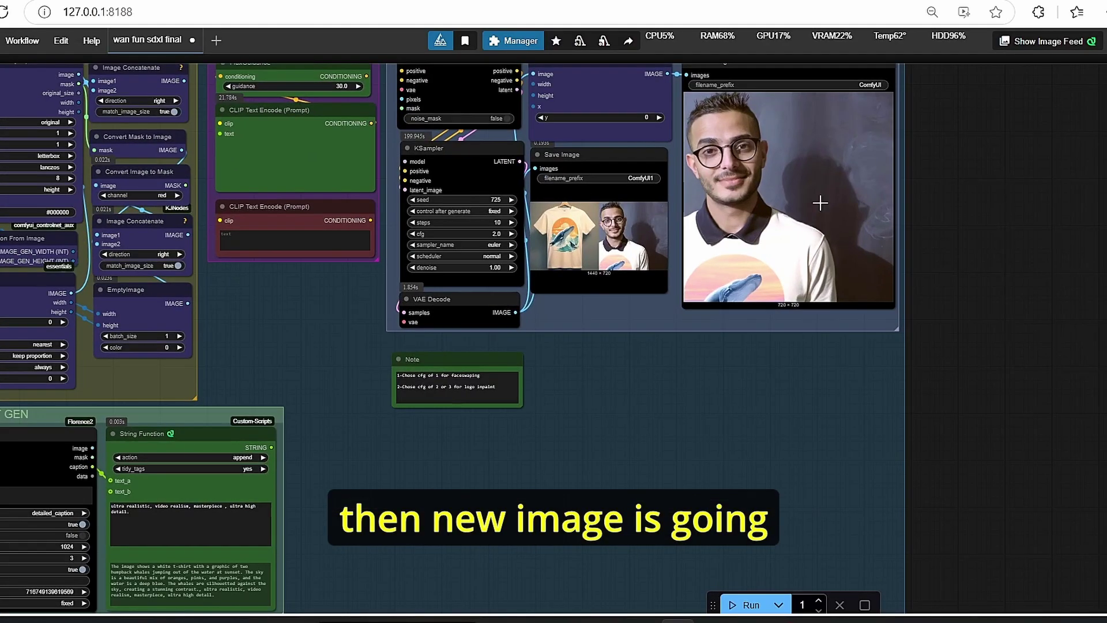
- Review the Fast Groups Bypasser list alongside the First Frame Restyle Input group with its Get_img swapped and Resize Image nodes
scroll(896, 208, "down", 2)
scroll(896, 208, "down", 1)
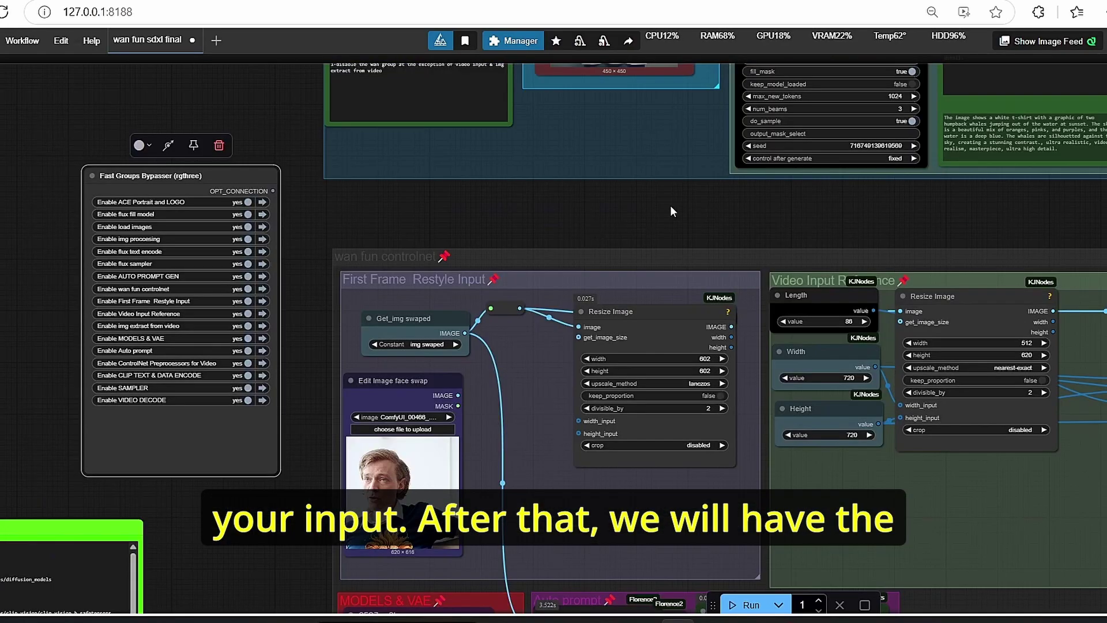
scroll(548, 259, "up", 3)
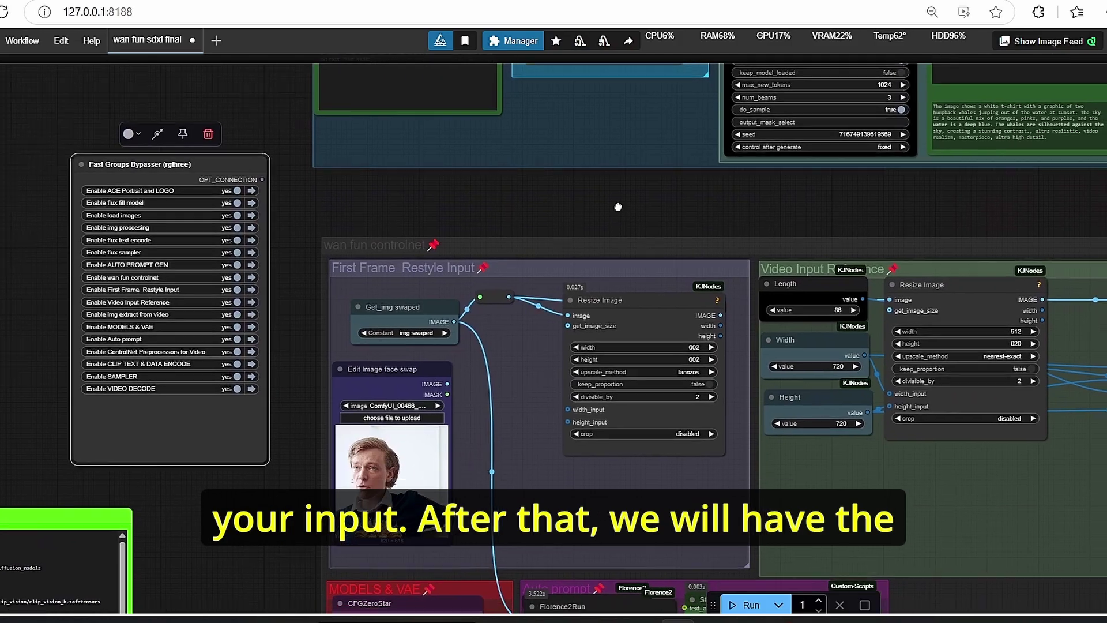
scroll(652, 279, "down", 10)
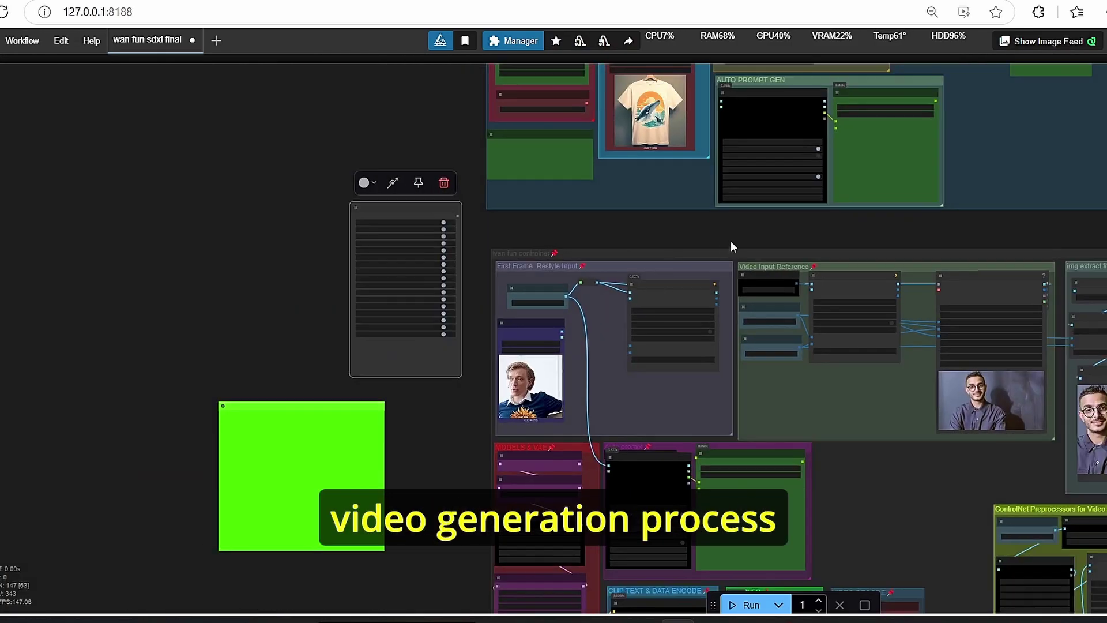
left_click_drag(694, 243, 649, 219)
scroll(537, 253, "up", 5)
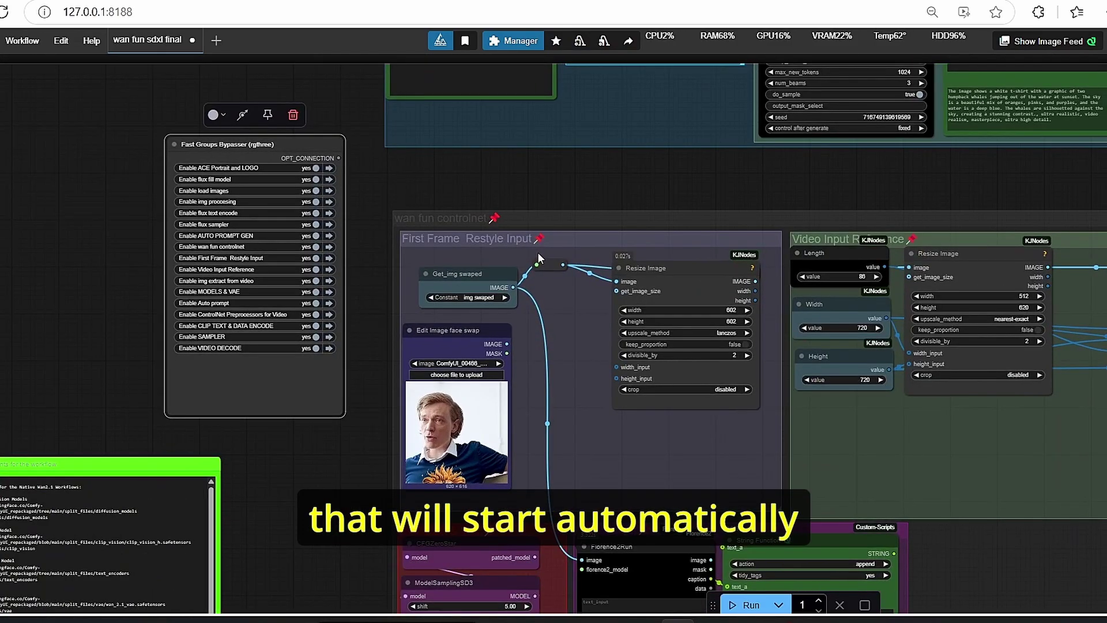
left_click_drag(374, 461, 208, 417)
scroll(208, 416, "down", 1)
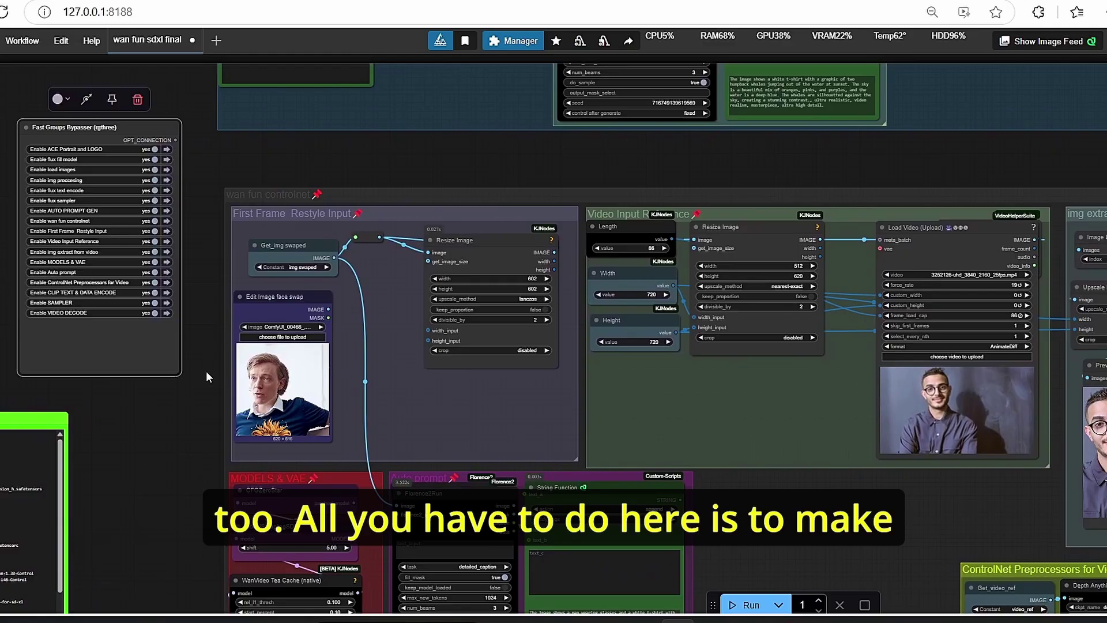
- Survey all the subgroups inside the wan fun controlnet group, including the sampler, video decode and ControlNet preprocessors
scroll(206, 372, "down", 3)
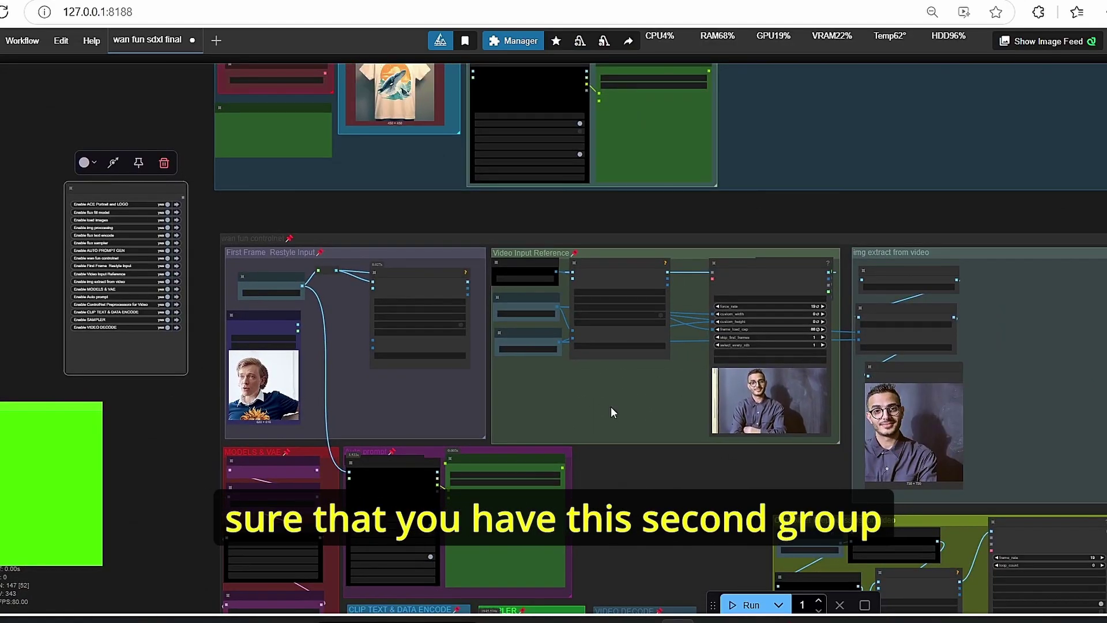
scroll(560, 284, "down", 2)
left_click_drag(227, 490, 278, 342)
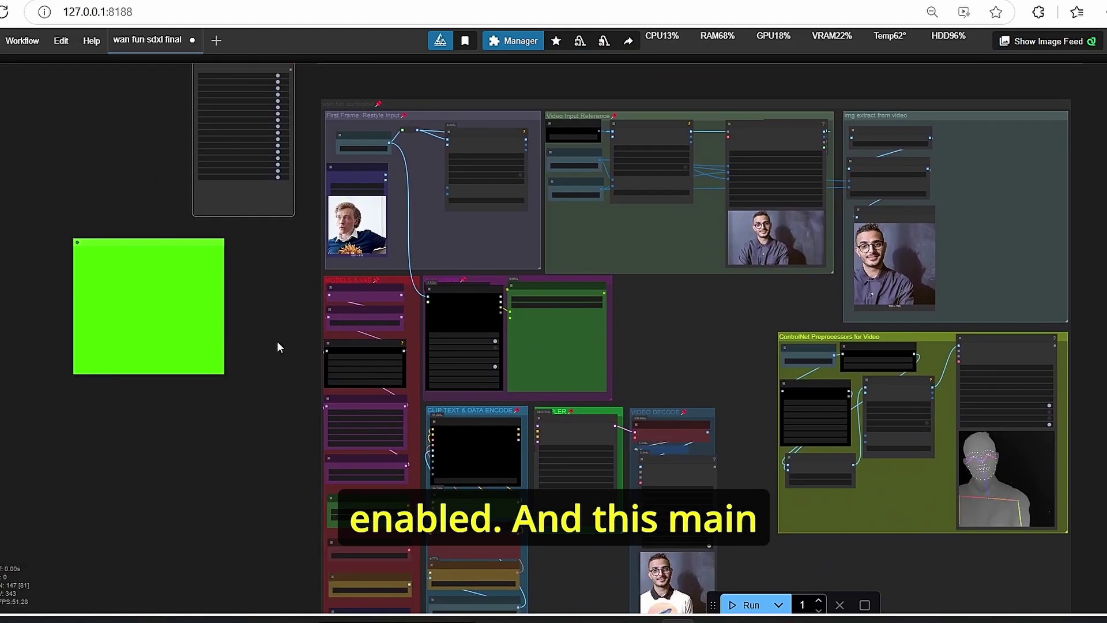
scroll(288, 378, "up", 2)
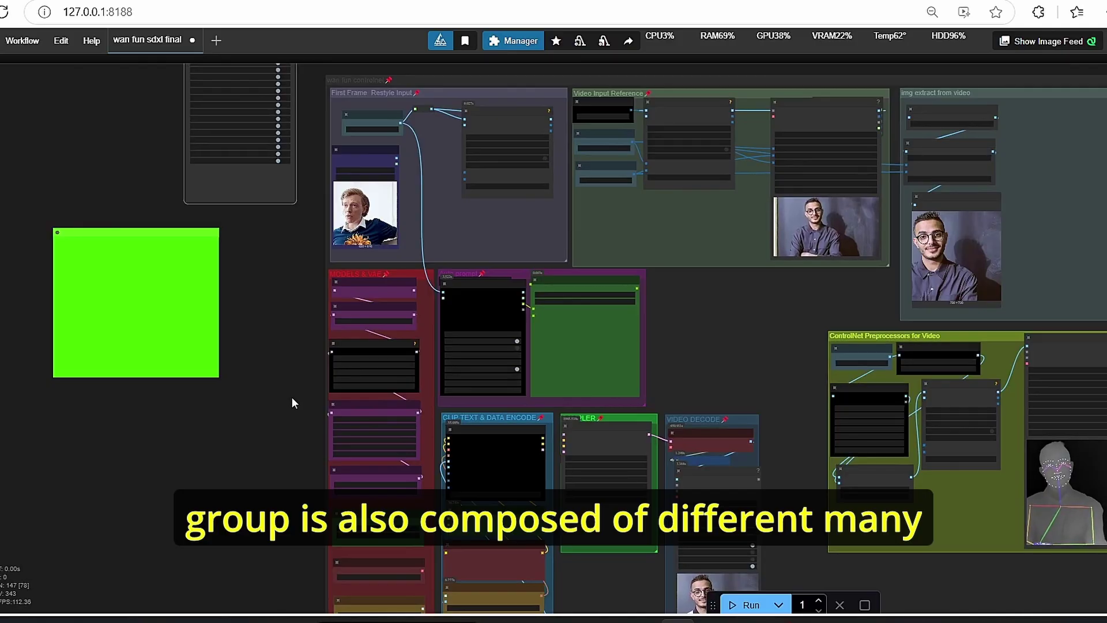
scroll(284, 408, "down", 4)
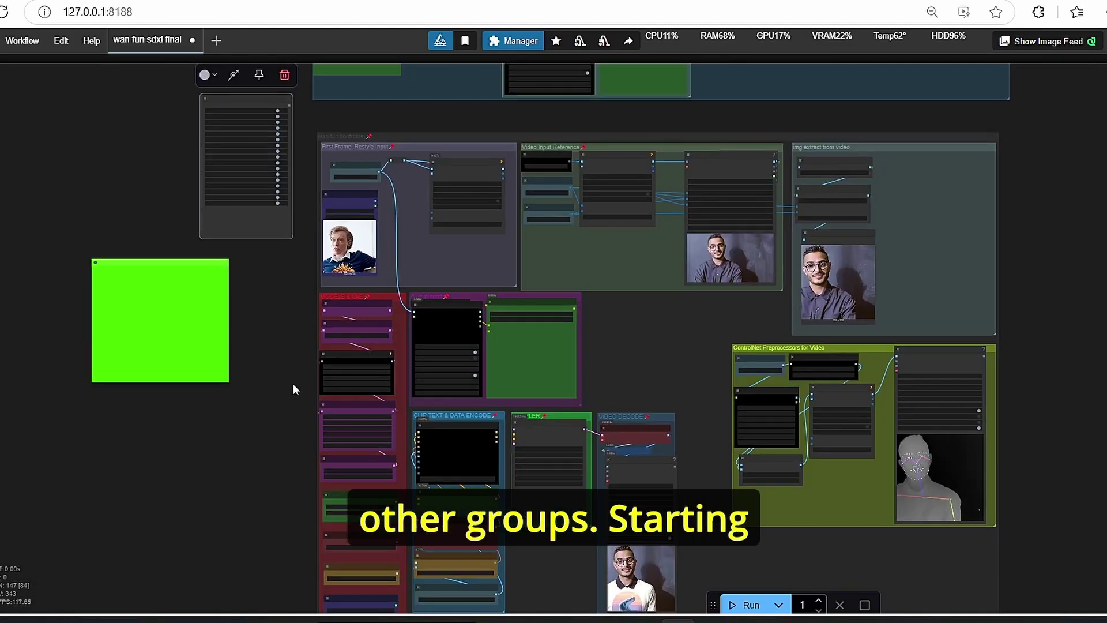
scroll(294, 388, "up", 3)
- Examine the SkipLayerGuidanceDiT and WanVideo Tea Cache nodes in the MODELS & VAE group
scroll(304, 408, "up", 1)
left_click_drag(304, 426, 318, 336)
scroll(314, 337, "up", 3)
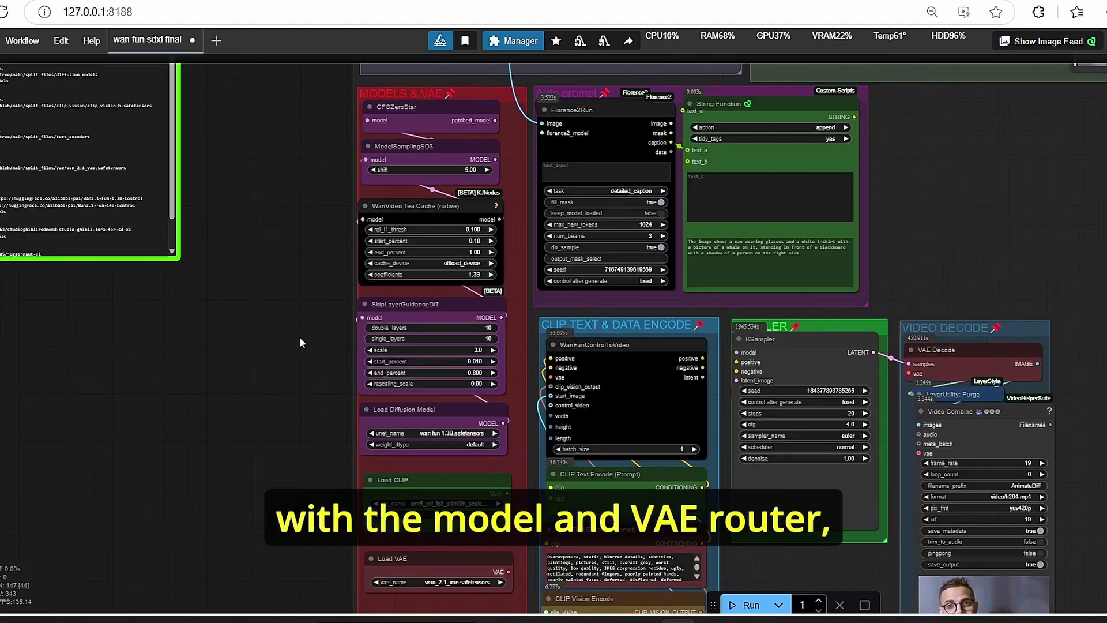
left_click_drag(324, 213, 267, 293)
left_click_drag(292, 457, 316, 372)
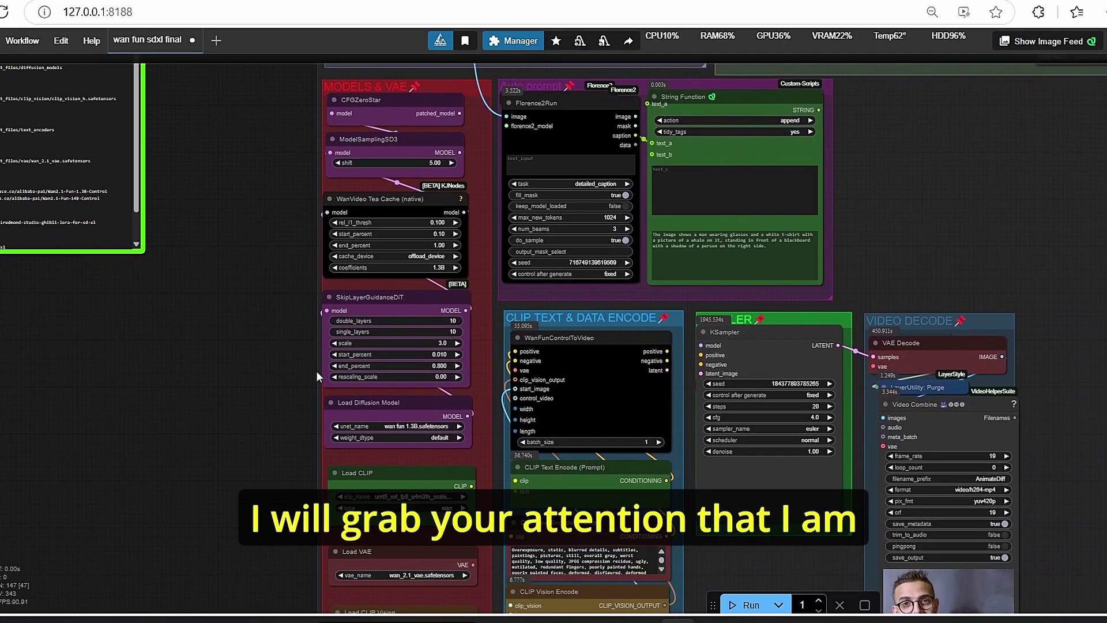
scroll(316, 371, "up", 5)
left_click_drag(243, 301, 236, 351)
scroll(234, 352, "up", 1)
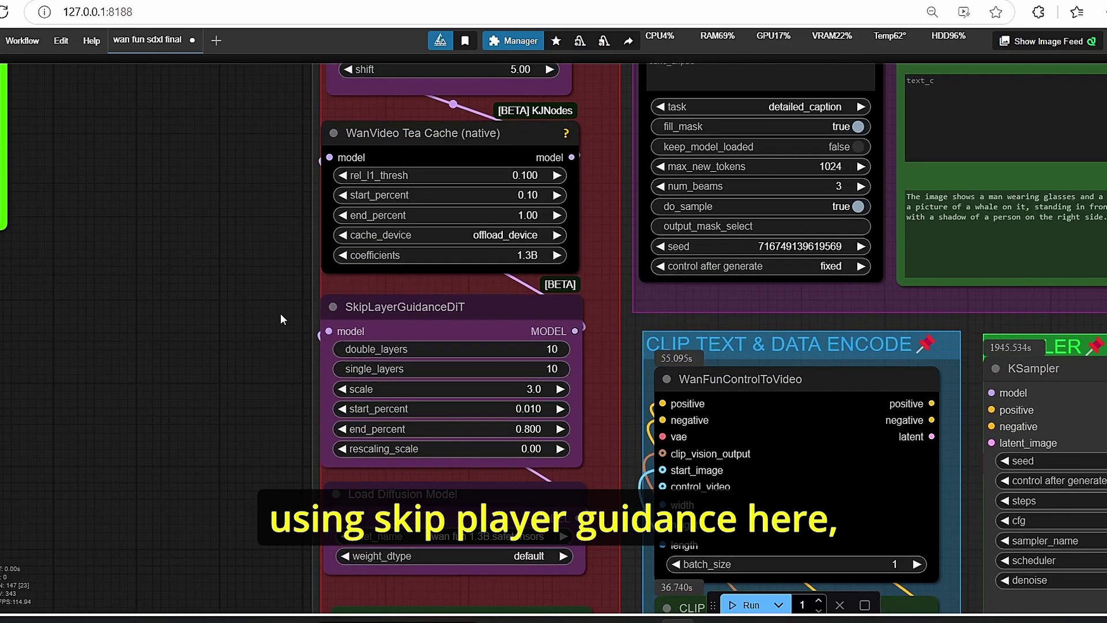
left_click_drag(225, 243, 210, 388)
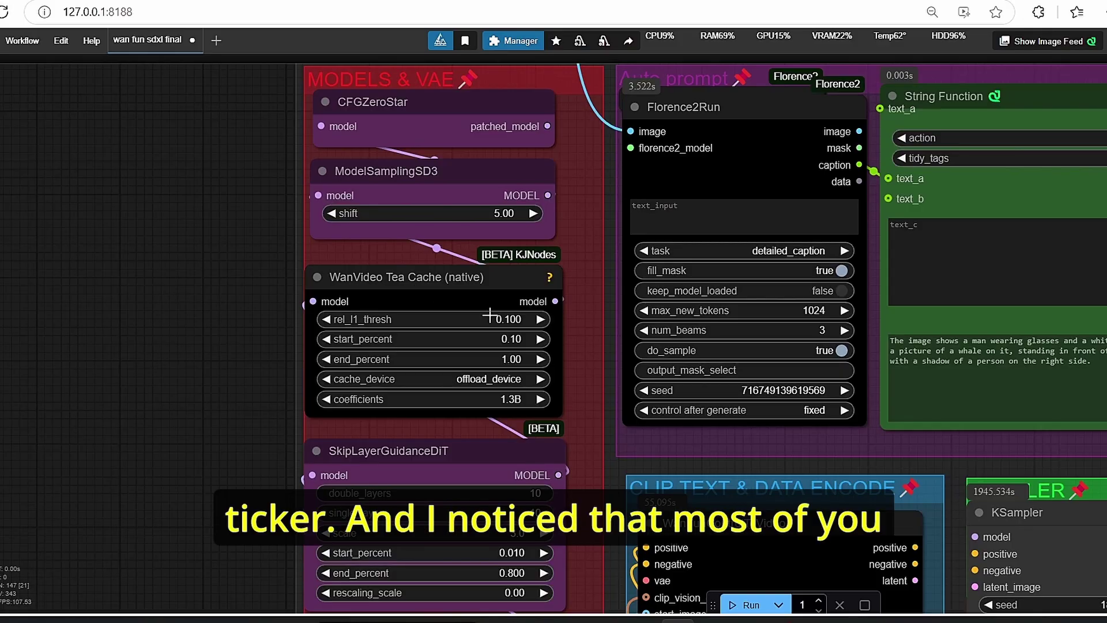
- View the ComfyUI Manager's update and missing custom node installation options, and close it without changes
mouse_move(557, 312)
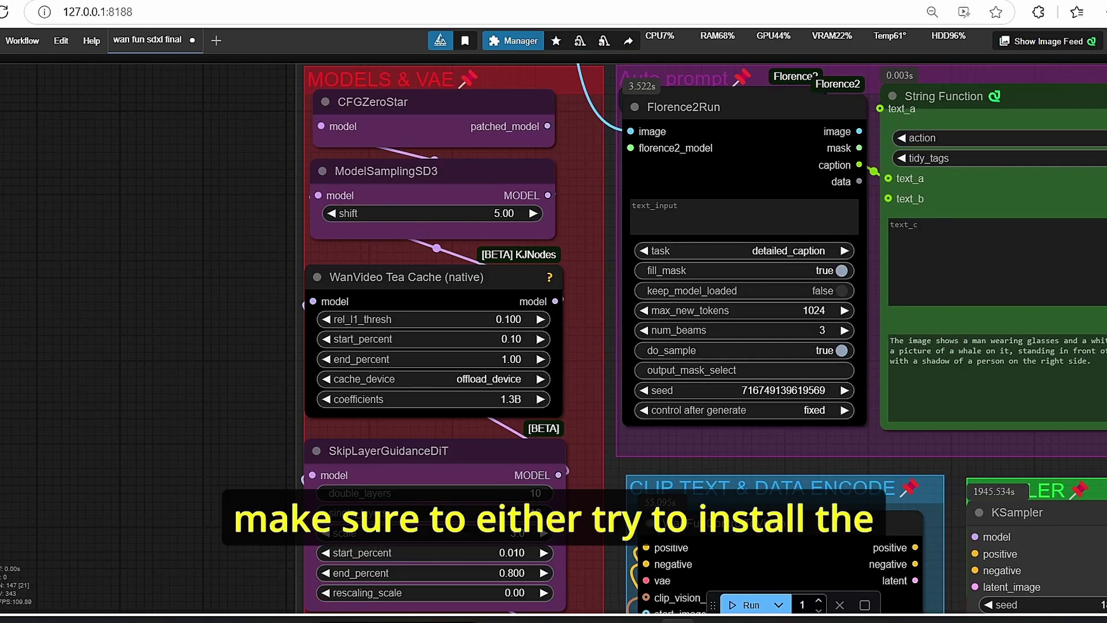
left_click(522, 41)
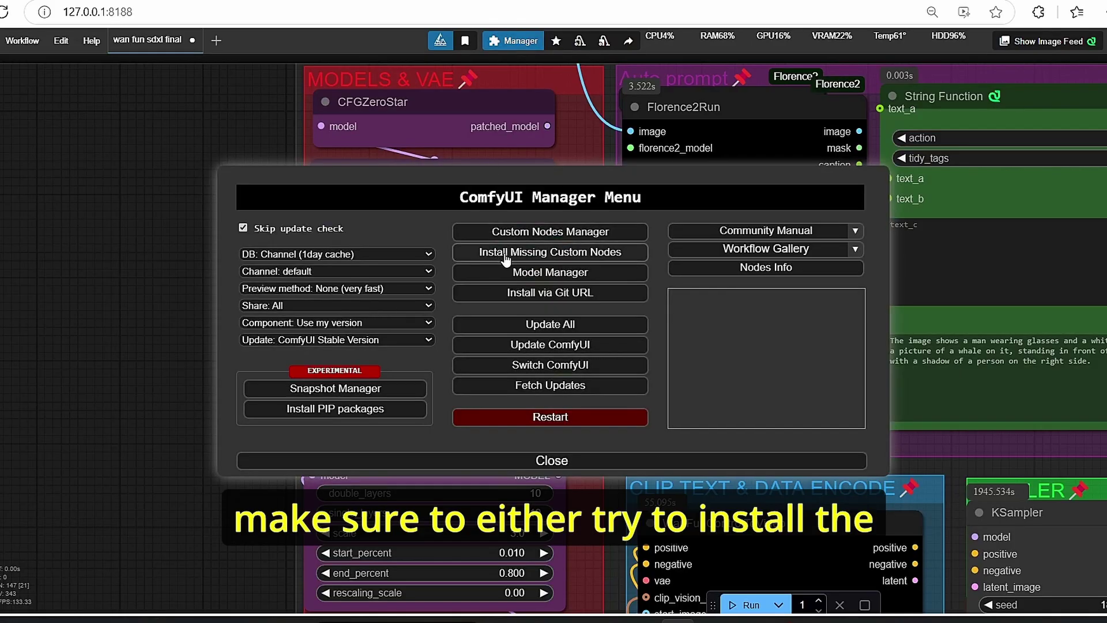
left_click(565, 464)
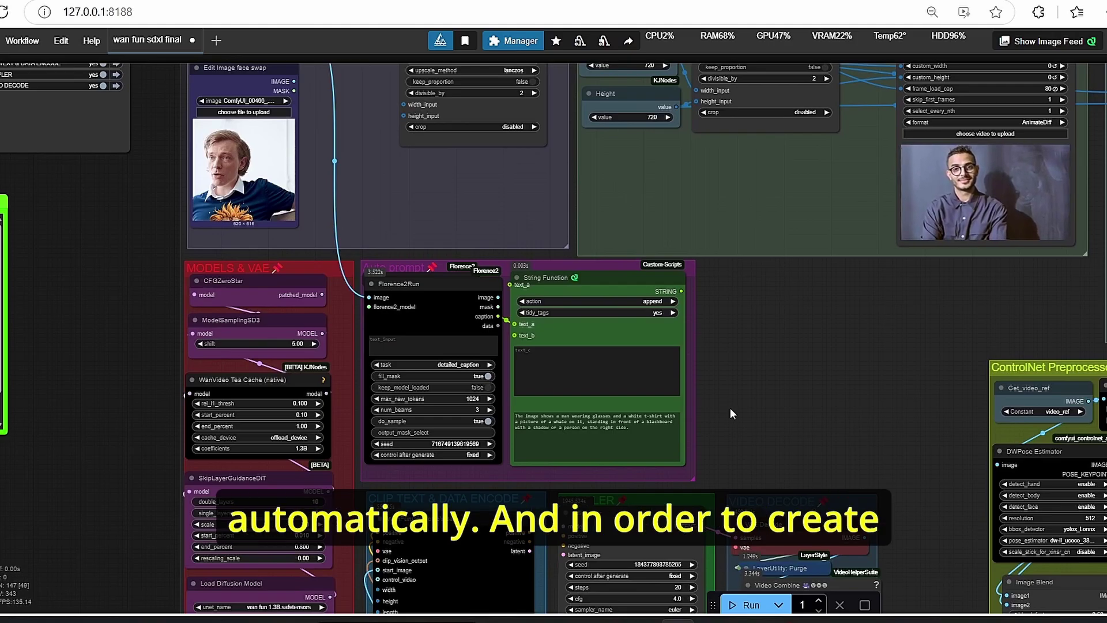
- Locate the ControlNet Preprocessors for Video group and review its combined pose and depth video
scroll(731, 403, "down", 3)
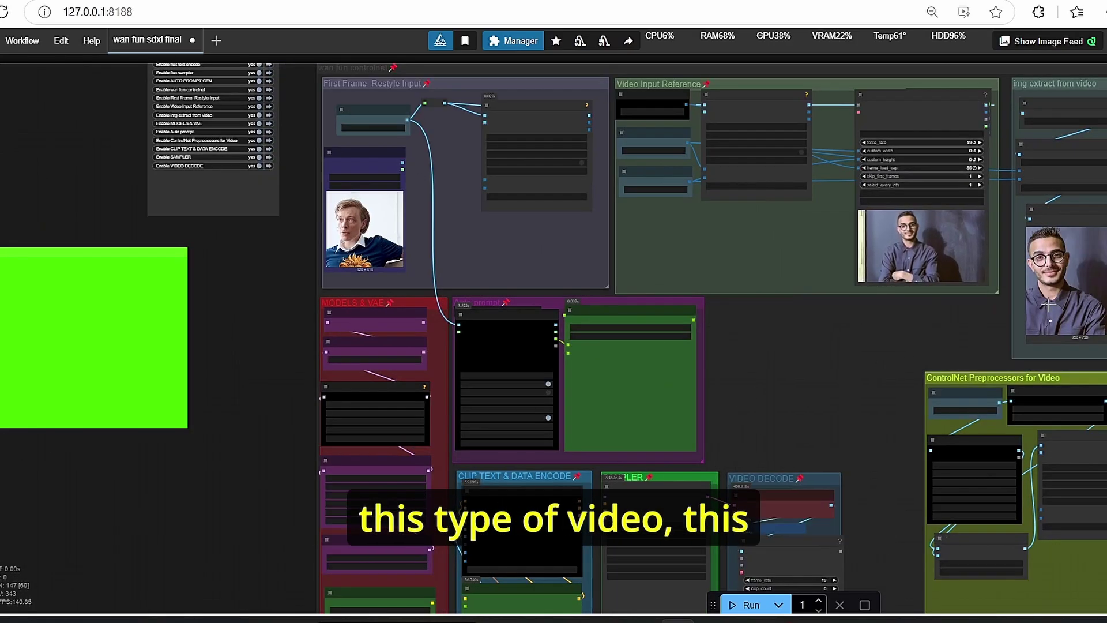
scroll(857, 403, "up", 3)
left_click_drag(857, 404, 609, 262)
scroll(609, 263, "down", 2)
scroll(645, 265, "up", 3)
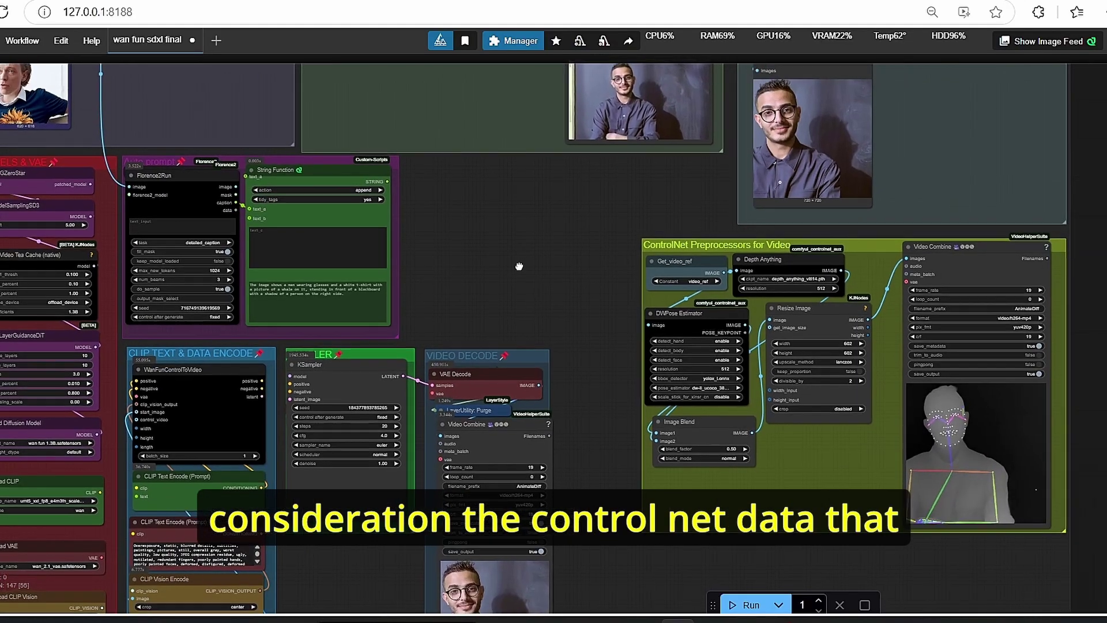
scroll(923, 375, "up", 1)
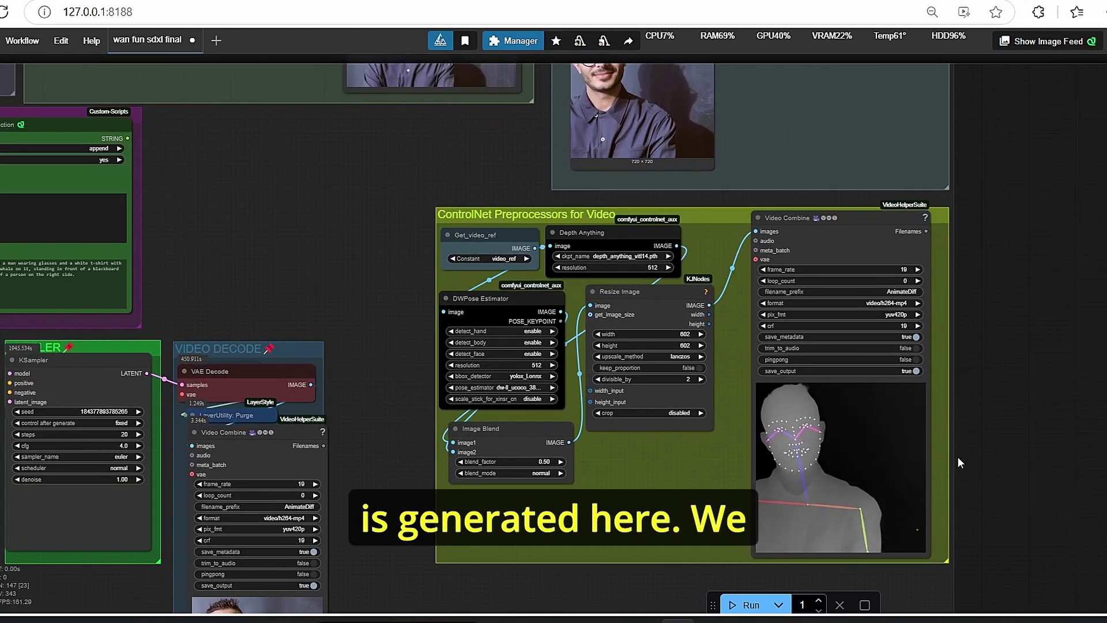
- Inspect the Depth Anything and DWPose Estimator nodes in the ControlNet Preprocessors for Video group
scroll(957, 456, "up", 2)
left_click_drag(995, 392, 1030, 396)
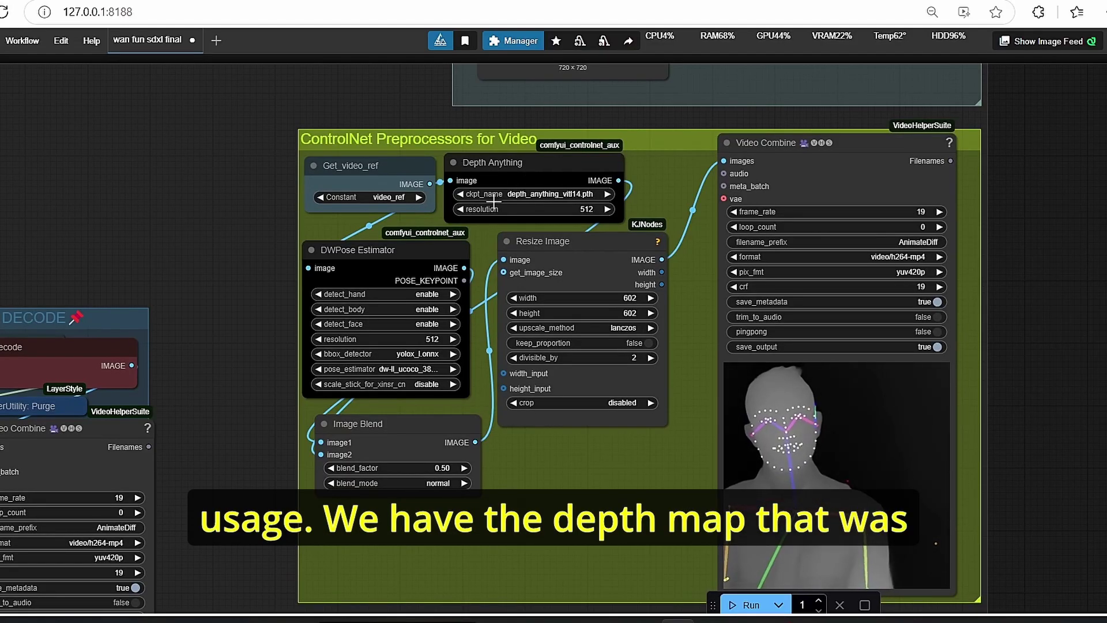
left_click(548, 171)
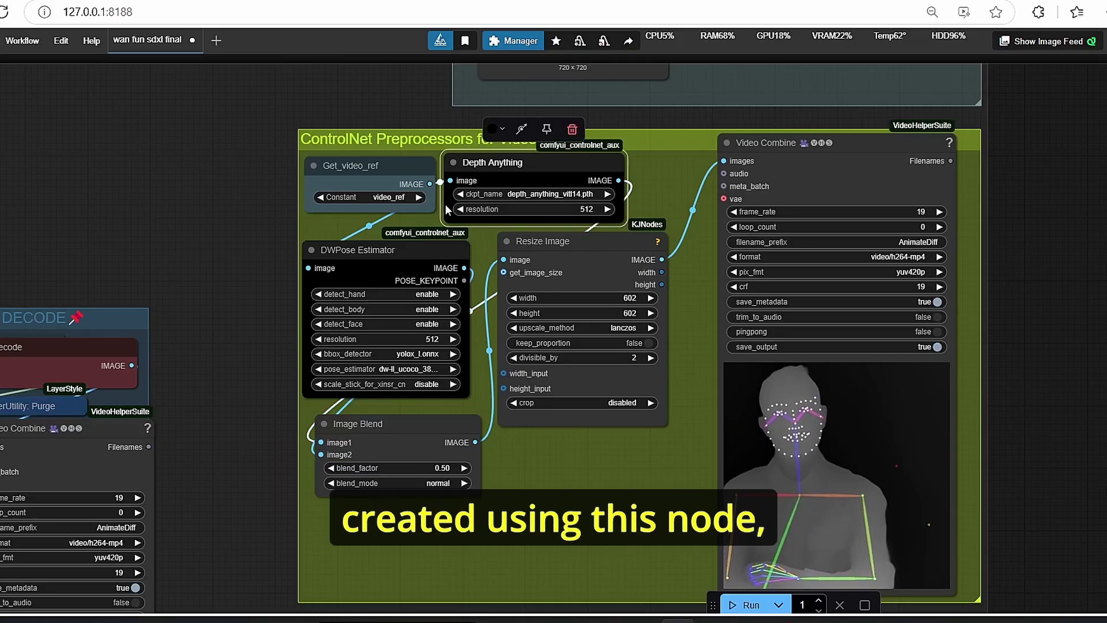
left_click(384, 259)
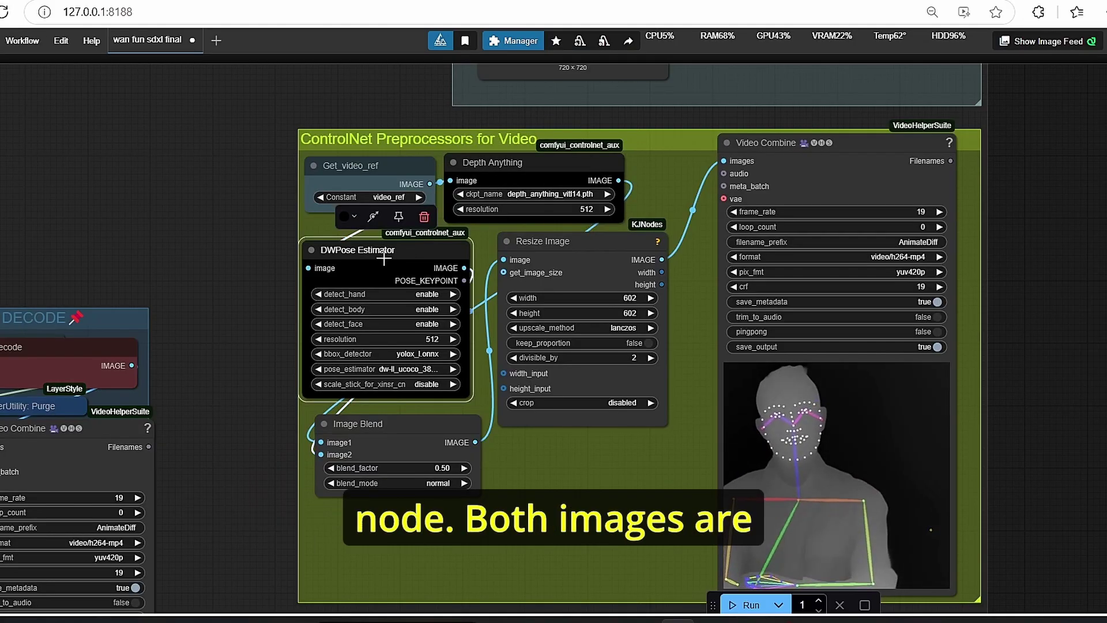
- Inspect the Image Blend node and the combined pose and depth video in the ControlNet Preprocessors for Video group
left_click(403, 454)
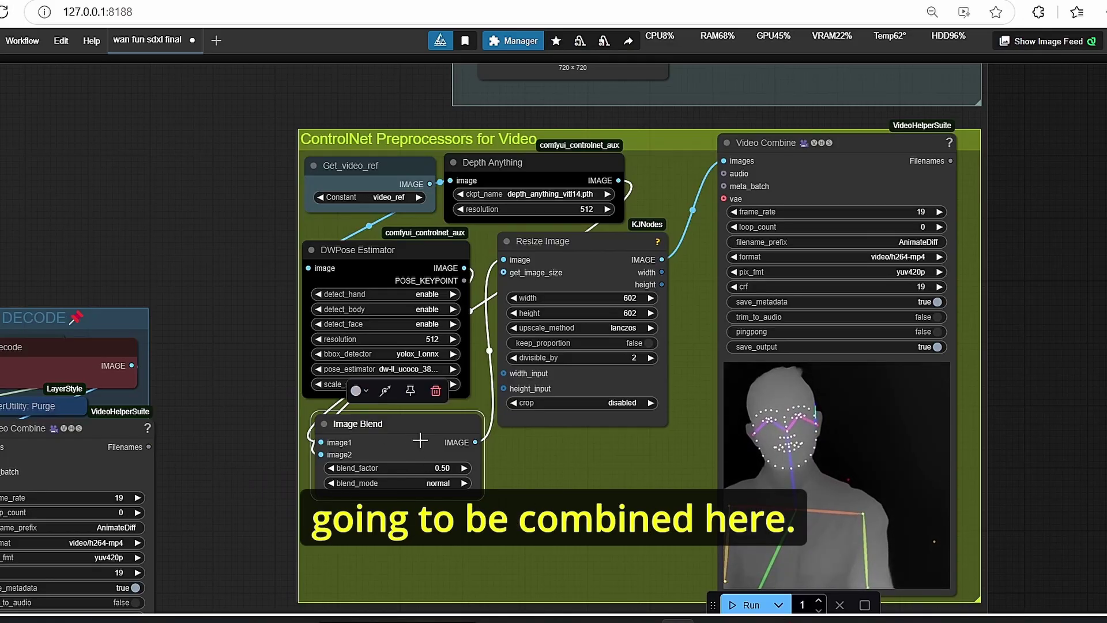
scroll(767, 440, "down", 3)
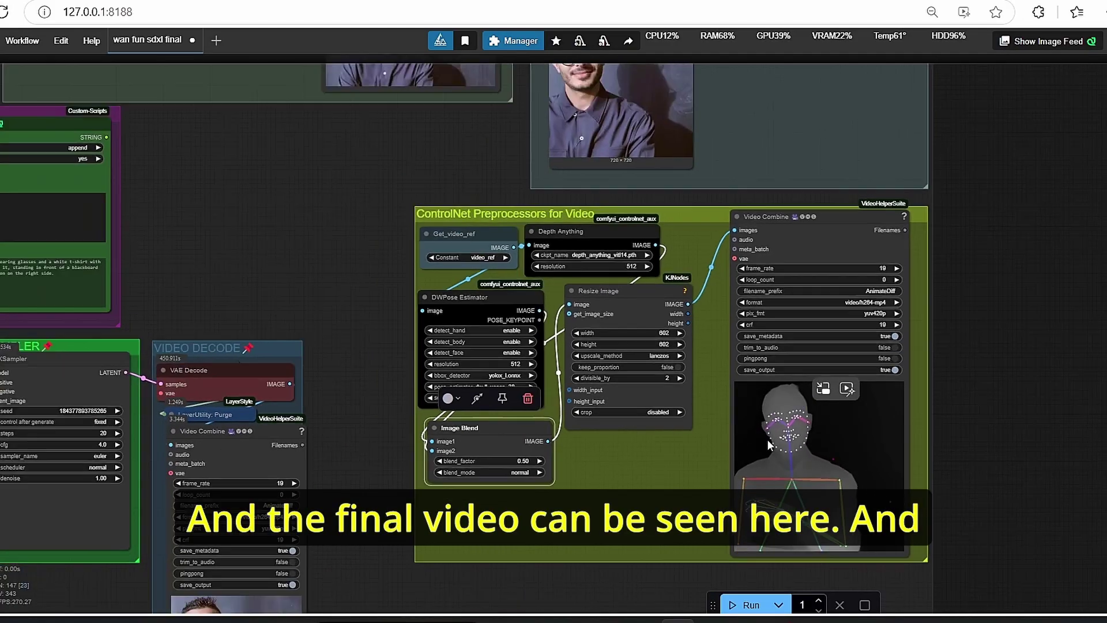
scroll(869, 445, "up", 7)
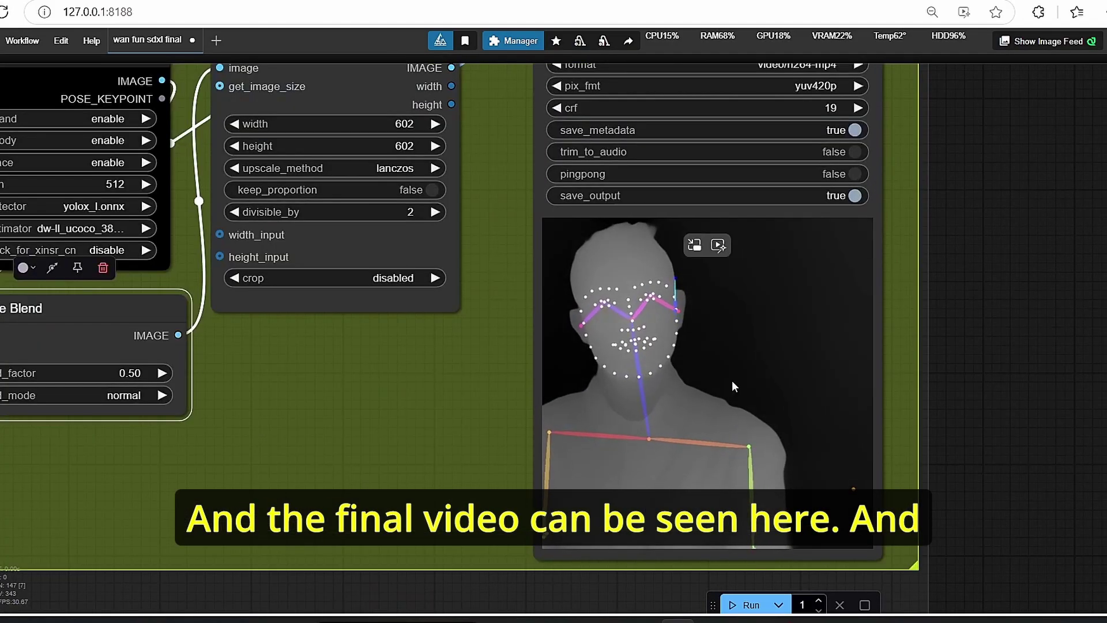
- Locate the WanFunControlToVideo node in the CLIP TEXT & DATA ENCODE group and examine its start_image and control_video inputs
scroll(558, 380, "down", 14)
left_click_drag(286, 479, 837, 430)
scroll(427, 337, "up", 9)
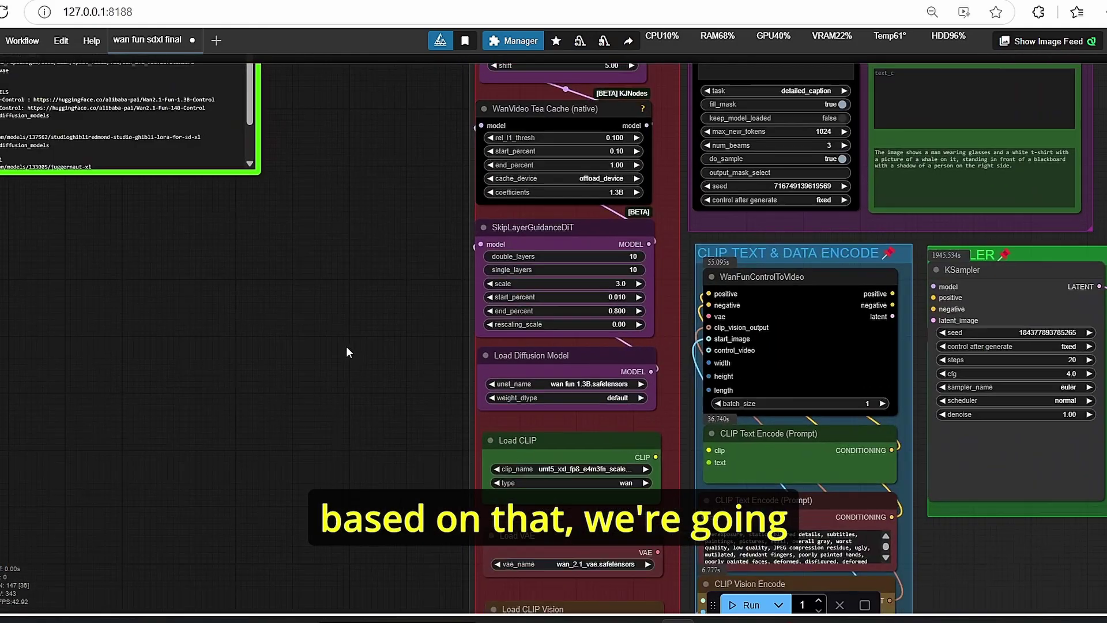
left_click_drag(366, 314, 154, 304)
scroll(559, 316, "up", 3)
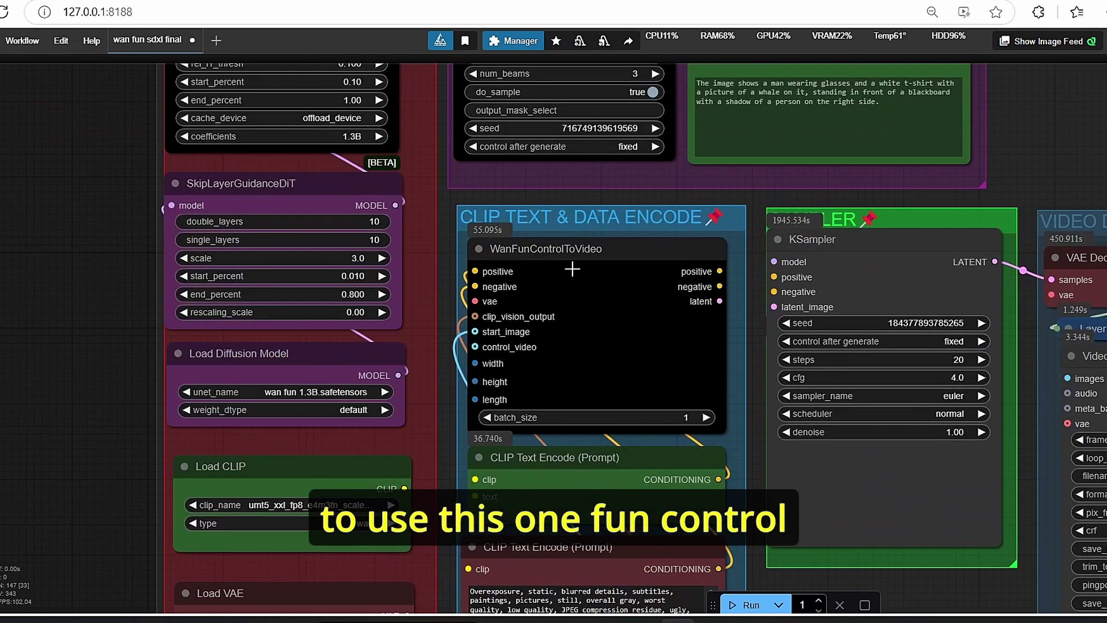
left_click(644, 362)
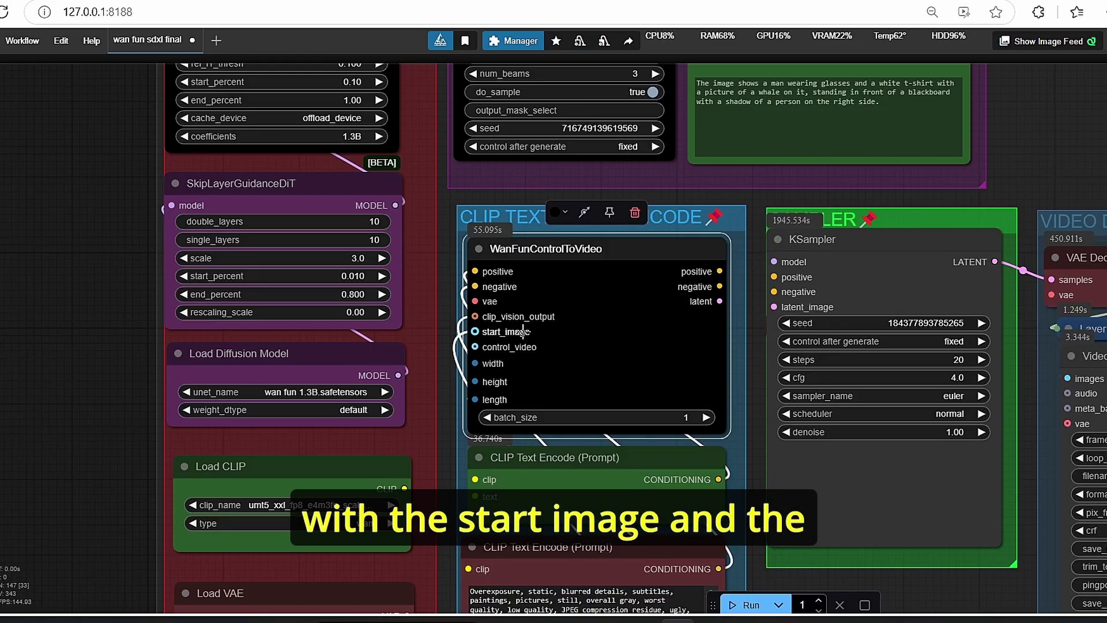
scroll(482, 350, "up", 2)
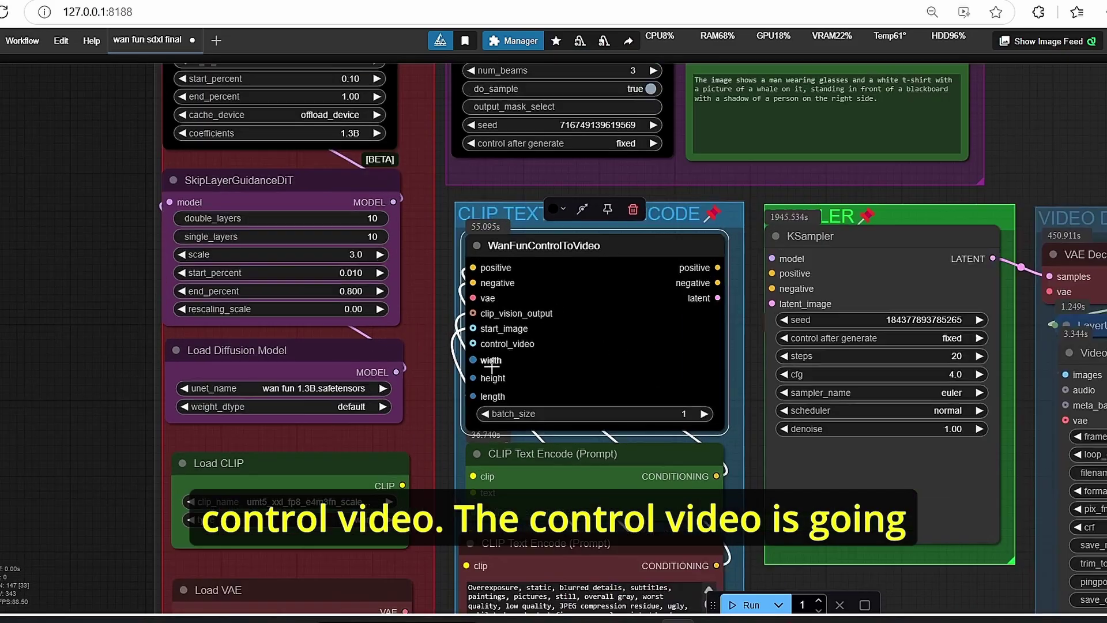
- Compare the ControlNet Preprocessors for Video group with the control_video and start_image inputs of the WanFunControlToVideo node
scroll(483, 350, "down", 5)
scroll(984, 223, "down", 2)
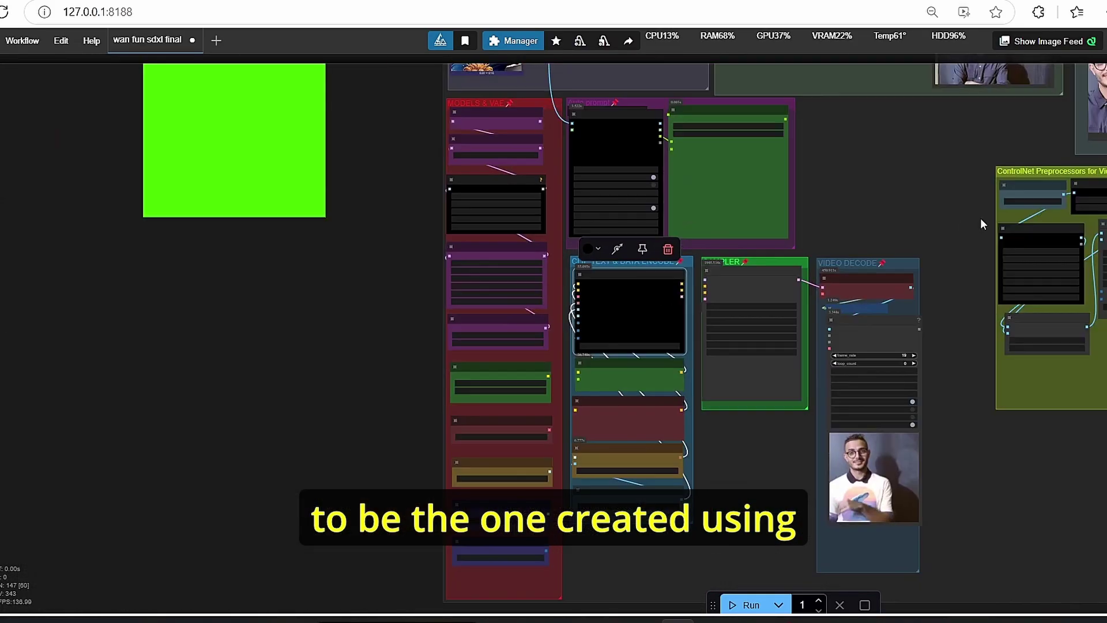
left_click_drag(984, 222, 623, 223)
scroll(837, 219, "up", 3)
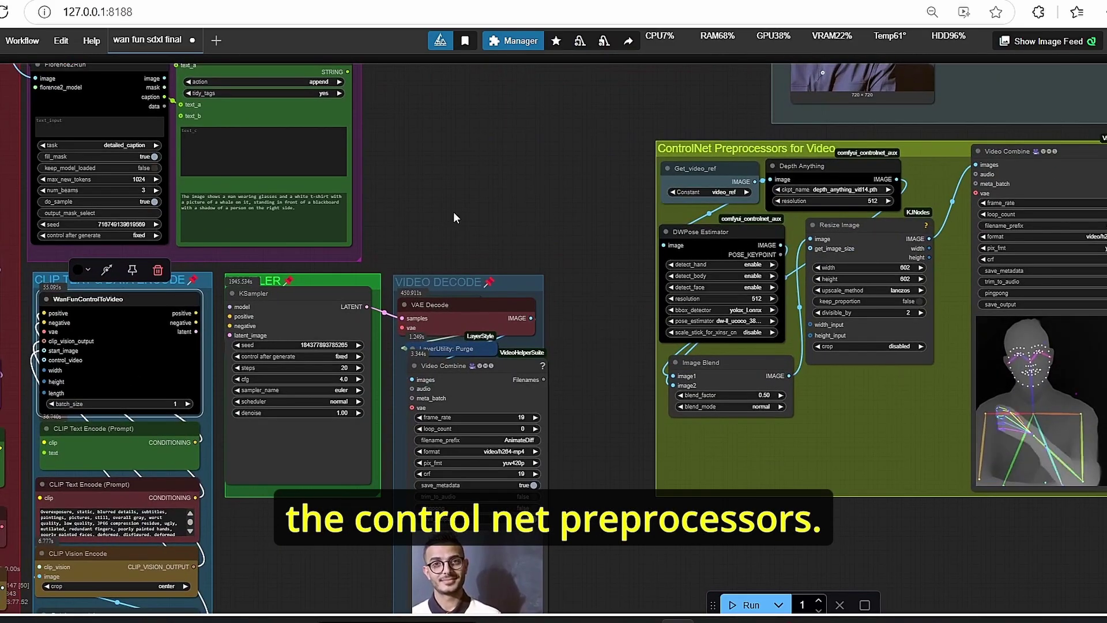
left_click_drag(461, 215, 862, 193)
scroll(508, 286, "up", 5)
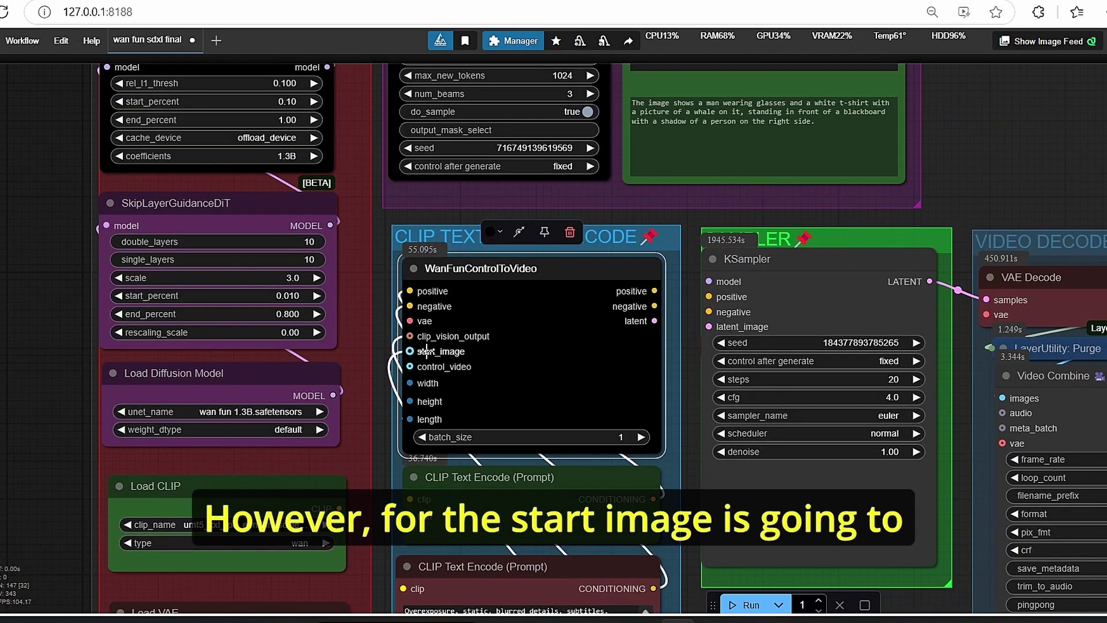
- Find the Flux sampler group and view the edited first frame in its Save Image node
scroll(441, 356, "down", 10)
left_click_drag(274, 214, 261, 399)
scroll(273, 350, "up", 5)
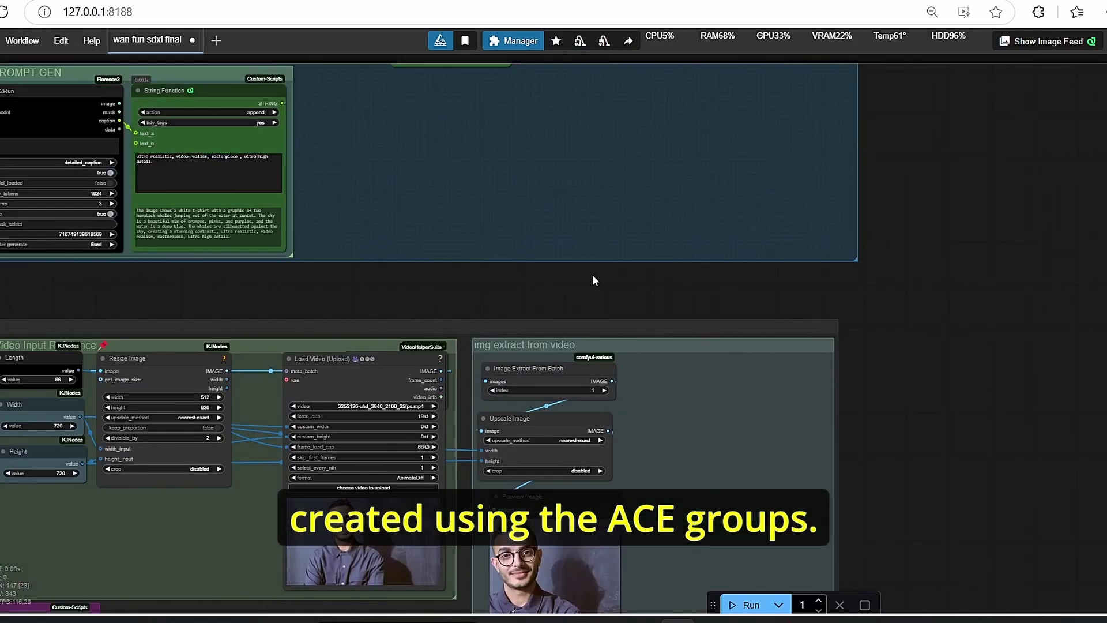
left_click_drag(594, 275, 594, 452)
scroll(640, 219, "up", 1)
left_click_drag(860, 263, 783, 416)
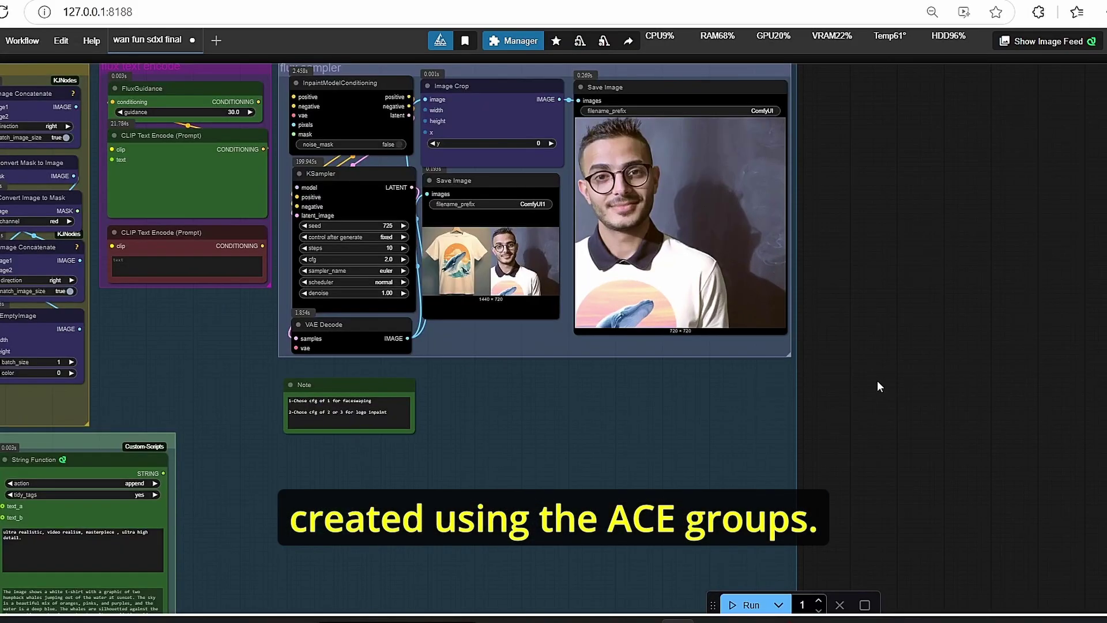
- Examine the Florence2Run and String Function nodes in the Auto prompt group
scroll(784, 441, "down", 4)
scroll(865, 440, "down", 3)
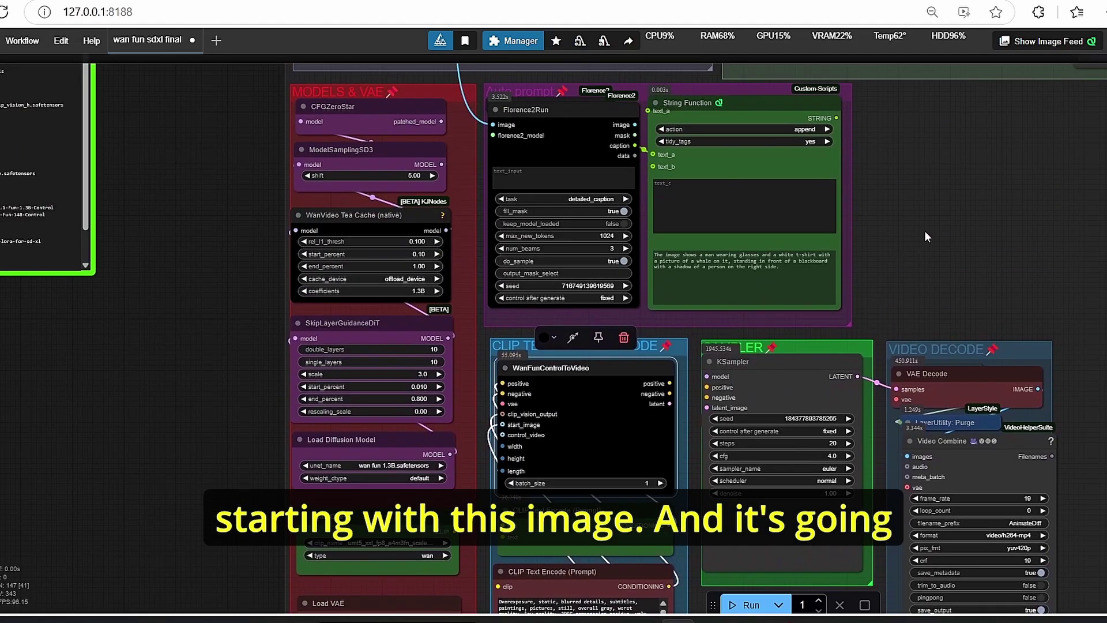
left_click_drag(911, 252, 870, 338)
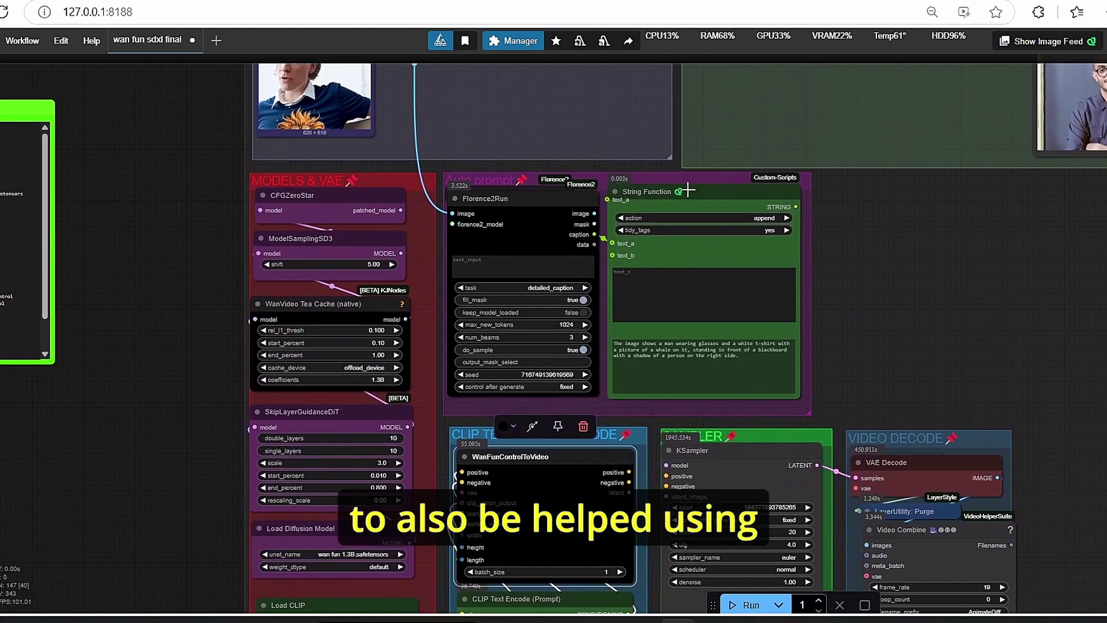
scroll(690, 186, "up", 3)
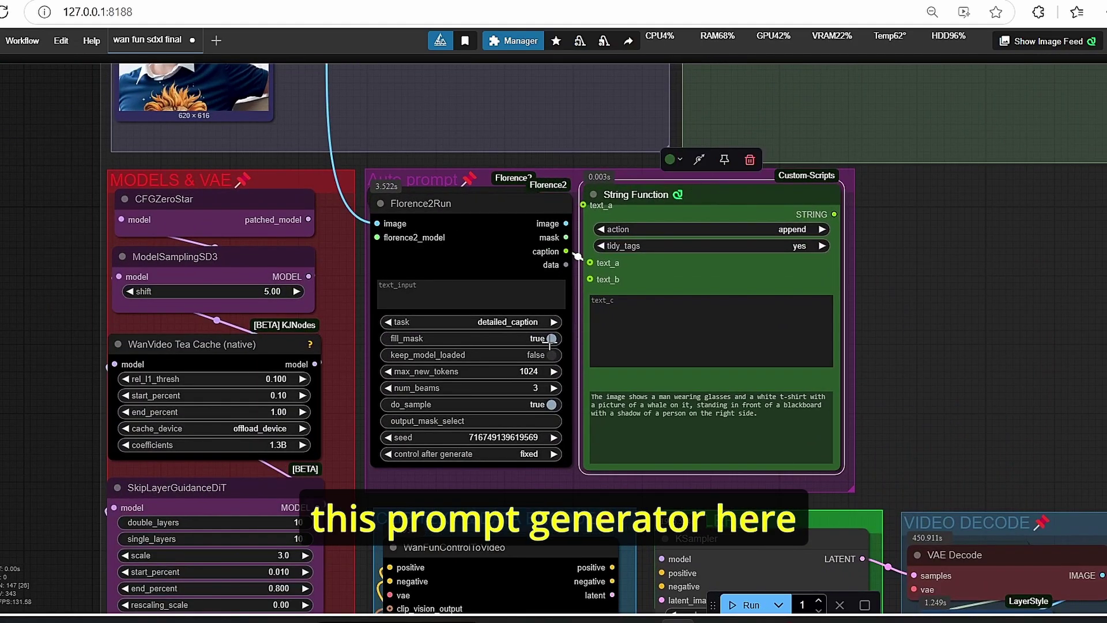
scroll(980, 370, "down", 5)
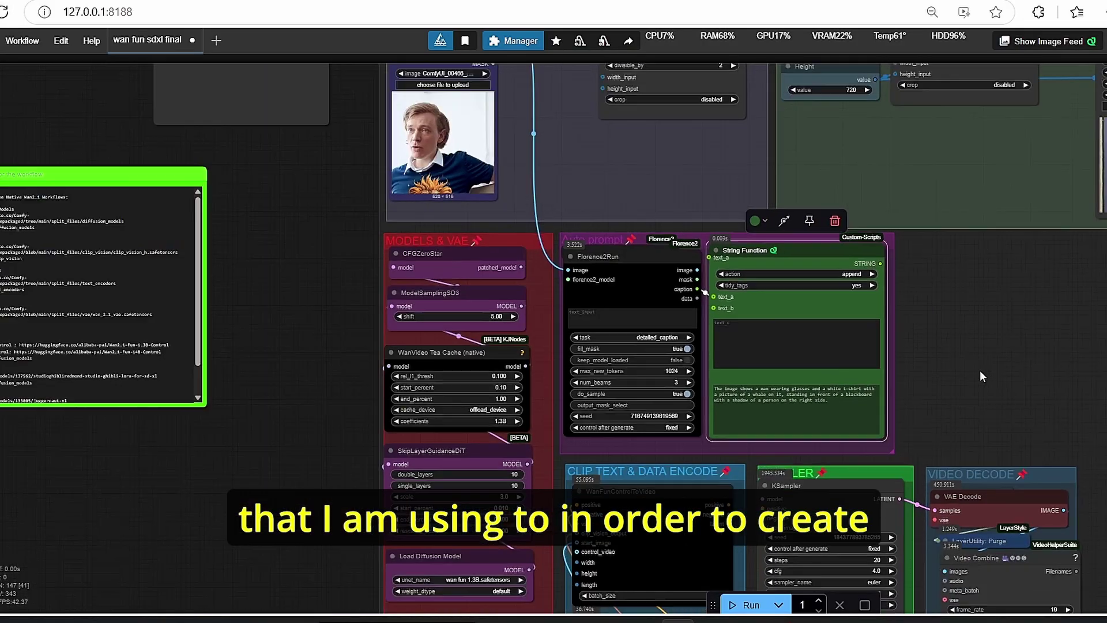
- View the generated video in the Video Combine node of the VIDEO DECODE group
left_click_drag(981, 370, 919, 290)
scroll(870, 430, "up", 5)
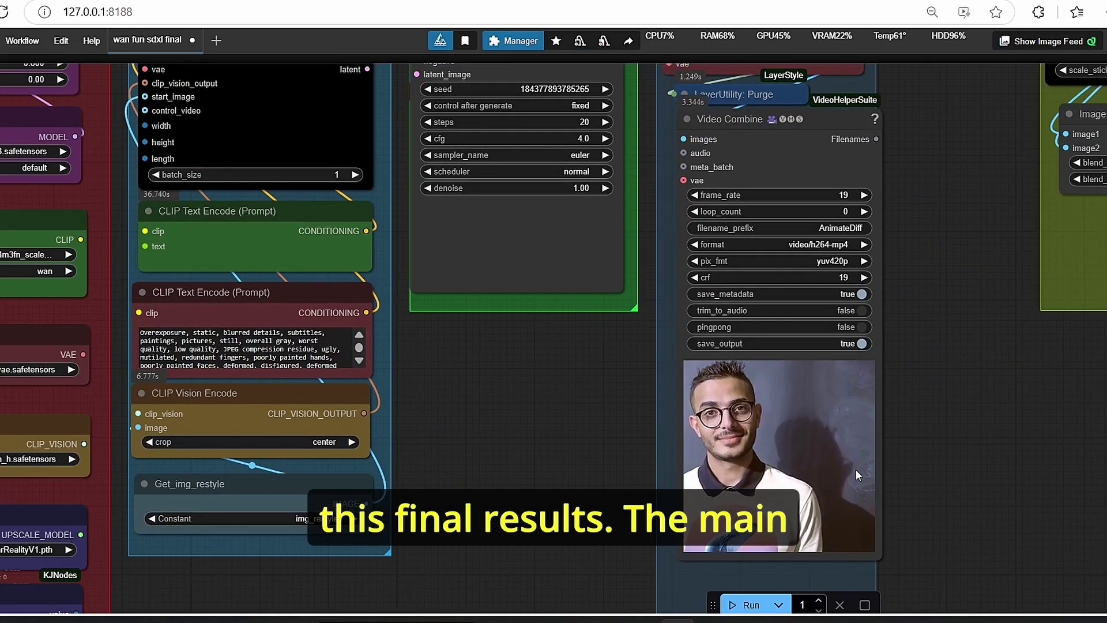
scroll(842, 417, "down", 5)
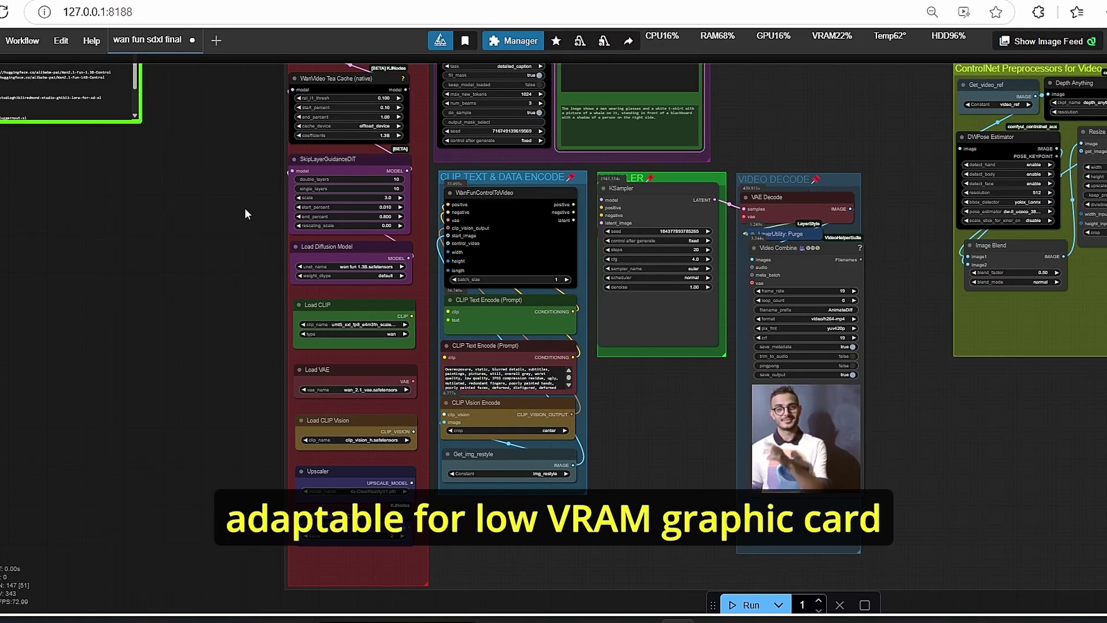
scroll(244, 208, "down", 5)
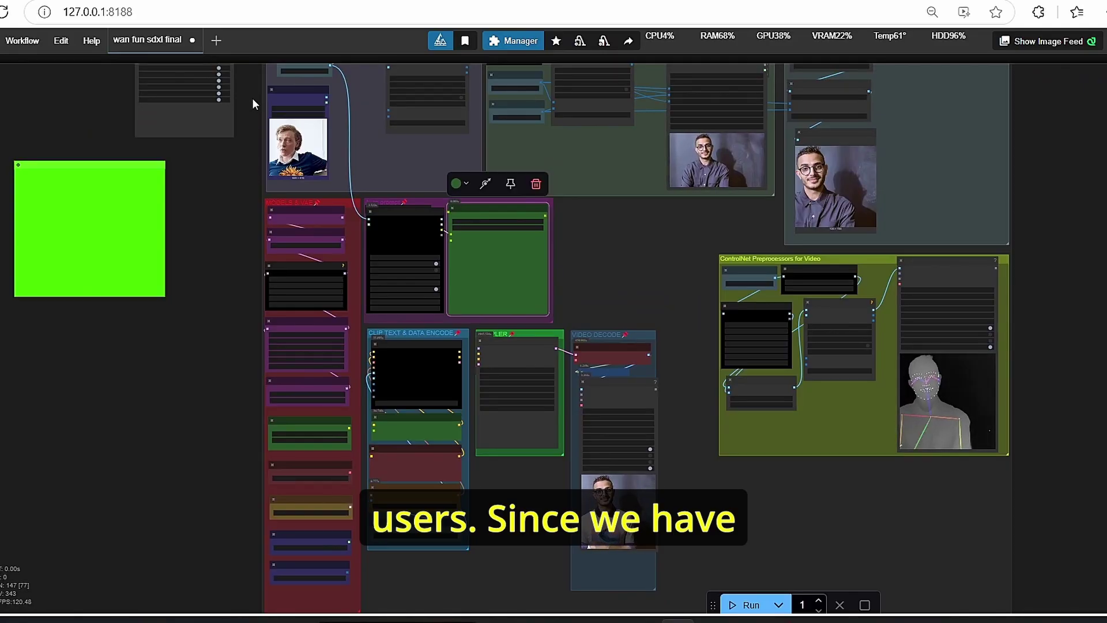
scroll(253, 103, "up", 4)
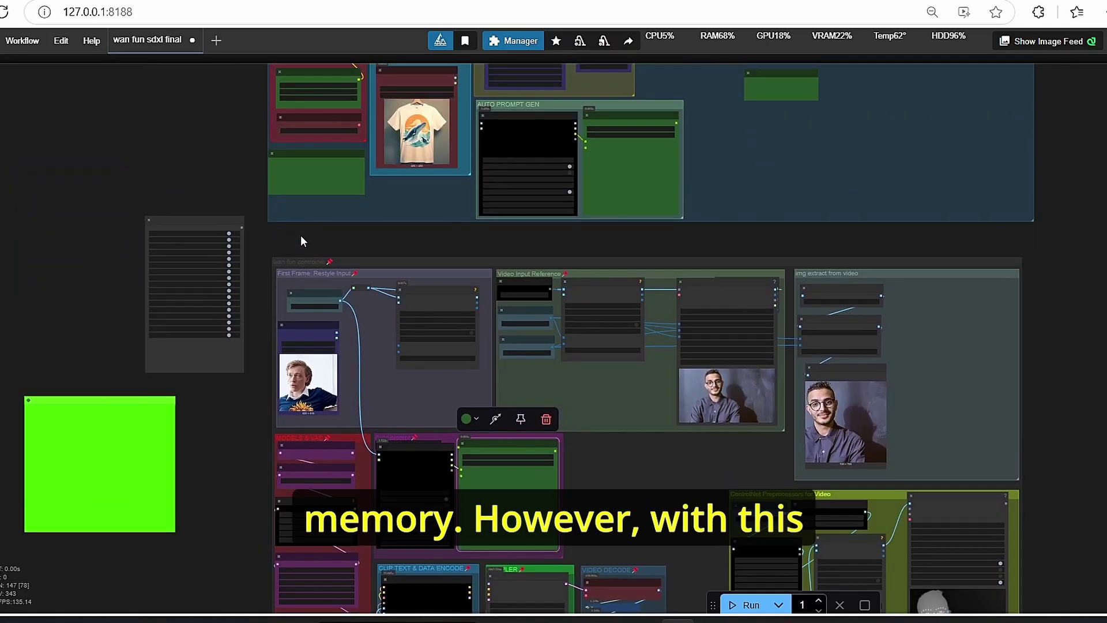
left_click(730, 313)
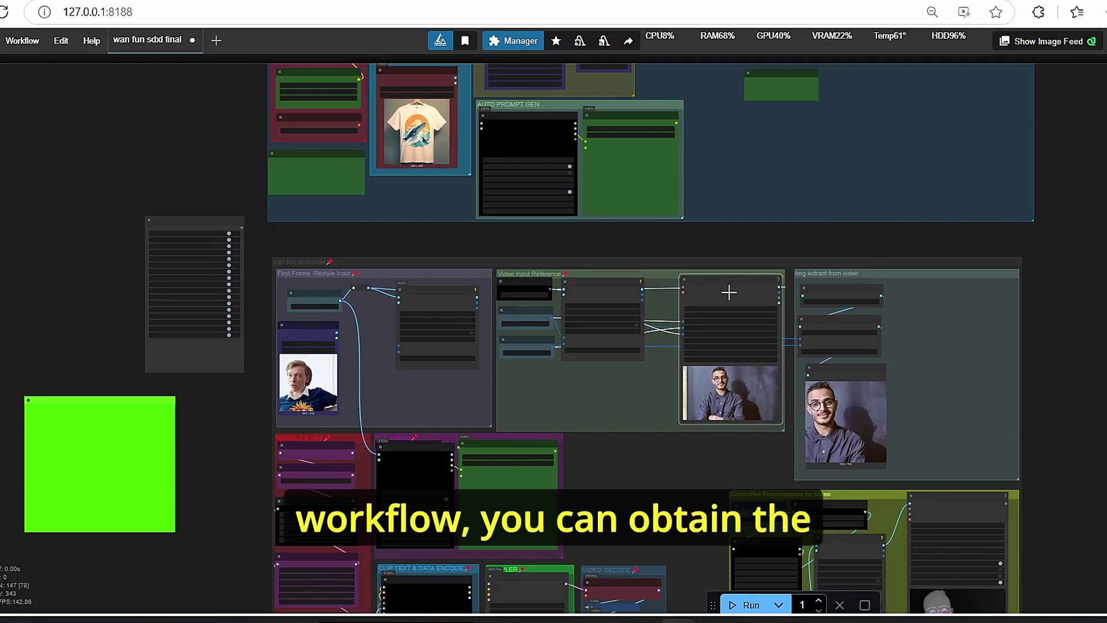
left_click(946, 233)
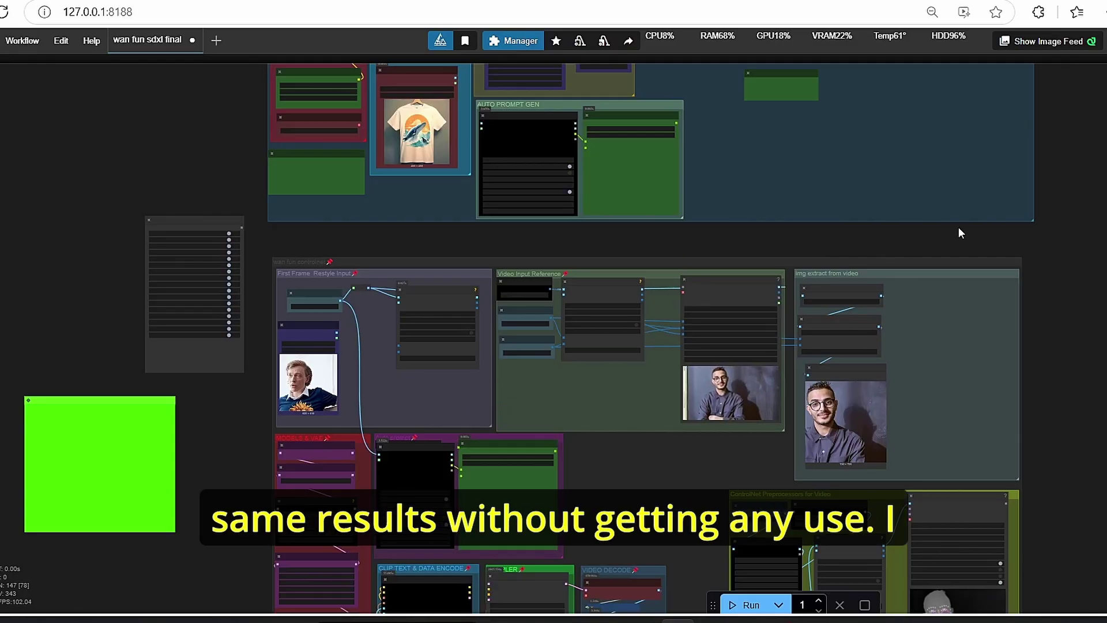
scroll(959, 227, "down", 4)
scroll(960, 227, "up", 3)
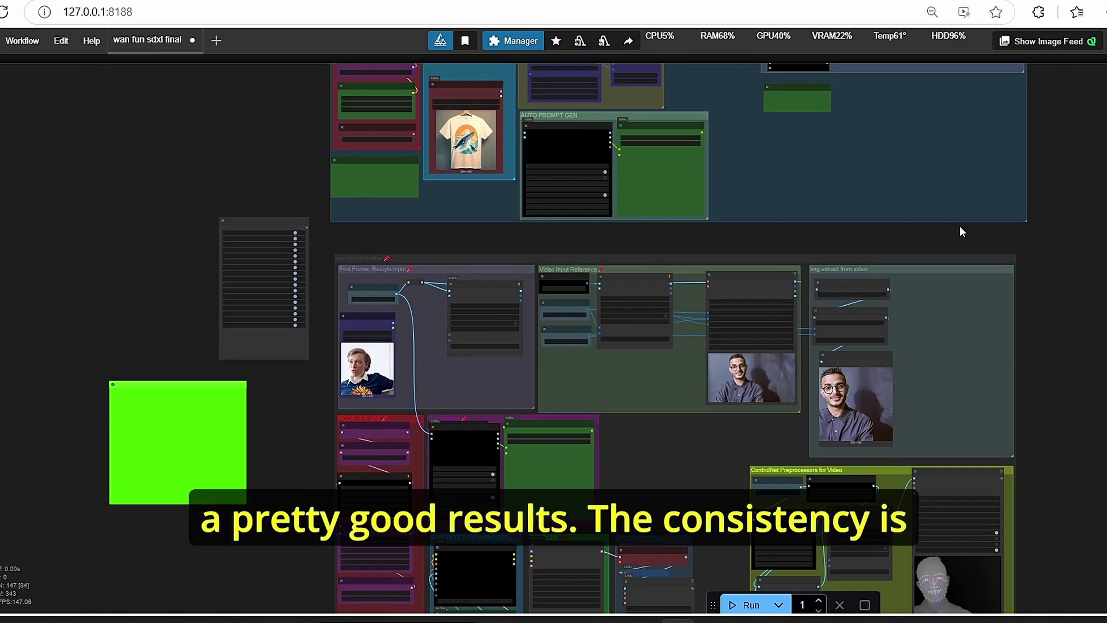
- Open the KSampler's cfg value for editing, dismiss it, and examine the node's steps setting
scroll(1080, 502, "up", 3)
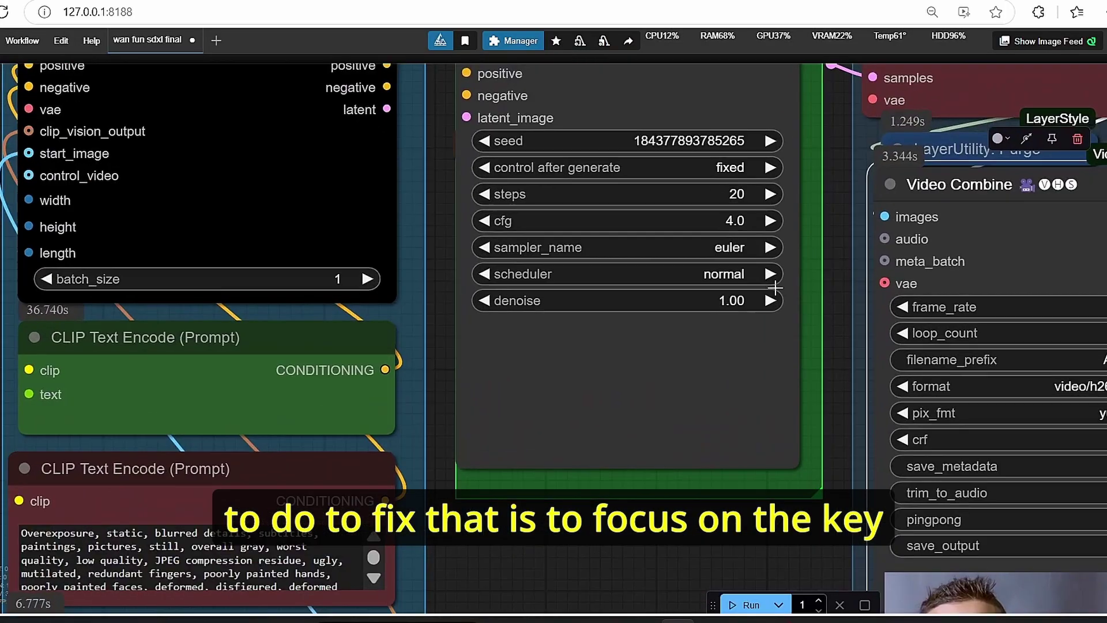
scroll(644, 271, "up", 2)
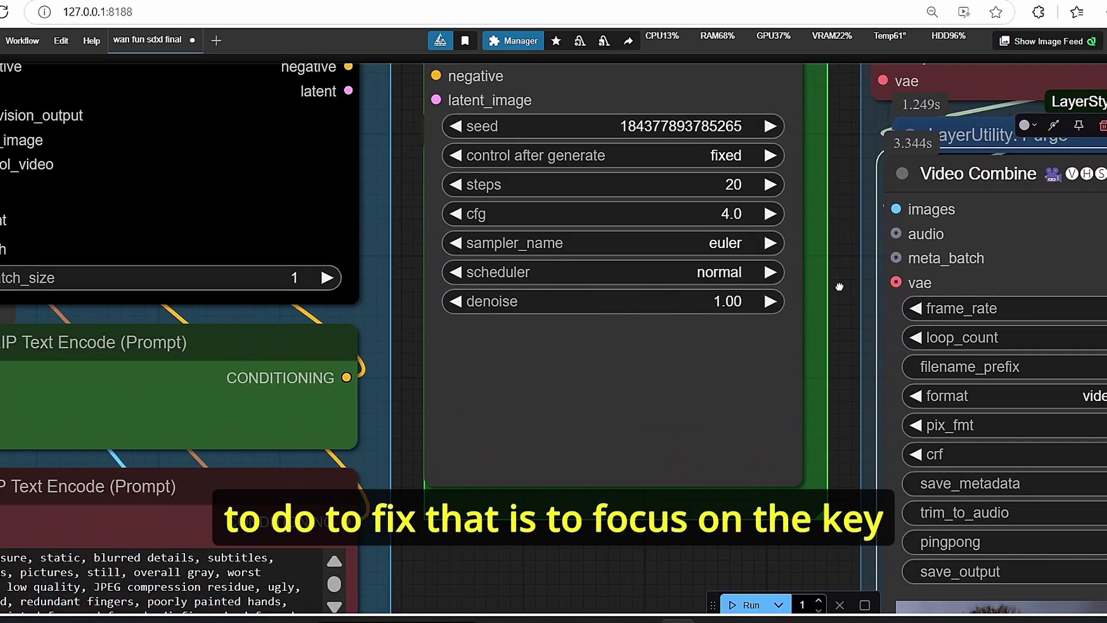
scroll(545, 308, "up", 3)
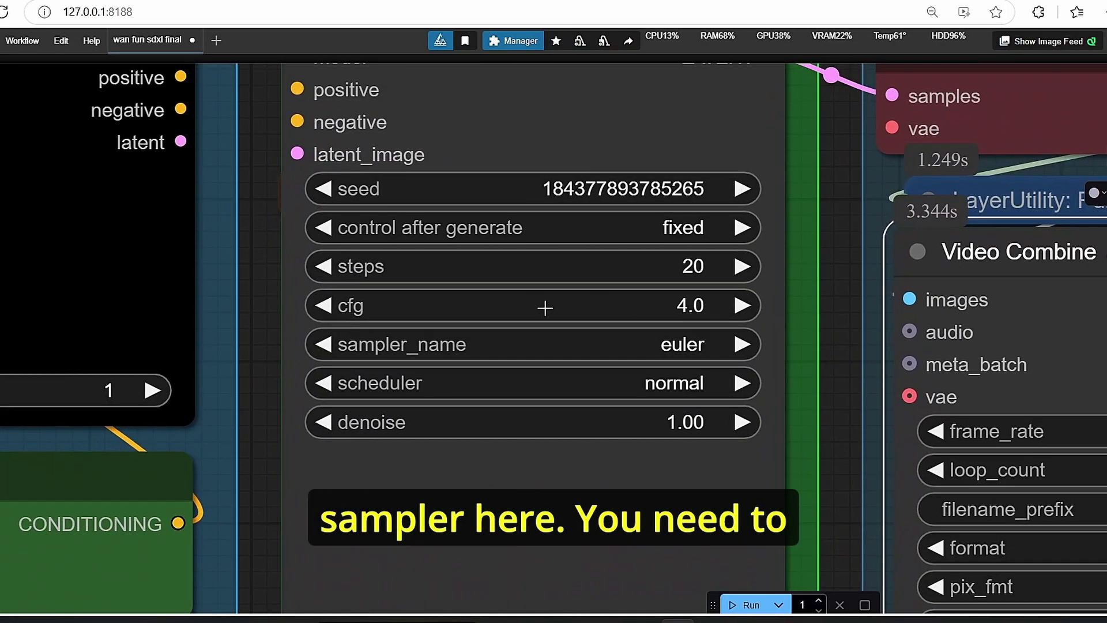
left_click(676, 303)
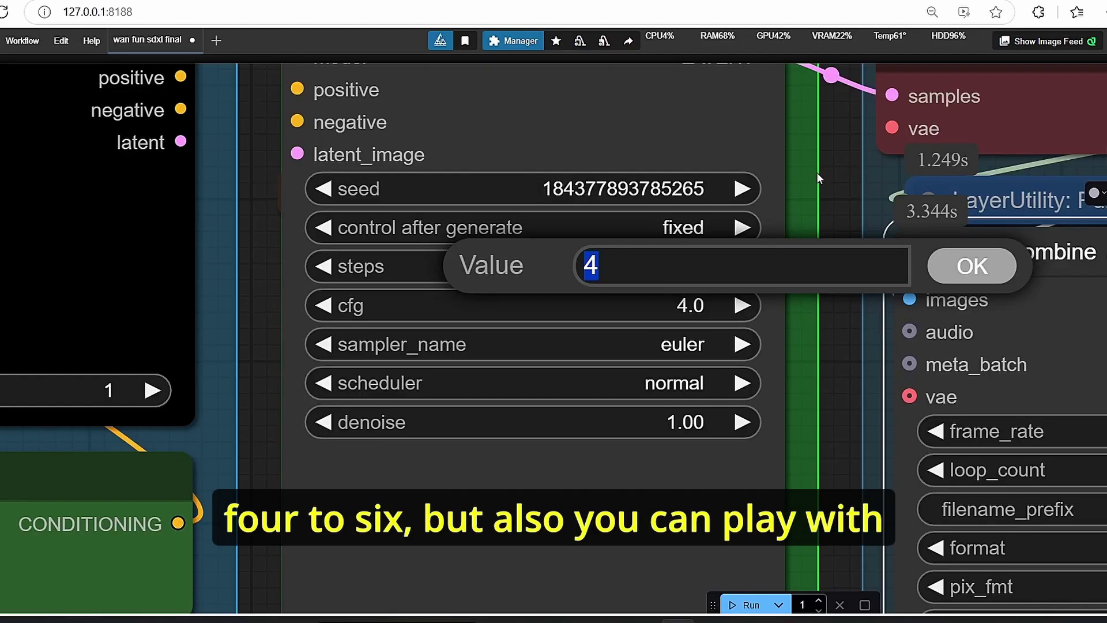
left_click(839, 171)
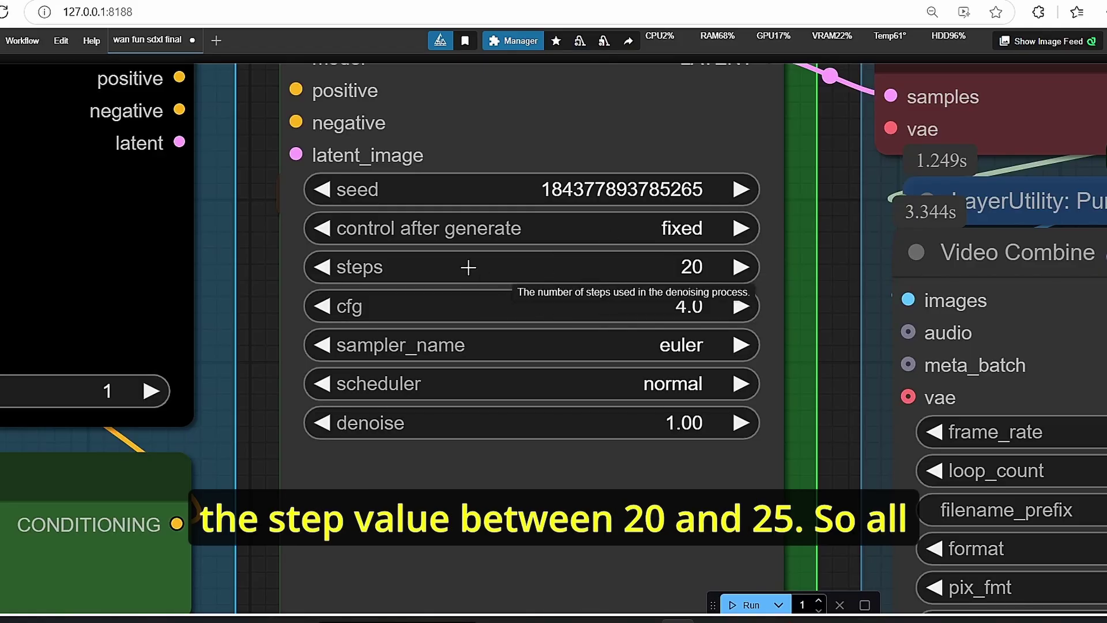
scroll(651, 300, "down", 9)
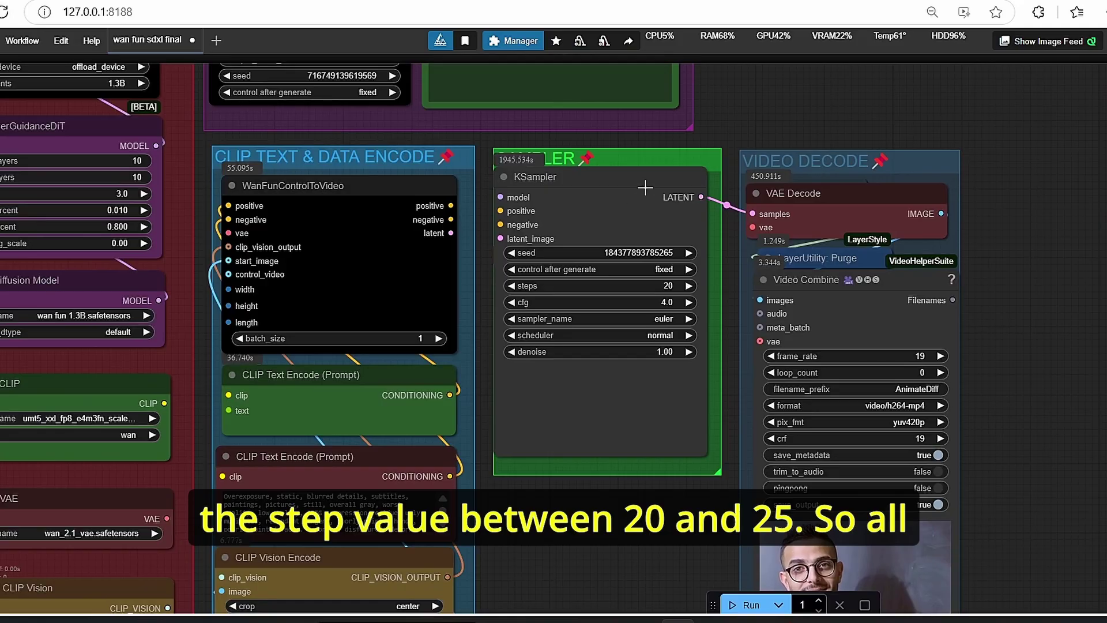
scroll(655, 227, "up", 7)
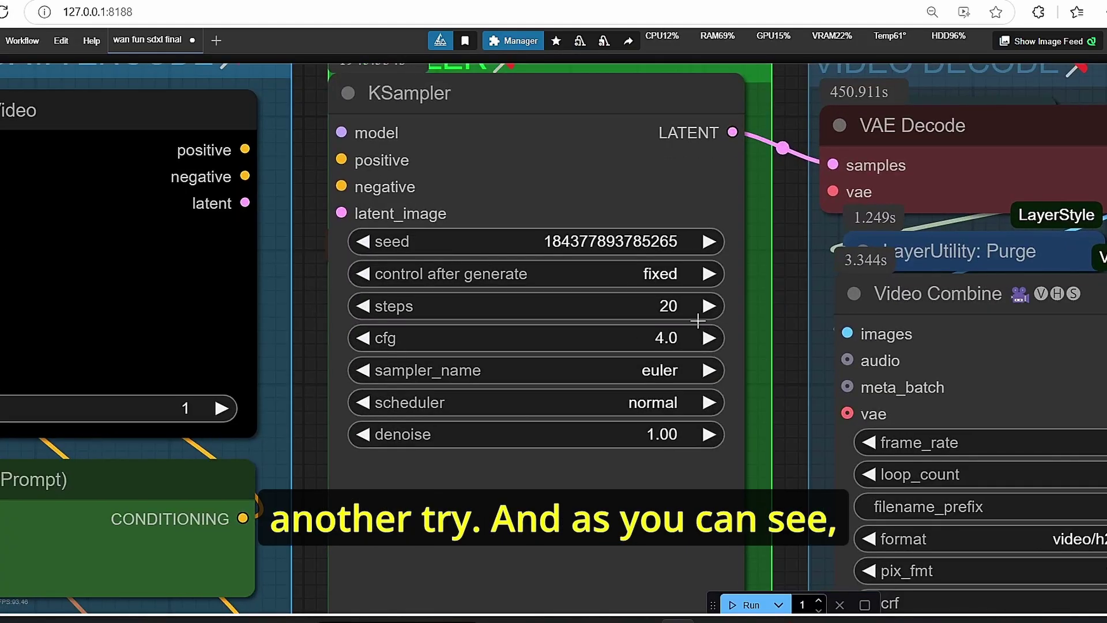
- Review the overall workflow layout and the final video in the VIDEO DECODE group
scroll(664, 436, "down", 6)
scroll(665, 436, "up", 7)
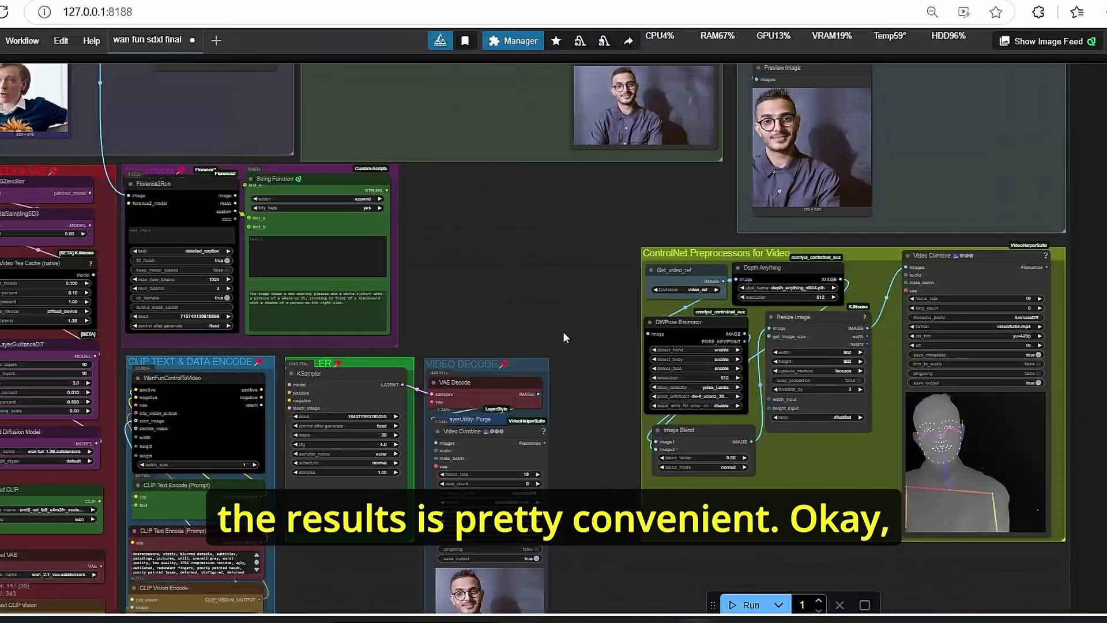
scroll(563, 337, "down", 3)
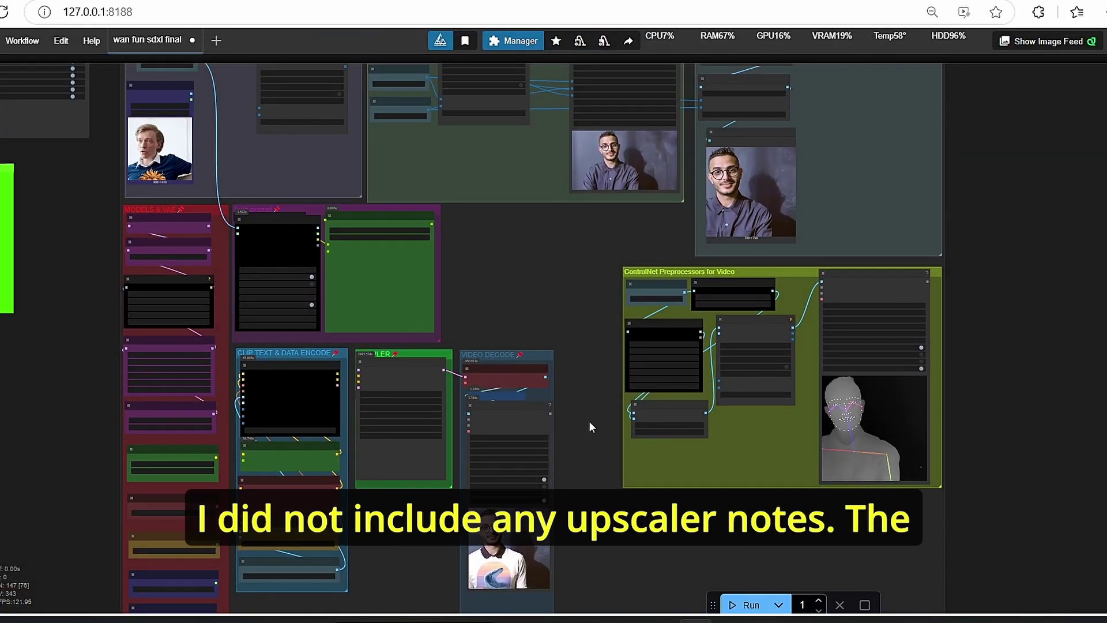
scroll(559, 409, "down", 2)
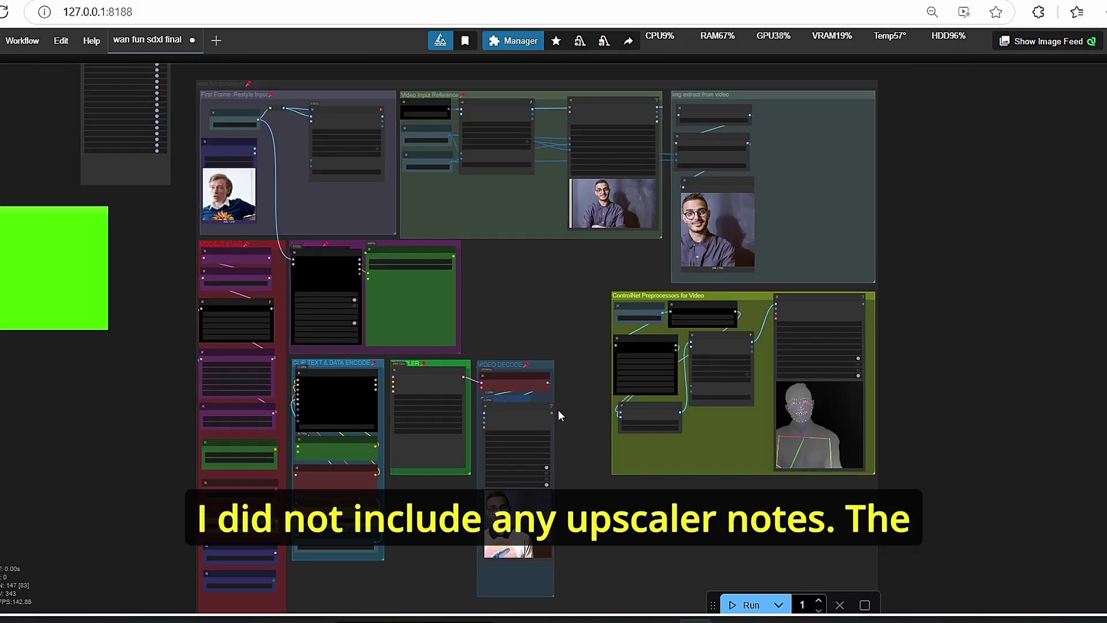
scroll(558, 410, "up", 3)
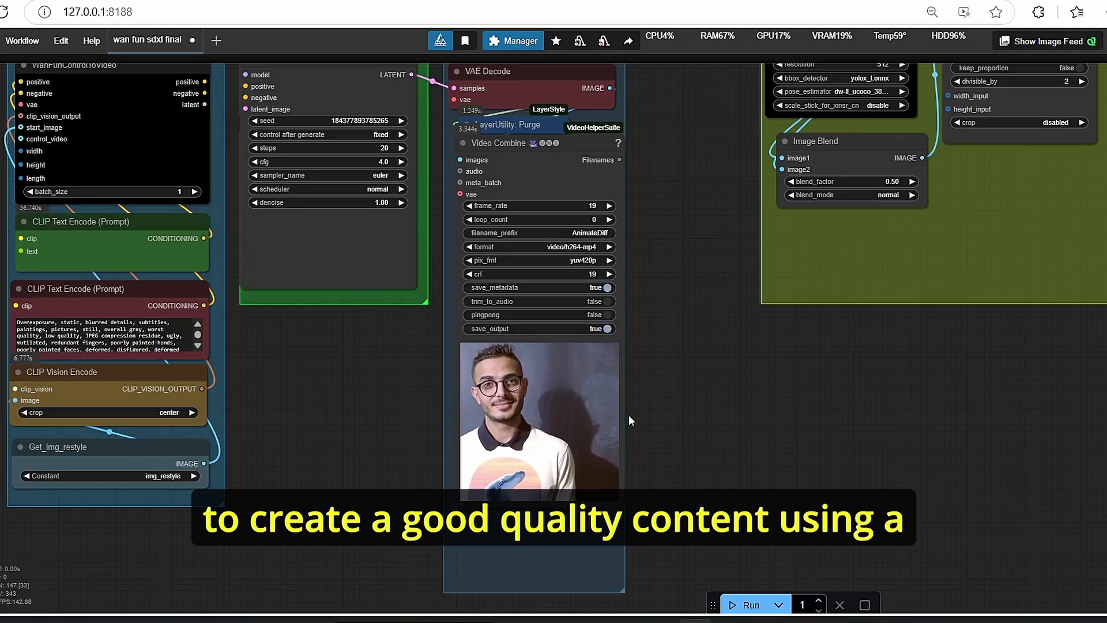
scroll(629, 414, "down", 2)
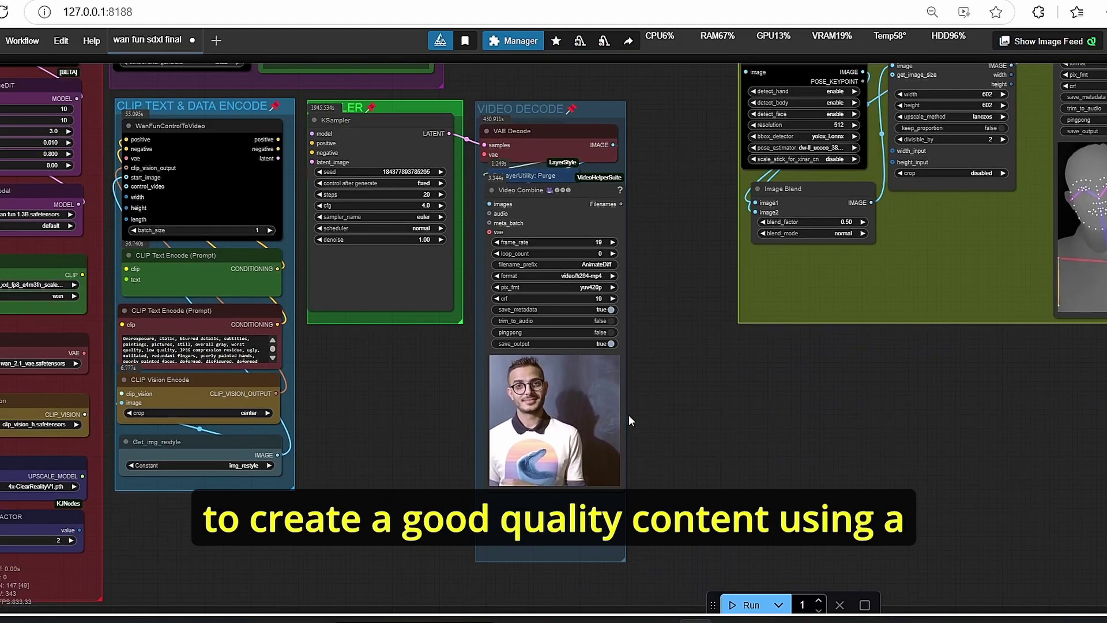
- Move the green workflow requirements note directly below the Fast Groups Bypasser node, next to the wan fun controlnet group
scroll(629, 414, "down", 10)
scroll(157, 431, "up", 4)
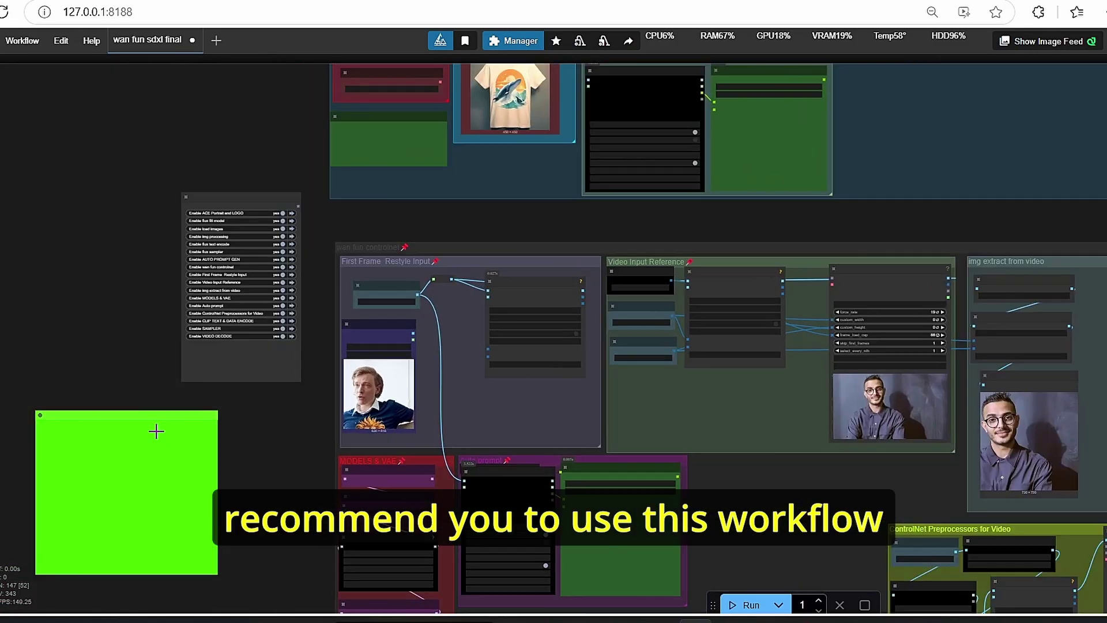
scroll(302, 455, "up", 2)
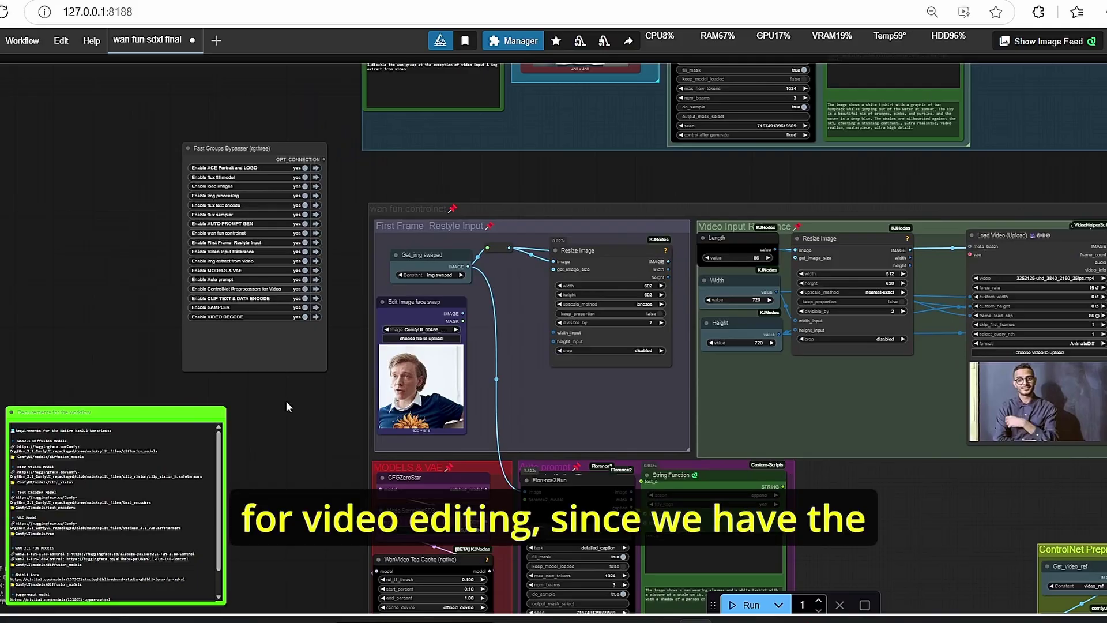
left_click_drag(124, 416, 250, 394)
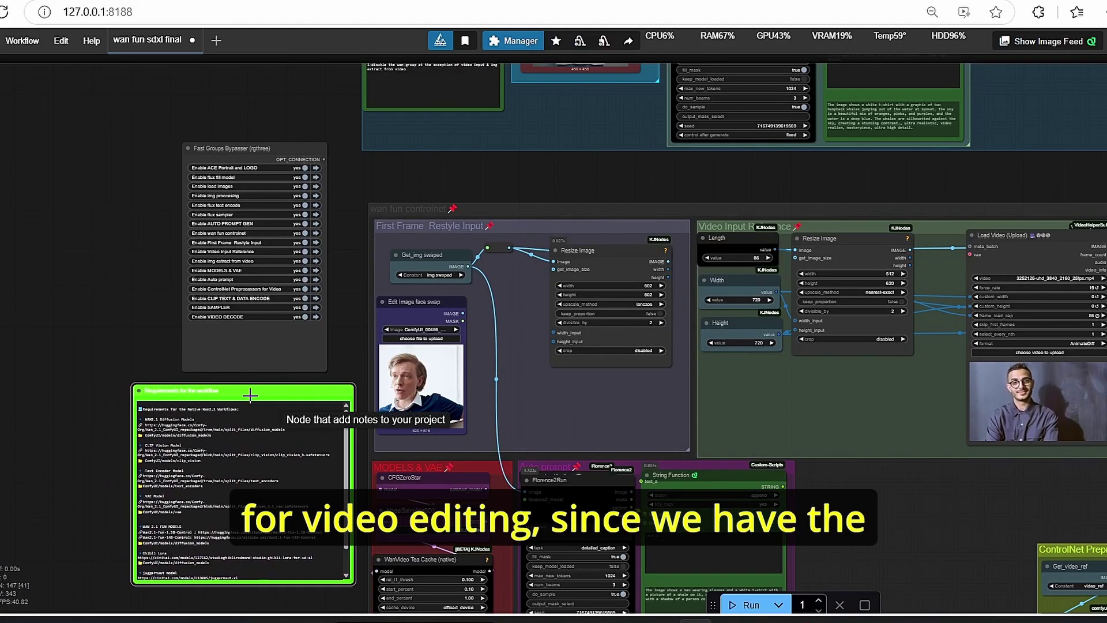
- Read the model download links and target folders listed in the workflow requirements note
scroll(250, 395, "down", 5)
left_click_drag(262, 541, 244, 427)
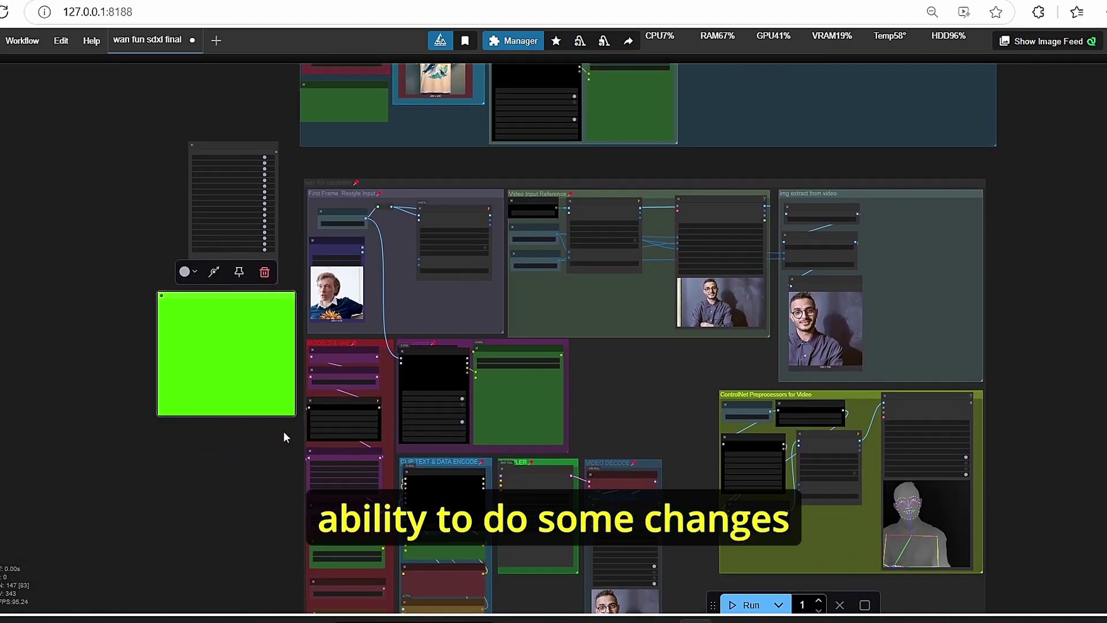
scroll(252, 465, "up", 3)
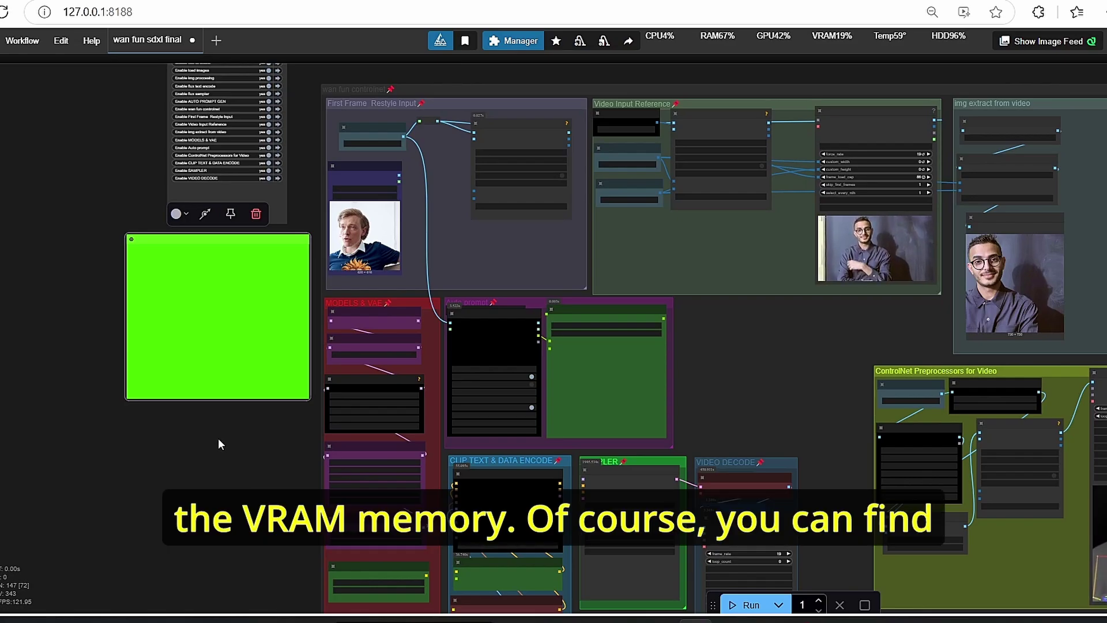
scroll(116, 283, "up", 4)
scroll(173, 350, "up", 3)
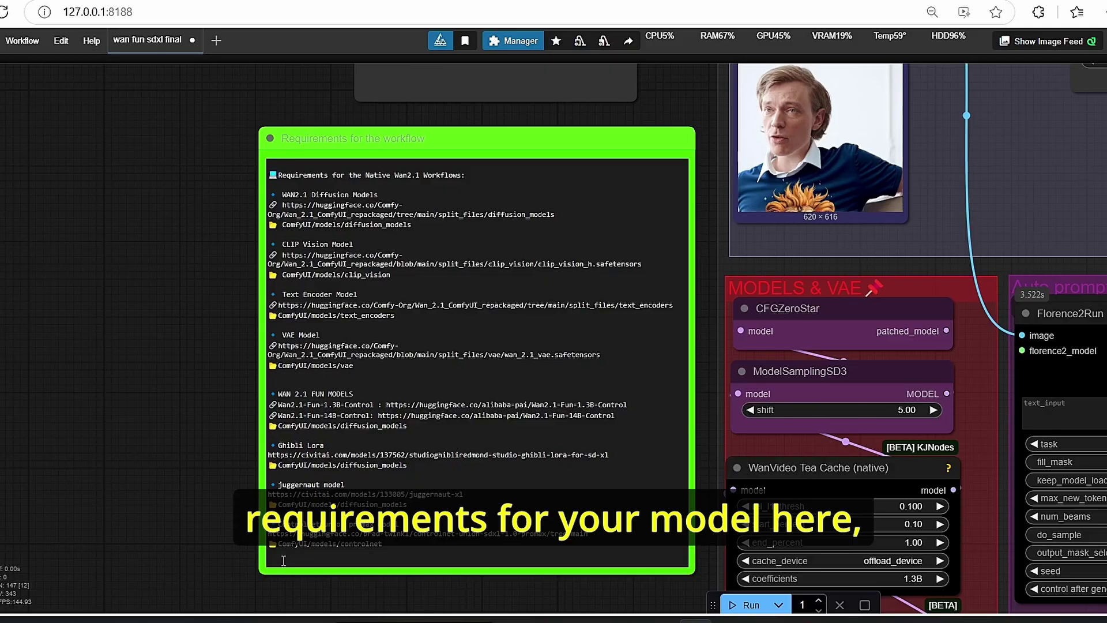
- Review the Flux part of the workflow above the wan fun controlnet group
scroll(195, 396, "down", 10)
left_click_drag(410, 150, 342, 314)
scroll(299, 244, "up", 4)
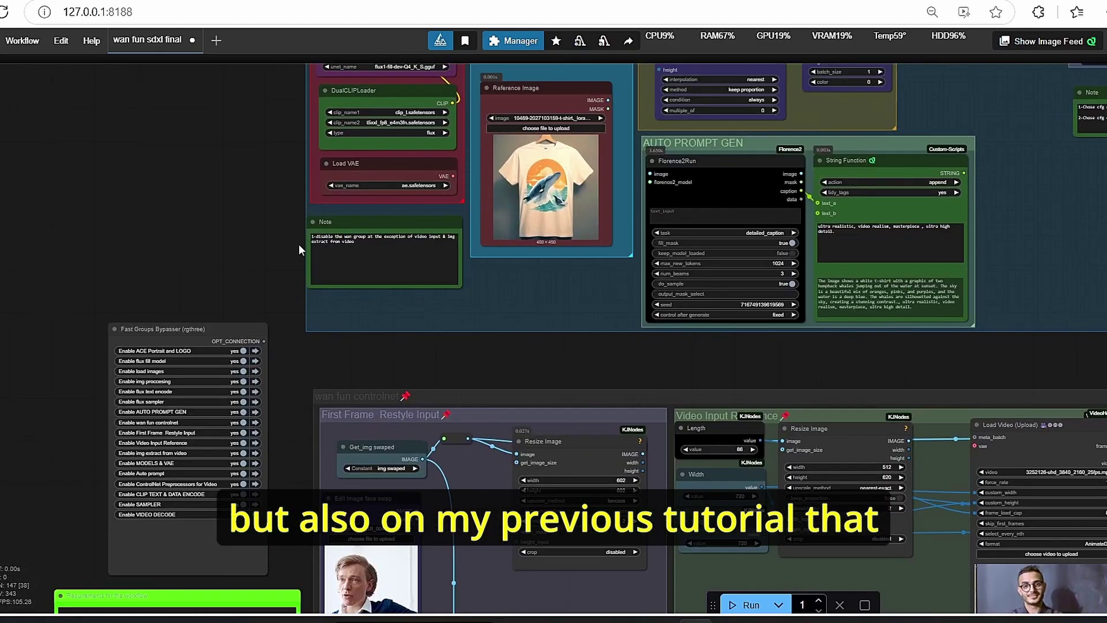
left_click_drag(258, 293, 229, 610)
left_click_drag(220, 175, 170, 216)
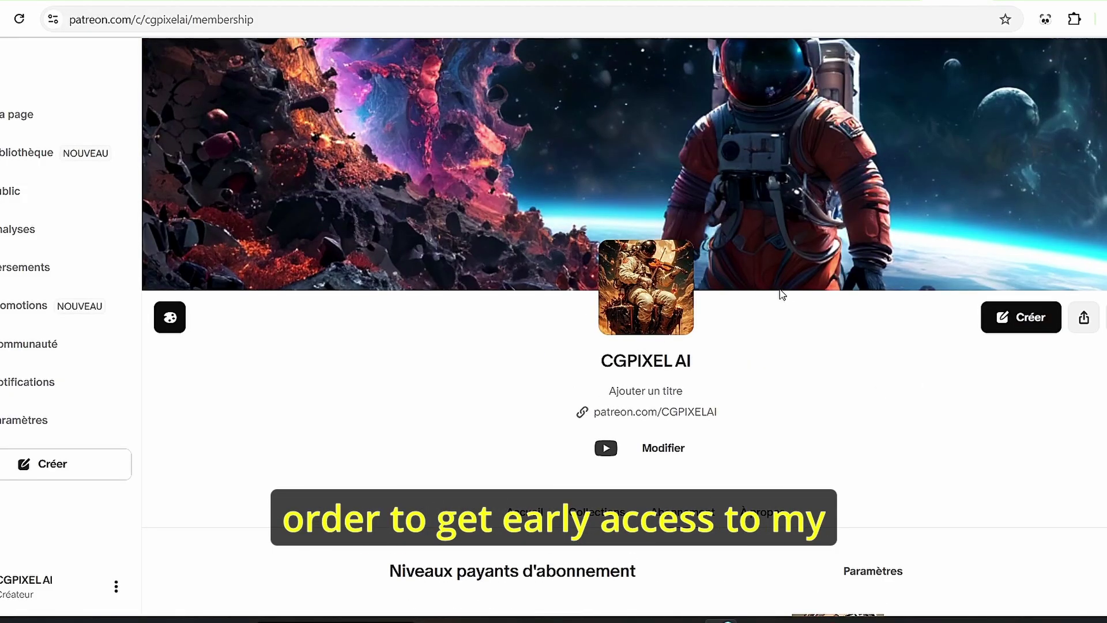
- On the Patreon membership page, show the full list of benefits for the Bronze Supporter tier
scroll(780, 289, "down", 3)
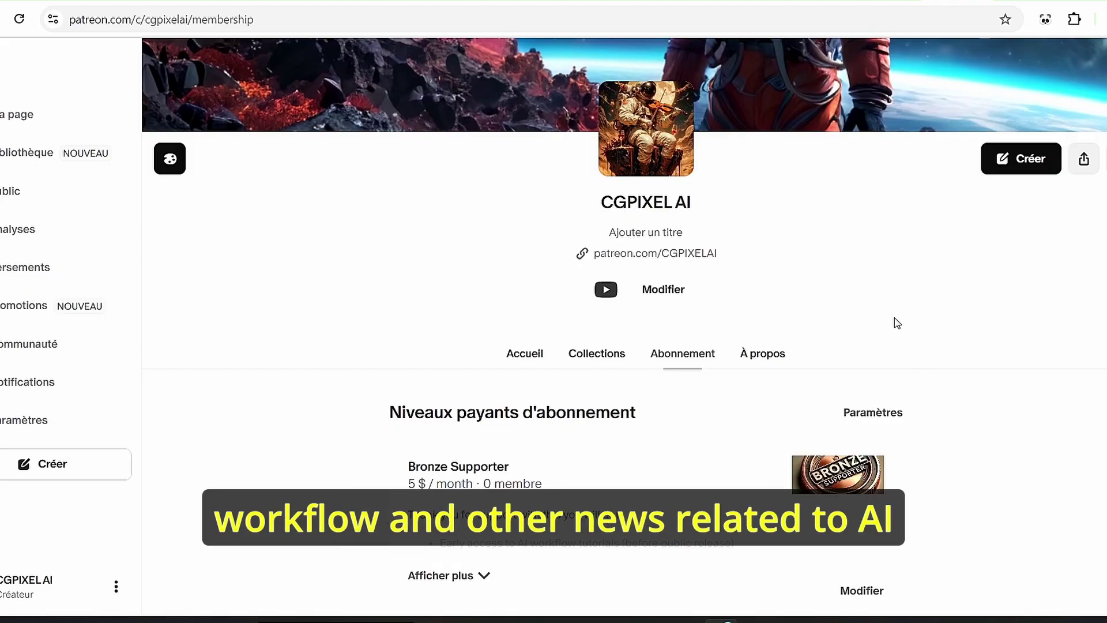
scroll(898, 321, "down", 3)
left_click(482, 419)
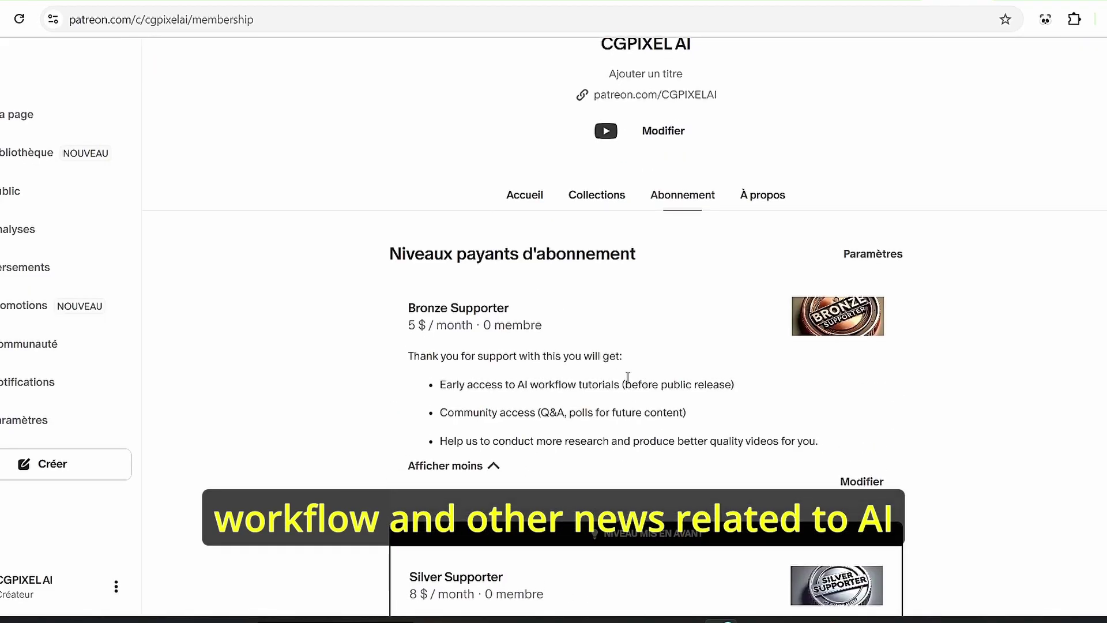